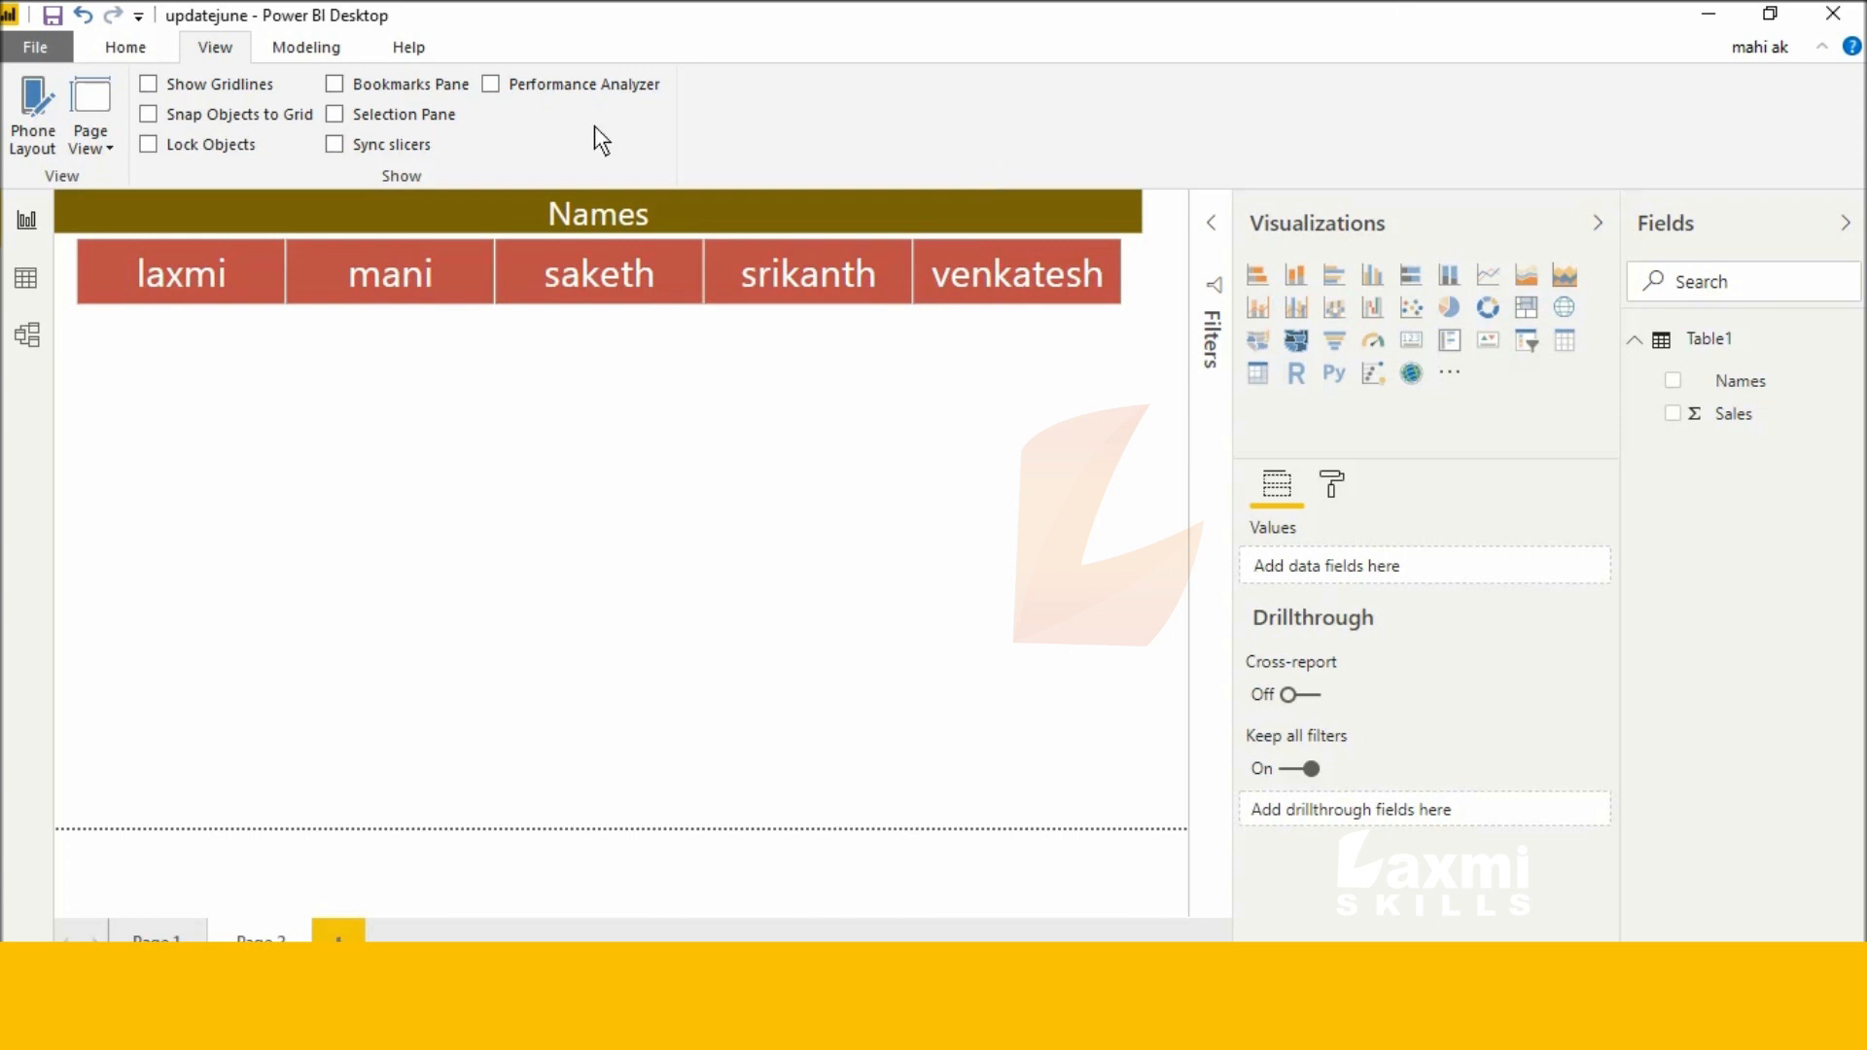
Step: Show the table's data and select the Sales column to examine its values
click(25, 282)
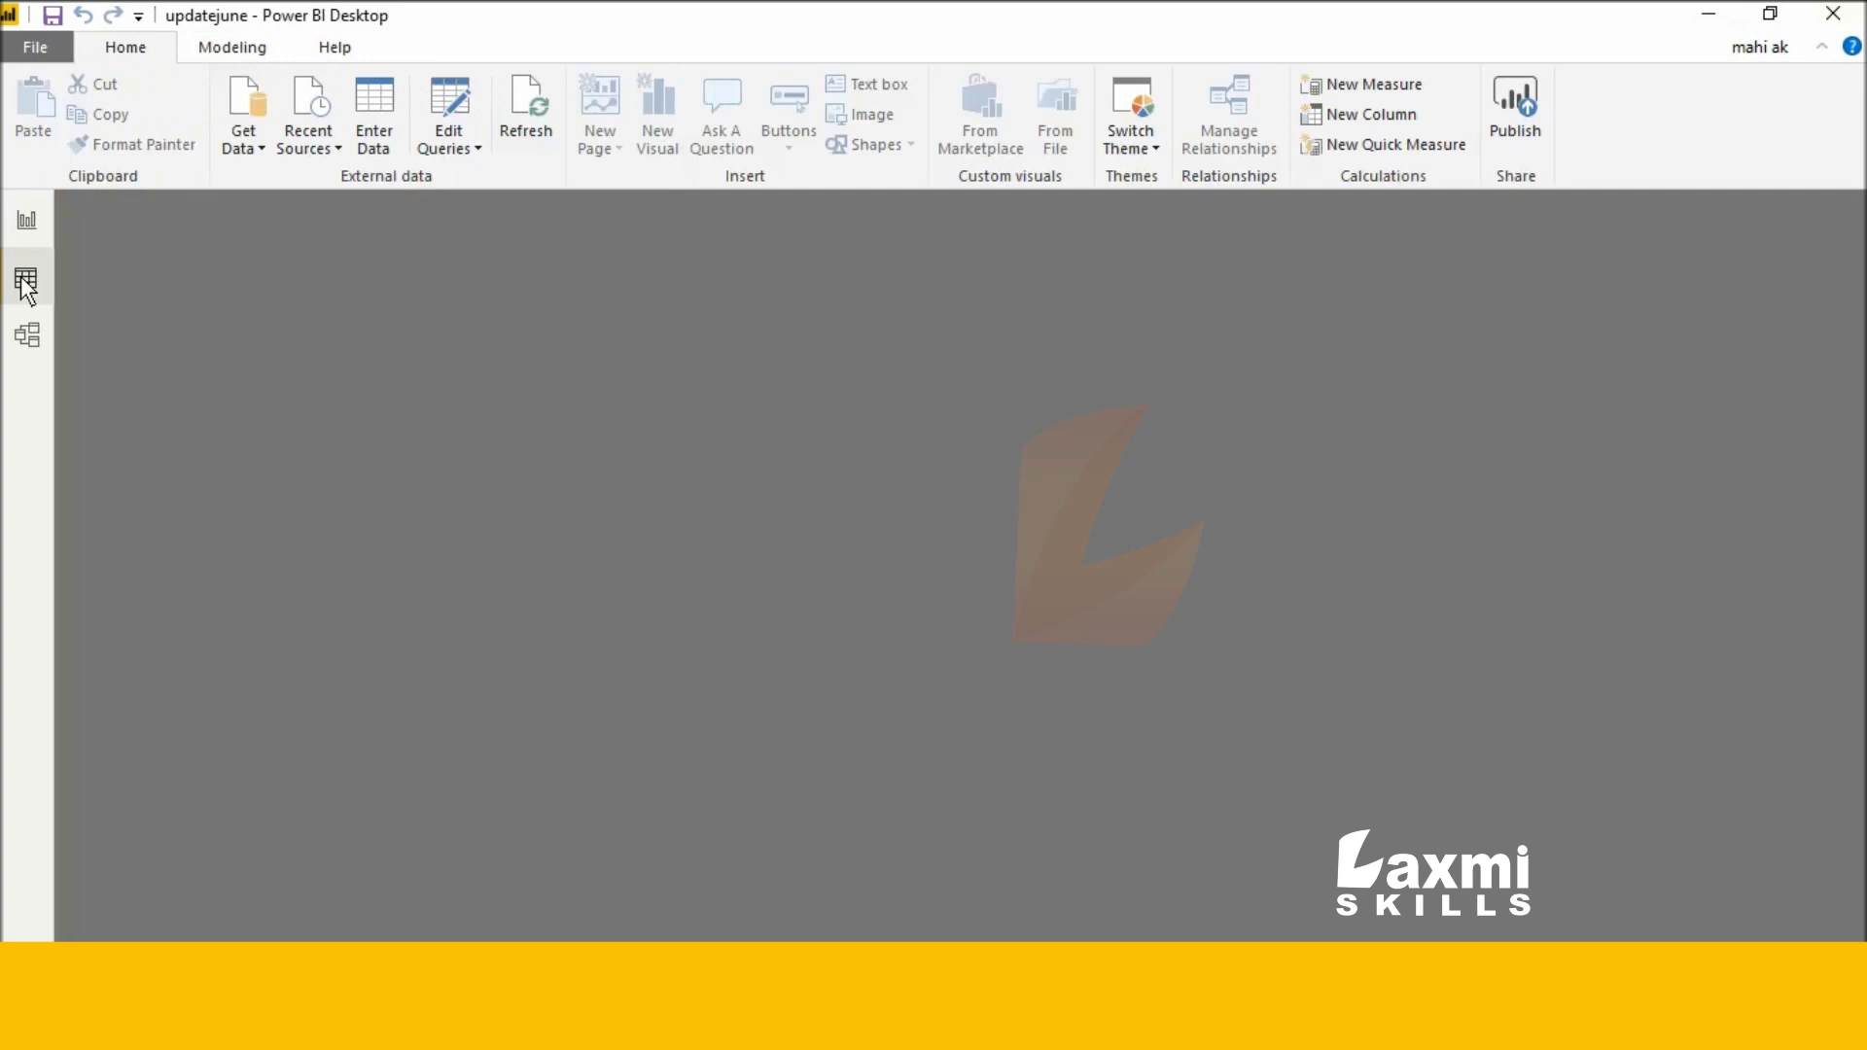
click(187, 253)
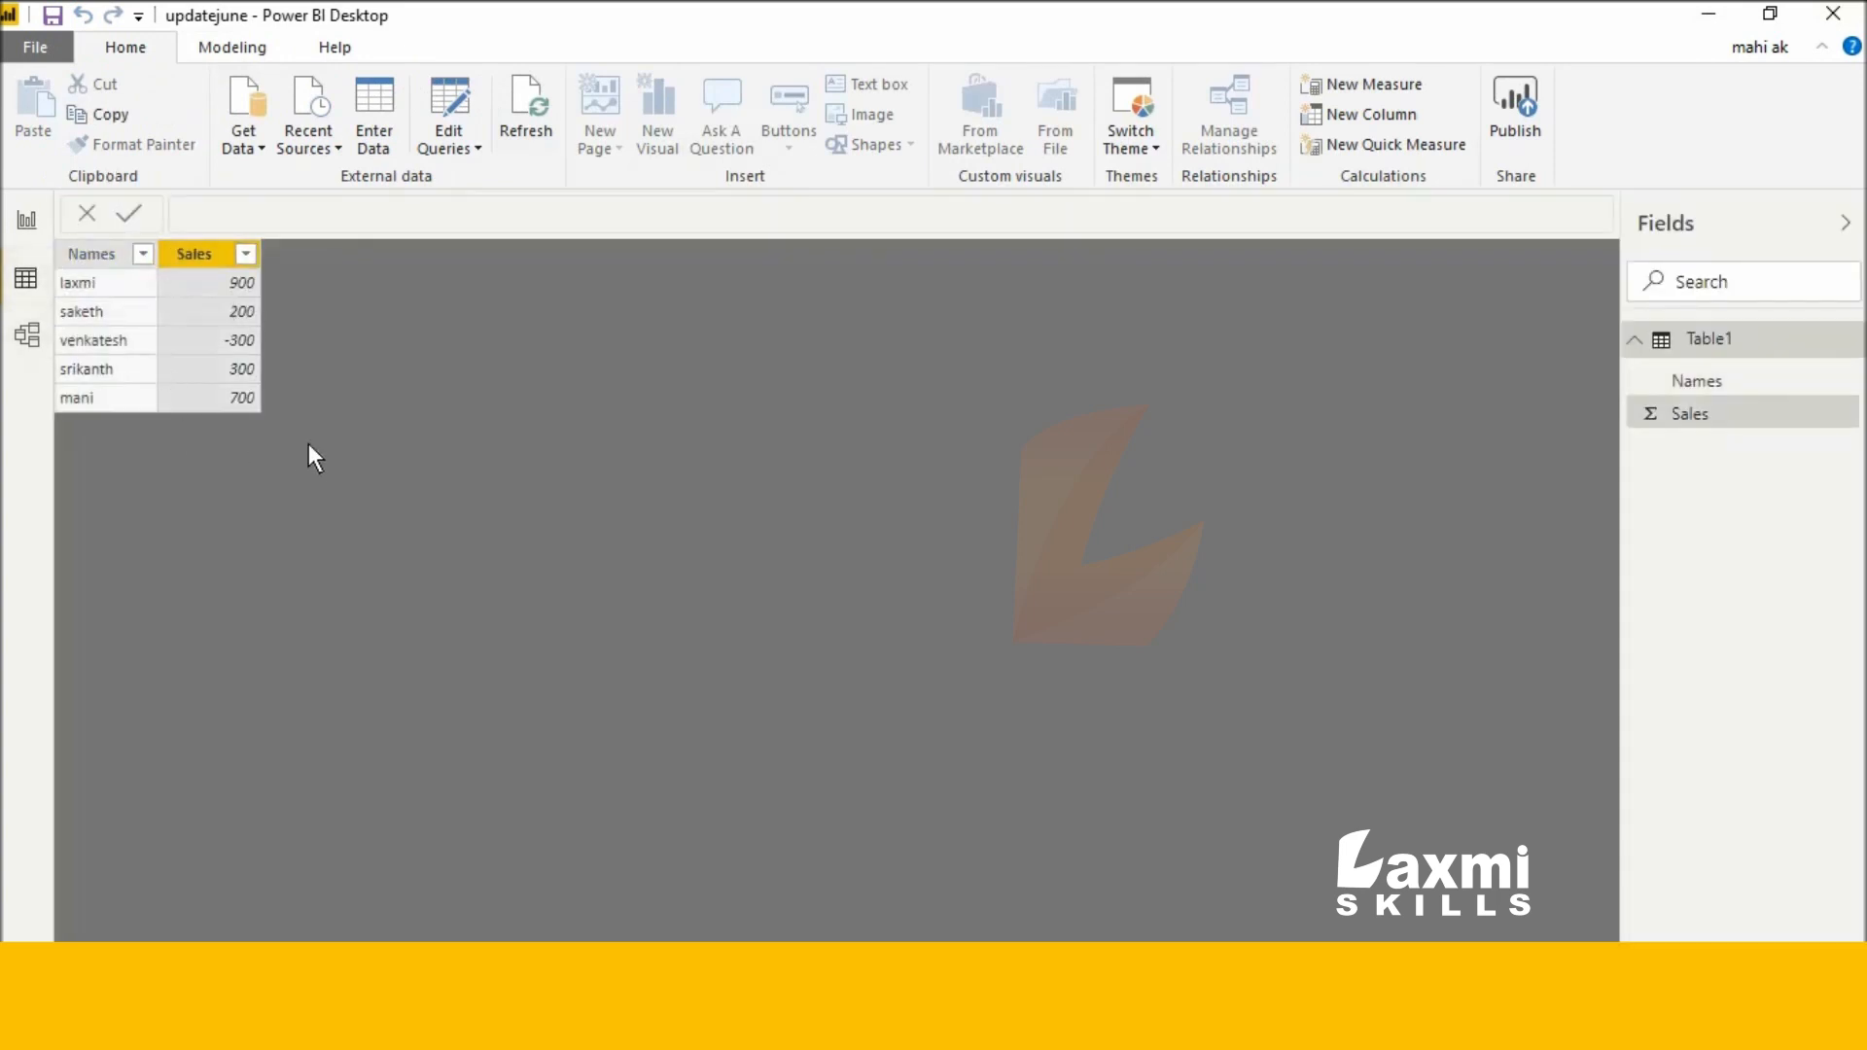
click(362, 121)
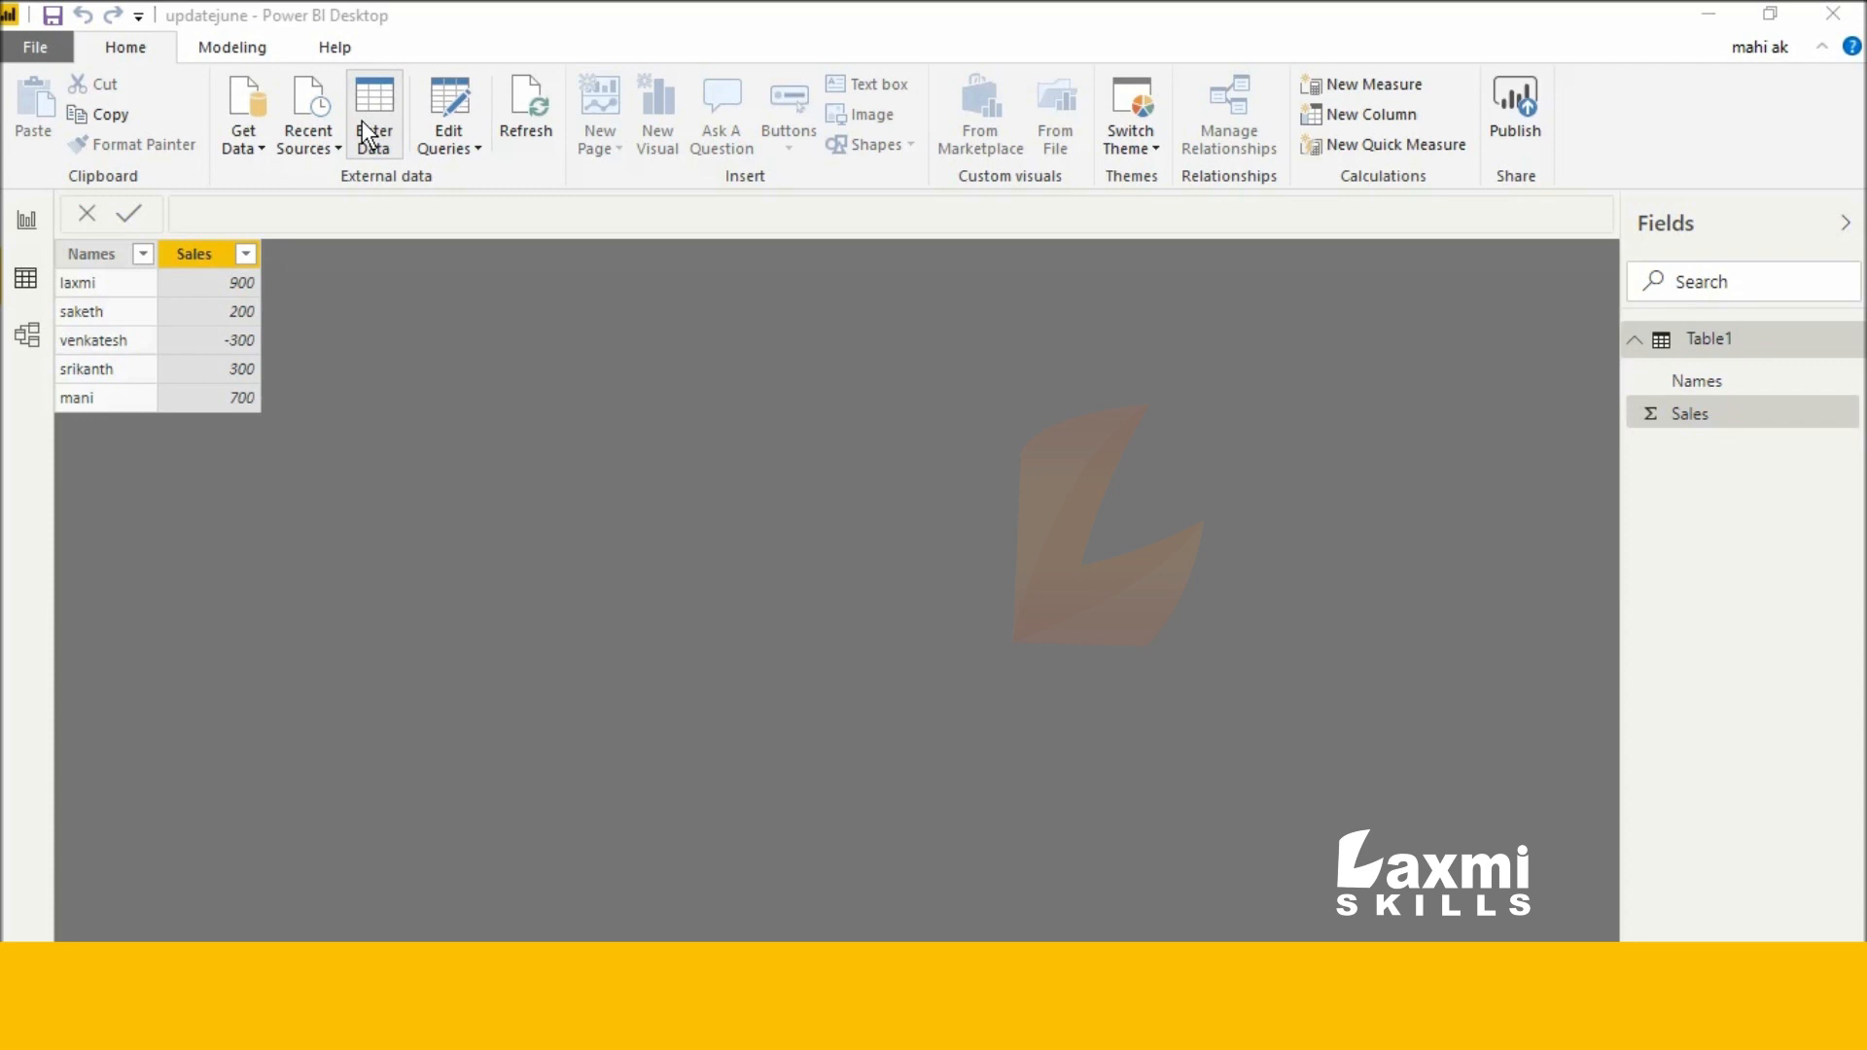
click(363, 122)
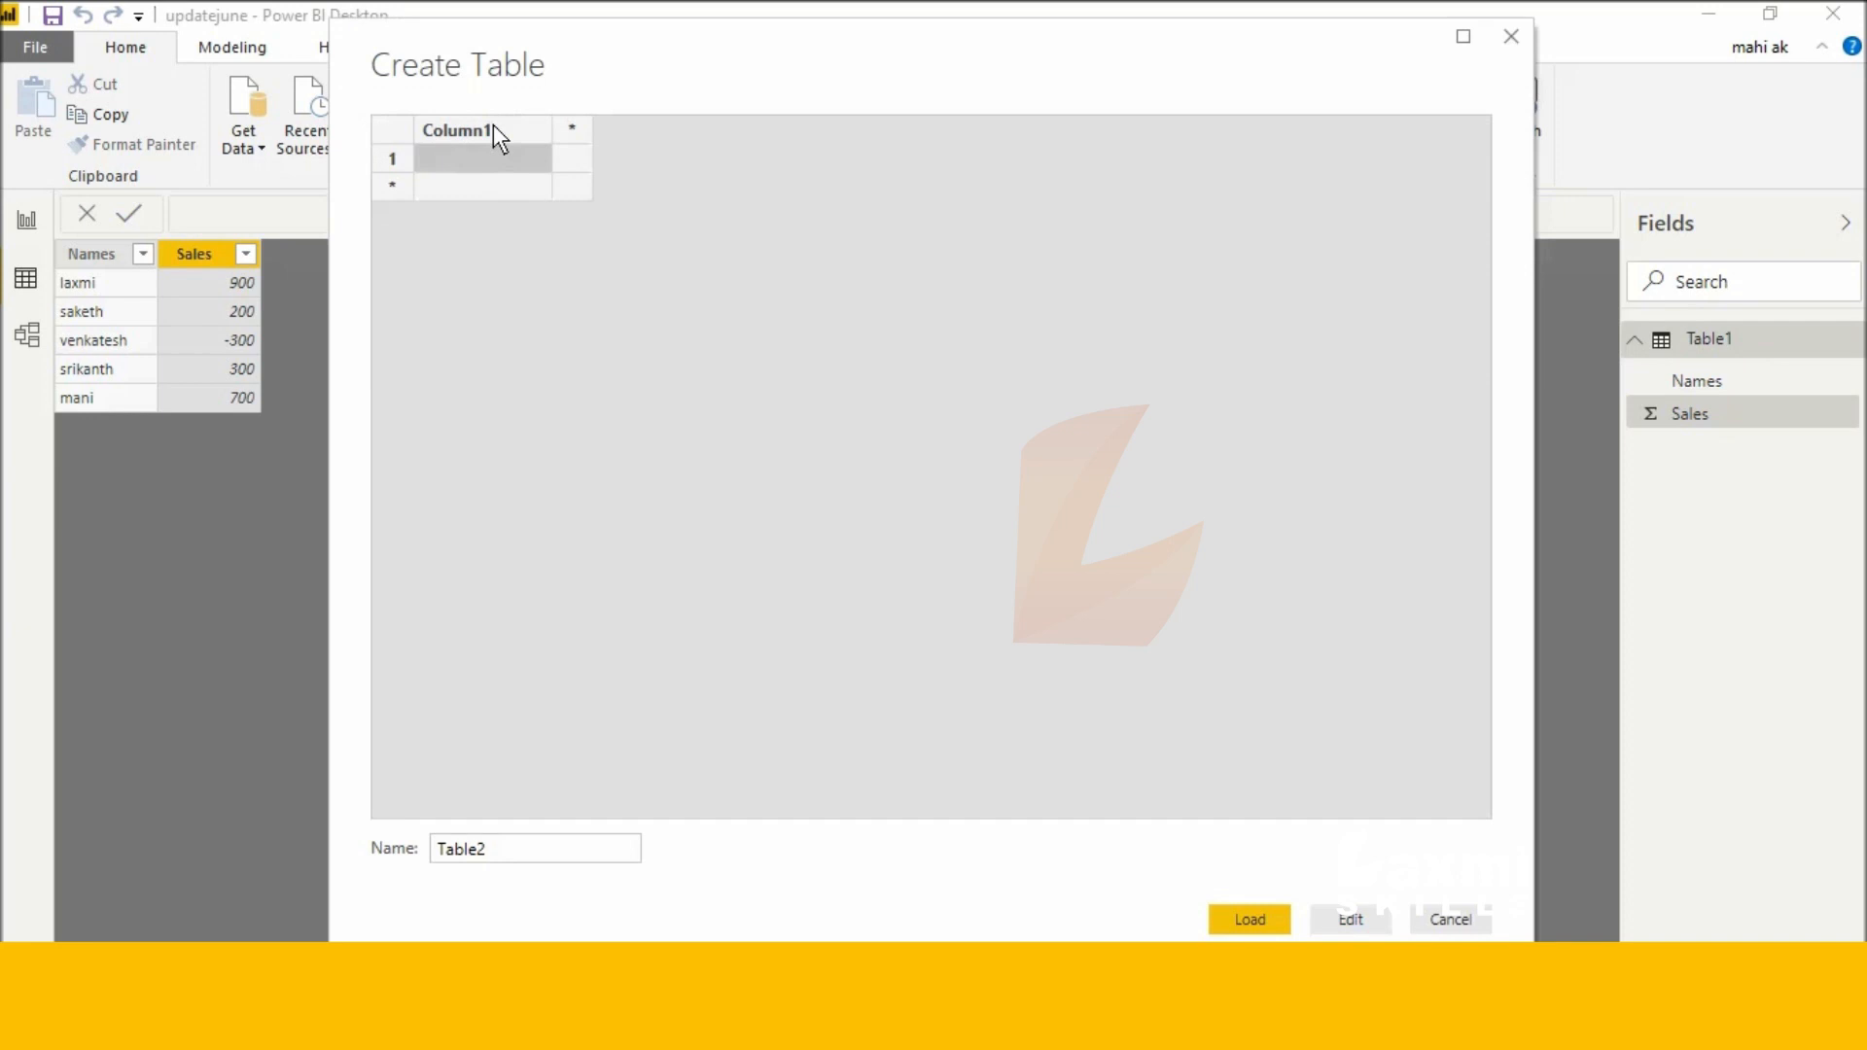
click(583, 125)
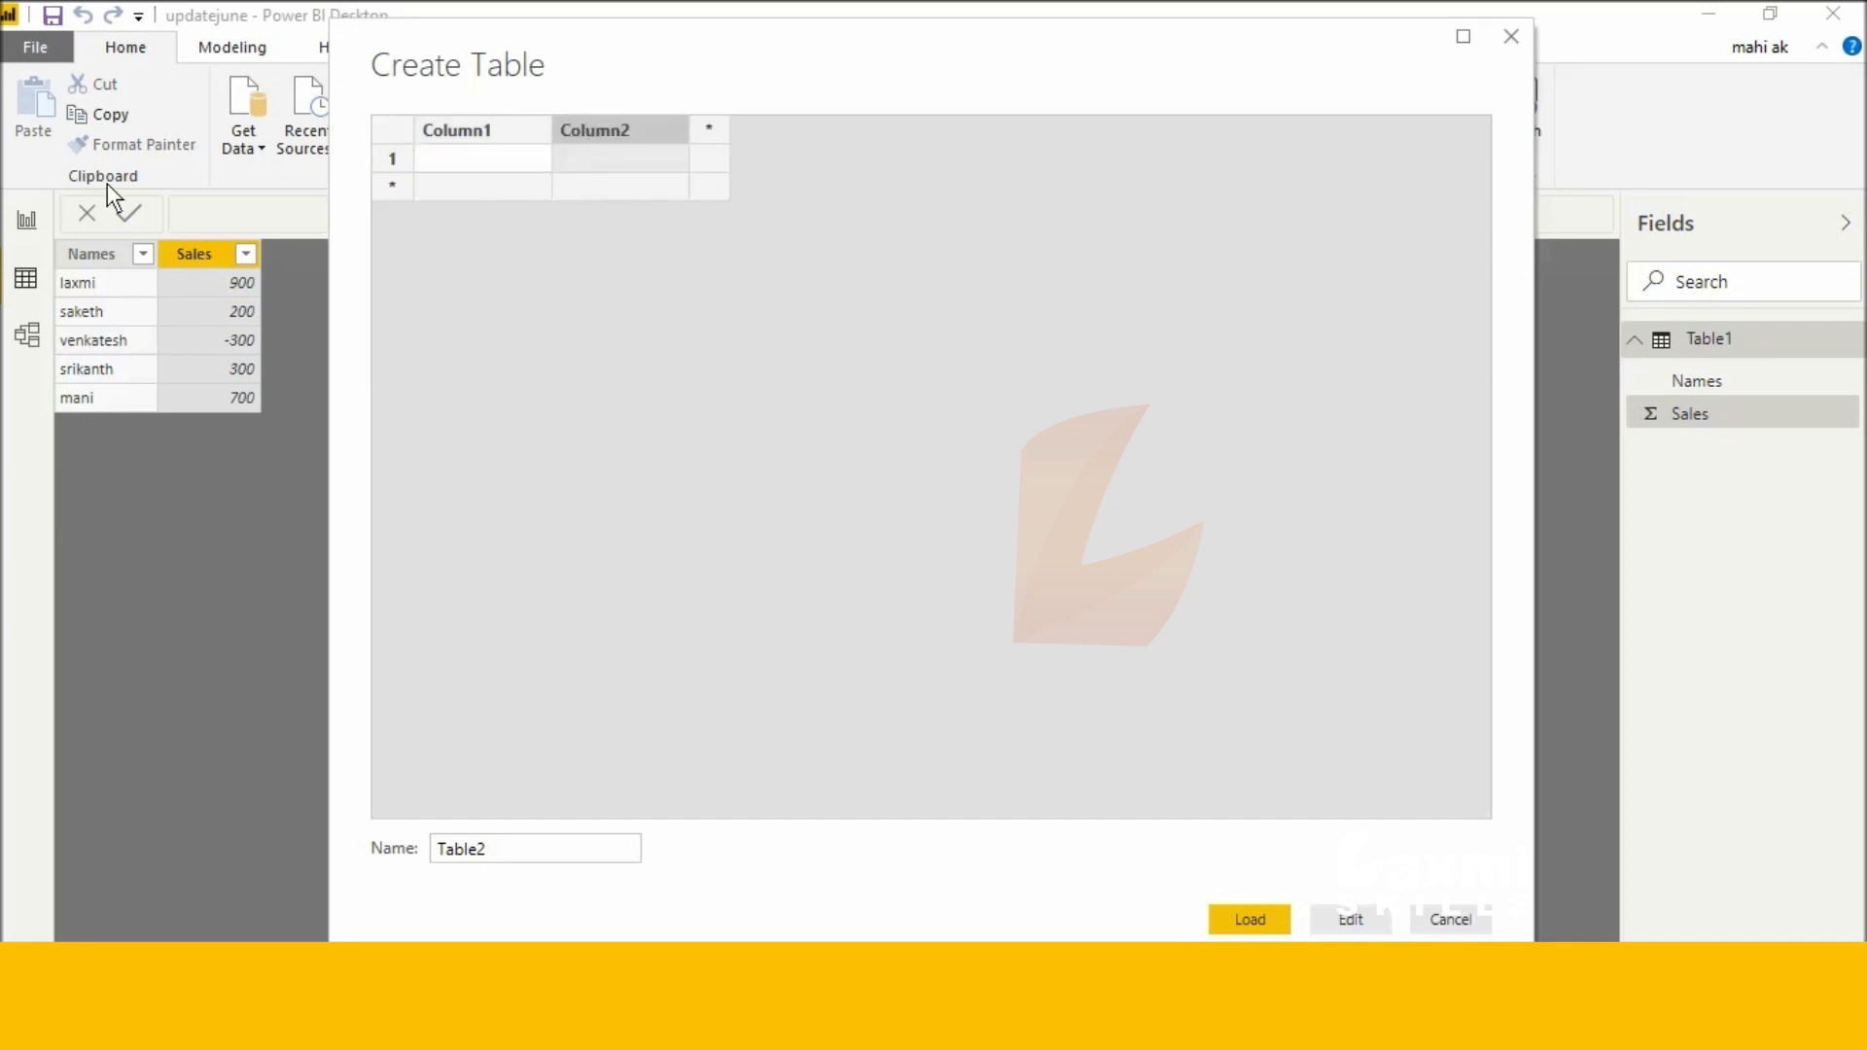
click(1513, 37)
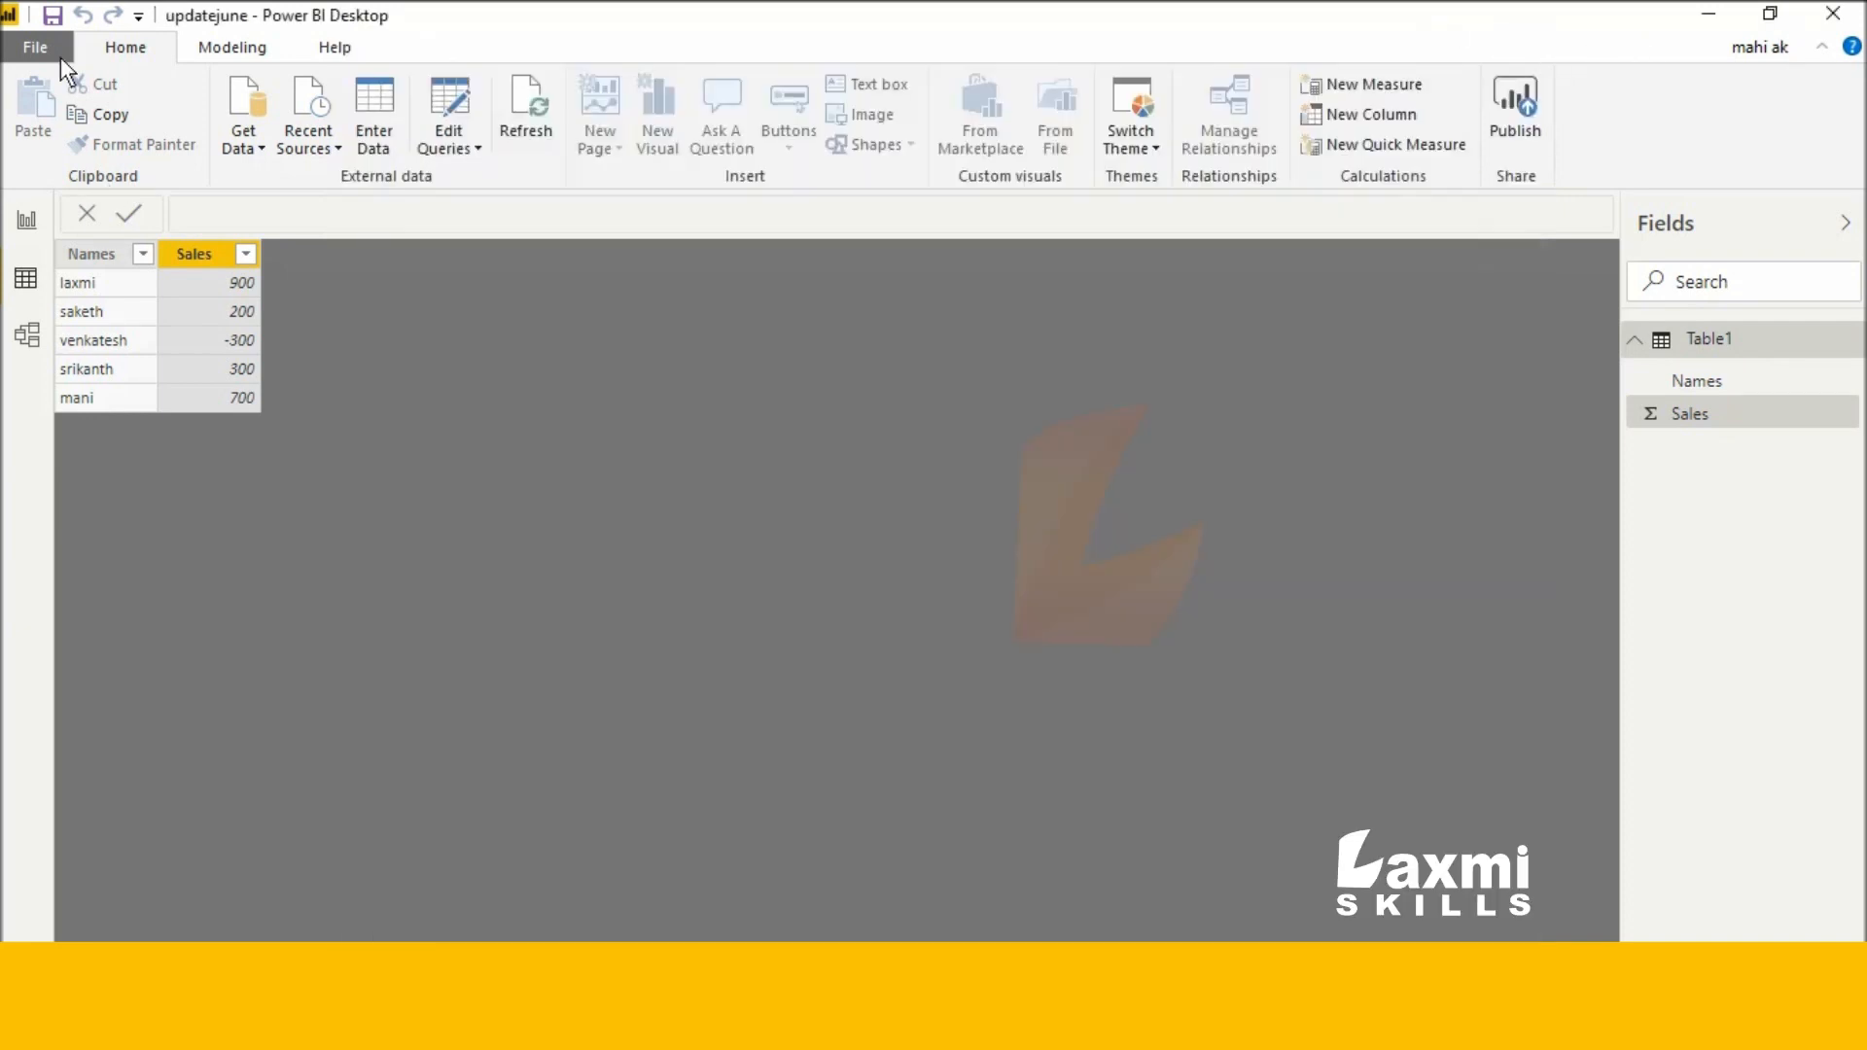
Step: Back in the report, add a gauge below the Names slicer, reduce its width, and assign the Sales and Names fields
click(43, 224)
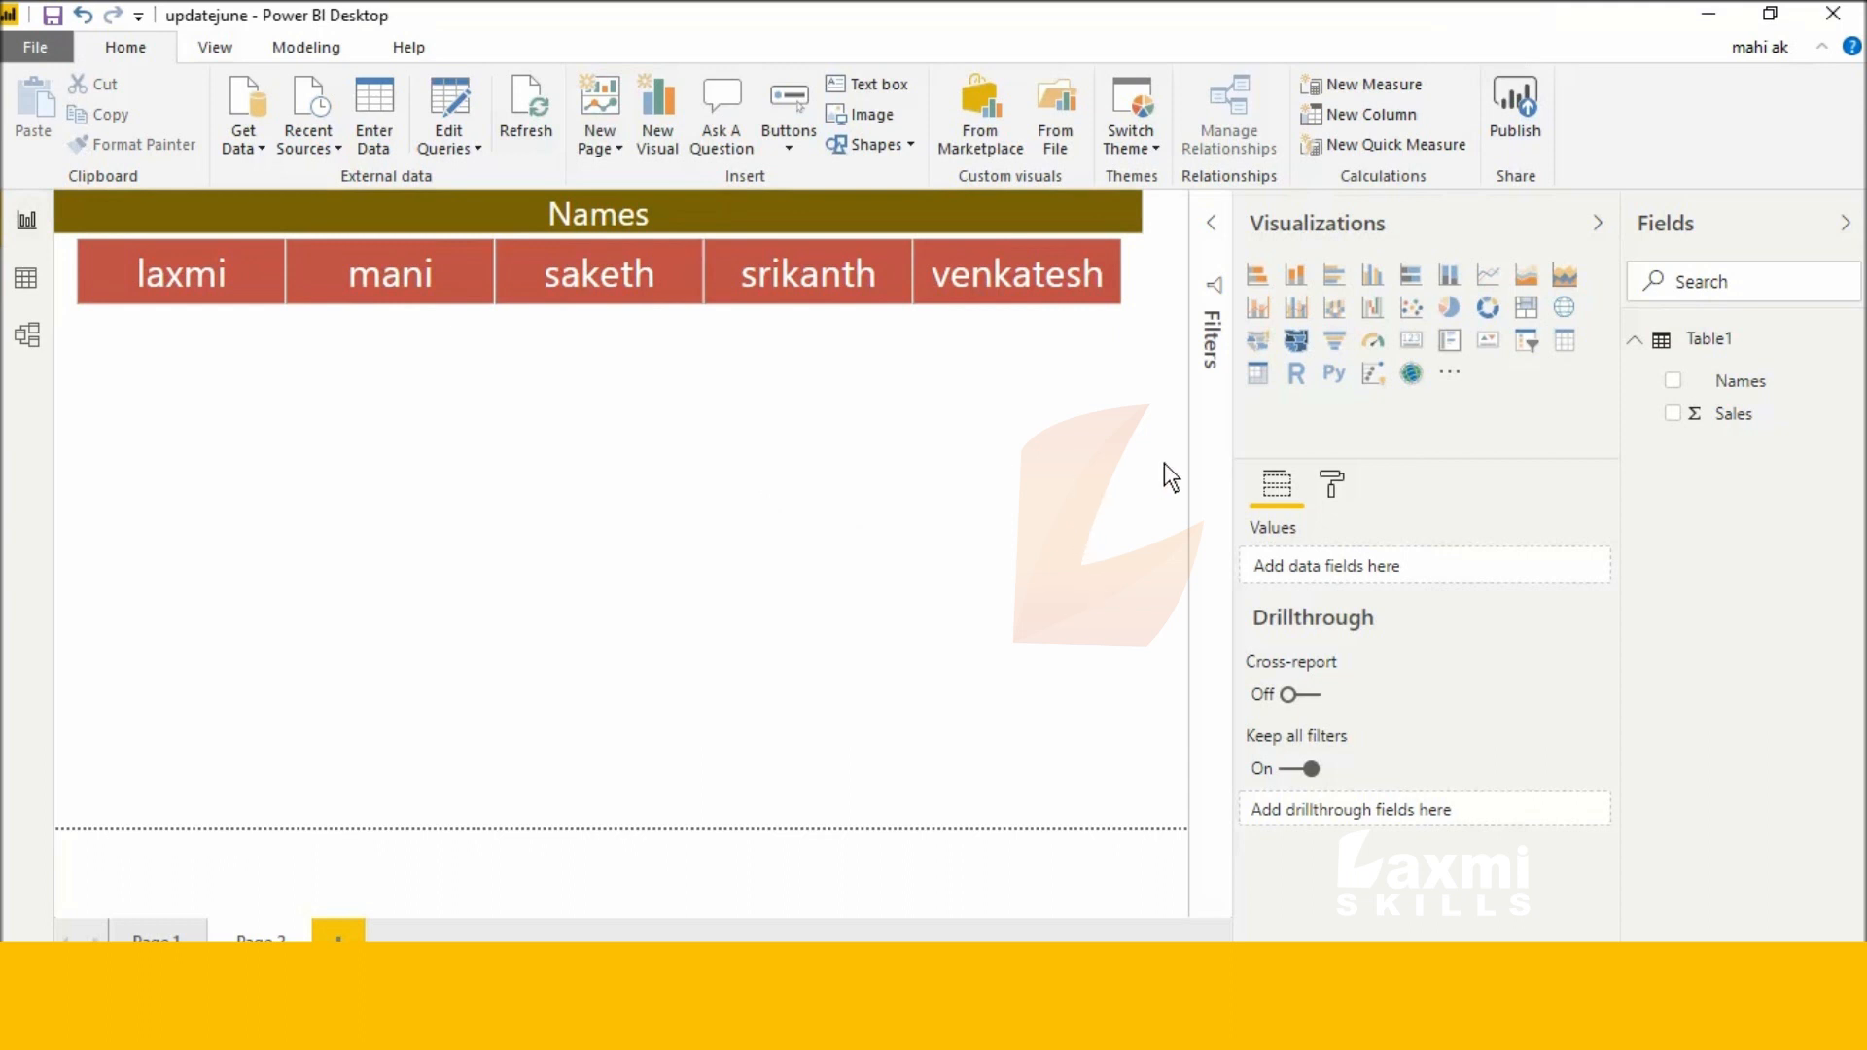
click(1373, 342)
drag(305, 448, 325, 440)
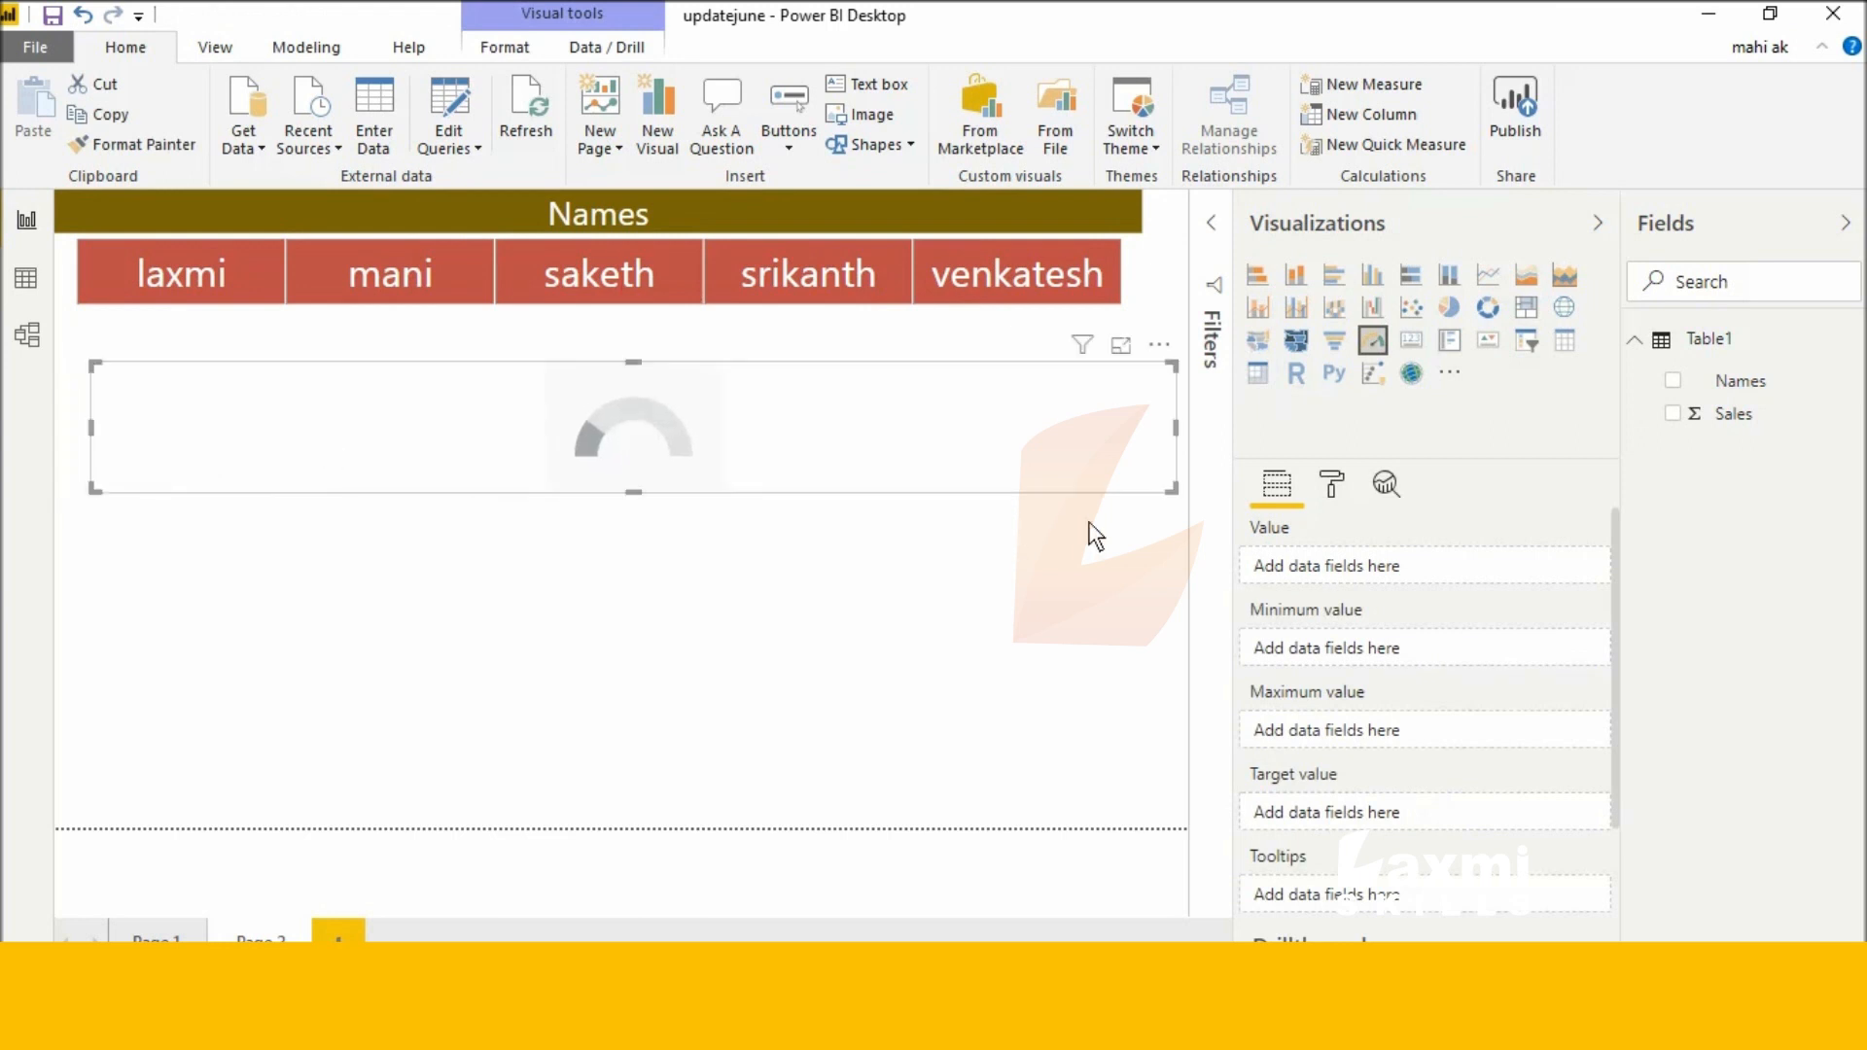
drag(1176, 491, 476, 596)
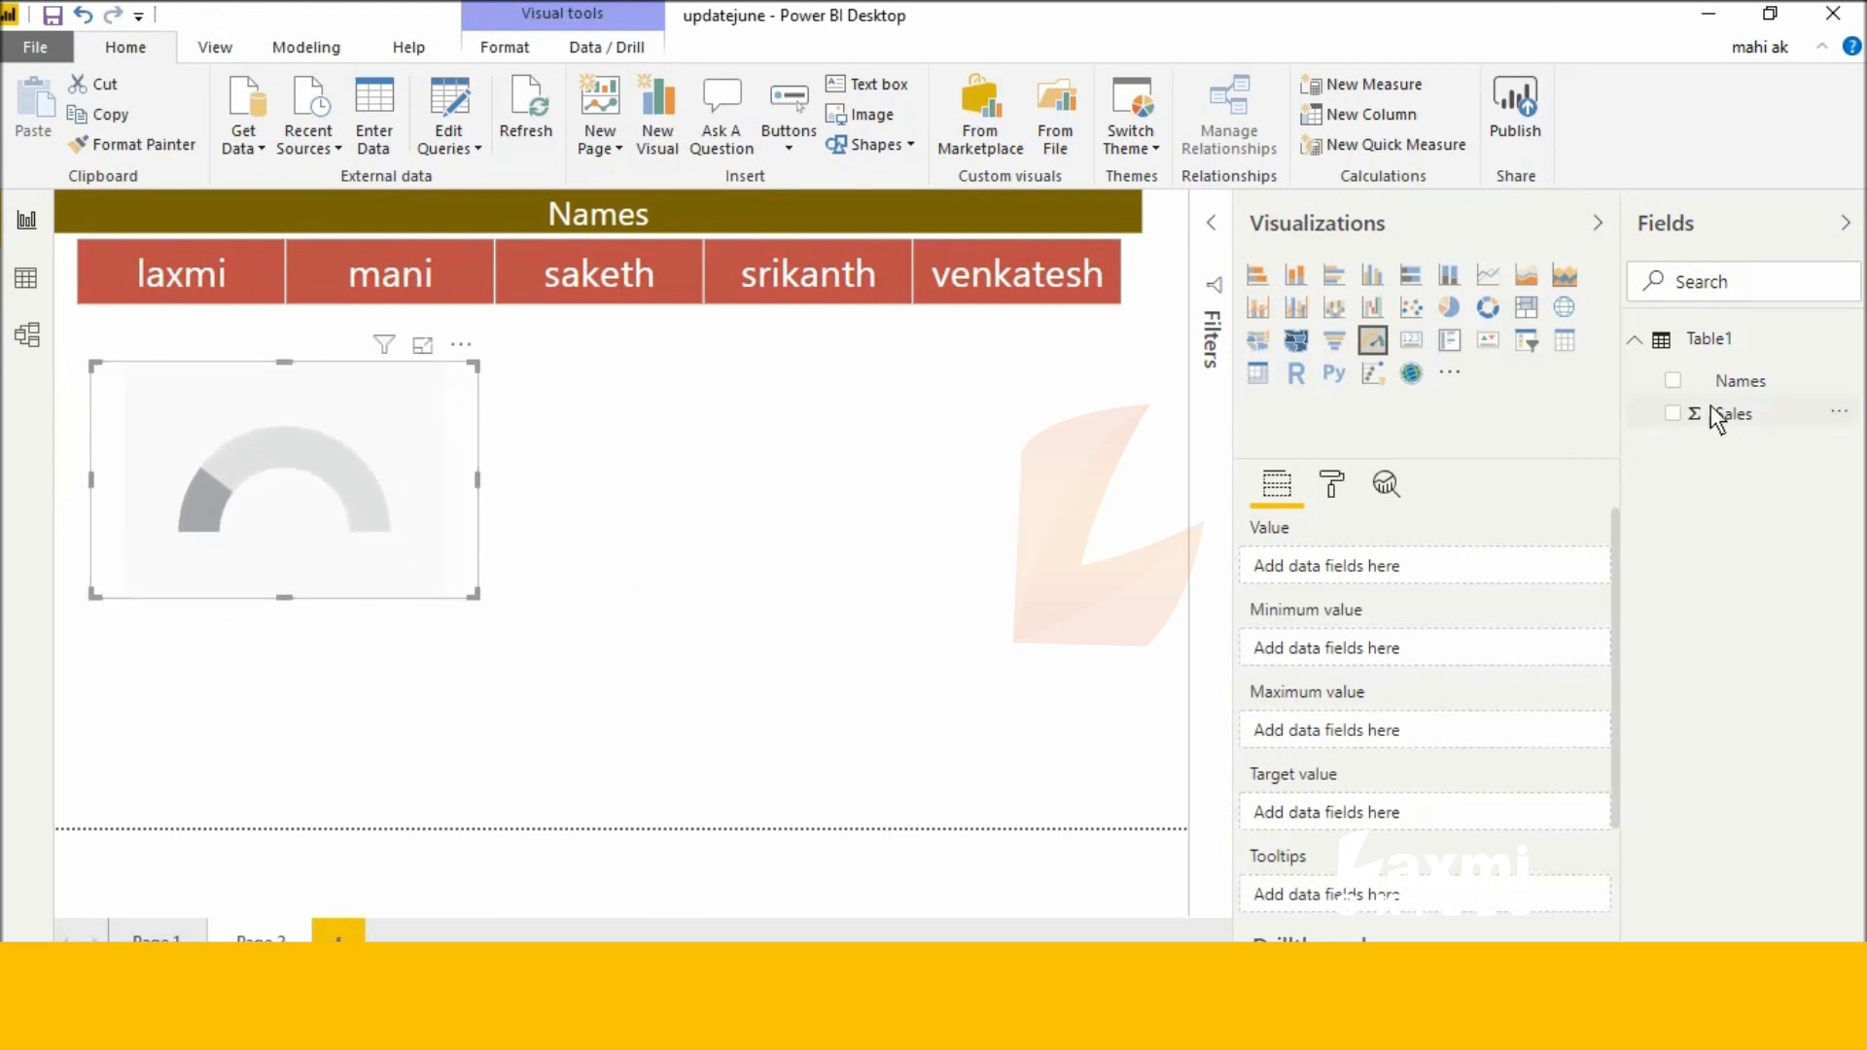
click(1671, 415)
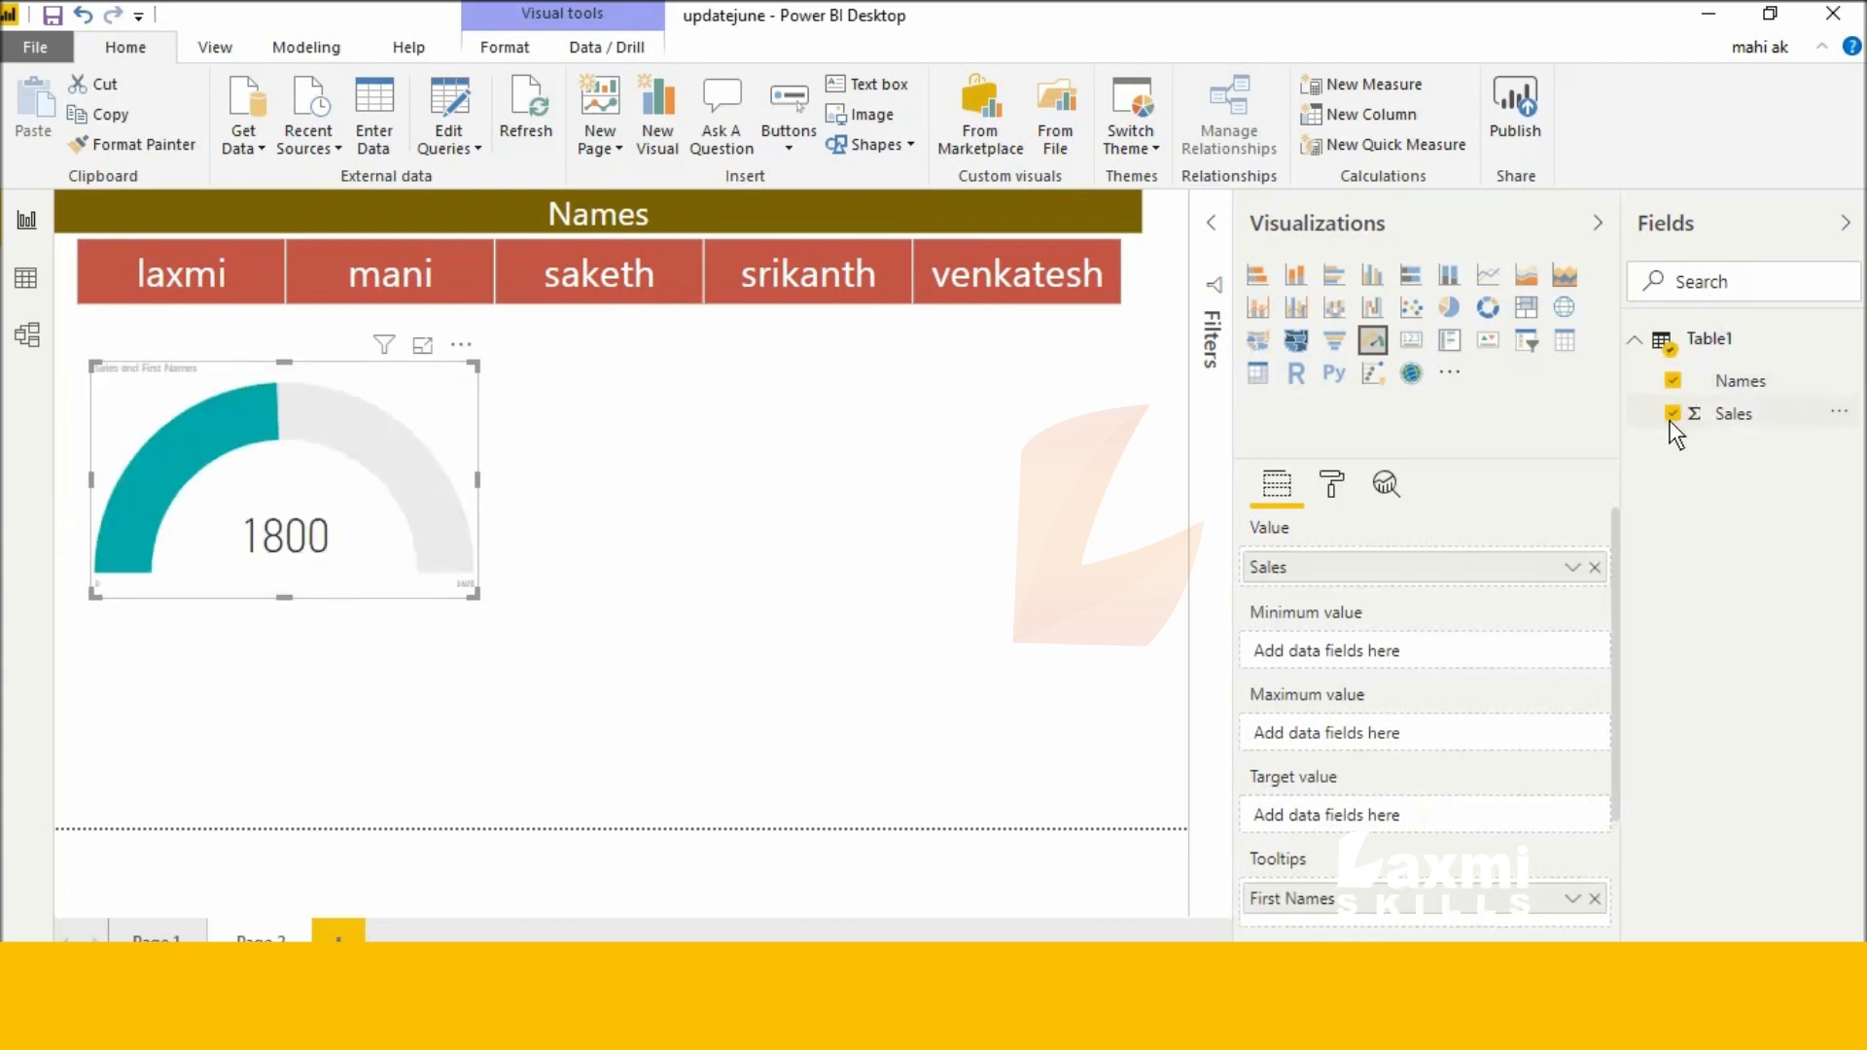
Step: Open conditional formatting for the gauge's fill color and base the color scale on Sum of Sales
click(1332, 486)
click(1398, 684)
scroll(1398, 702, down, 2)
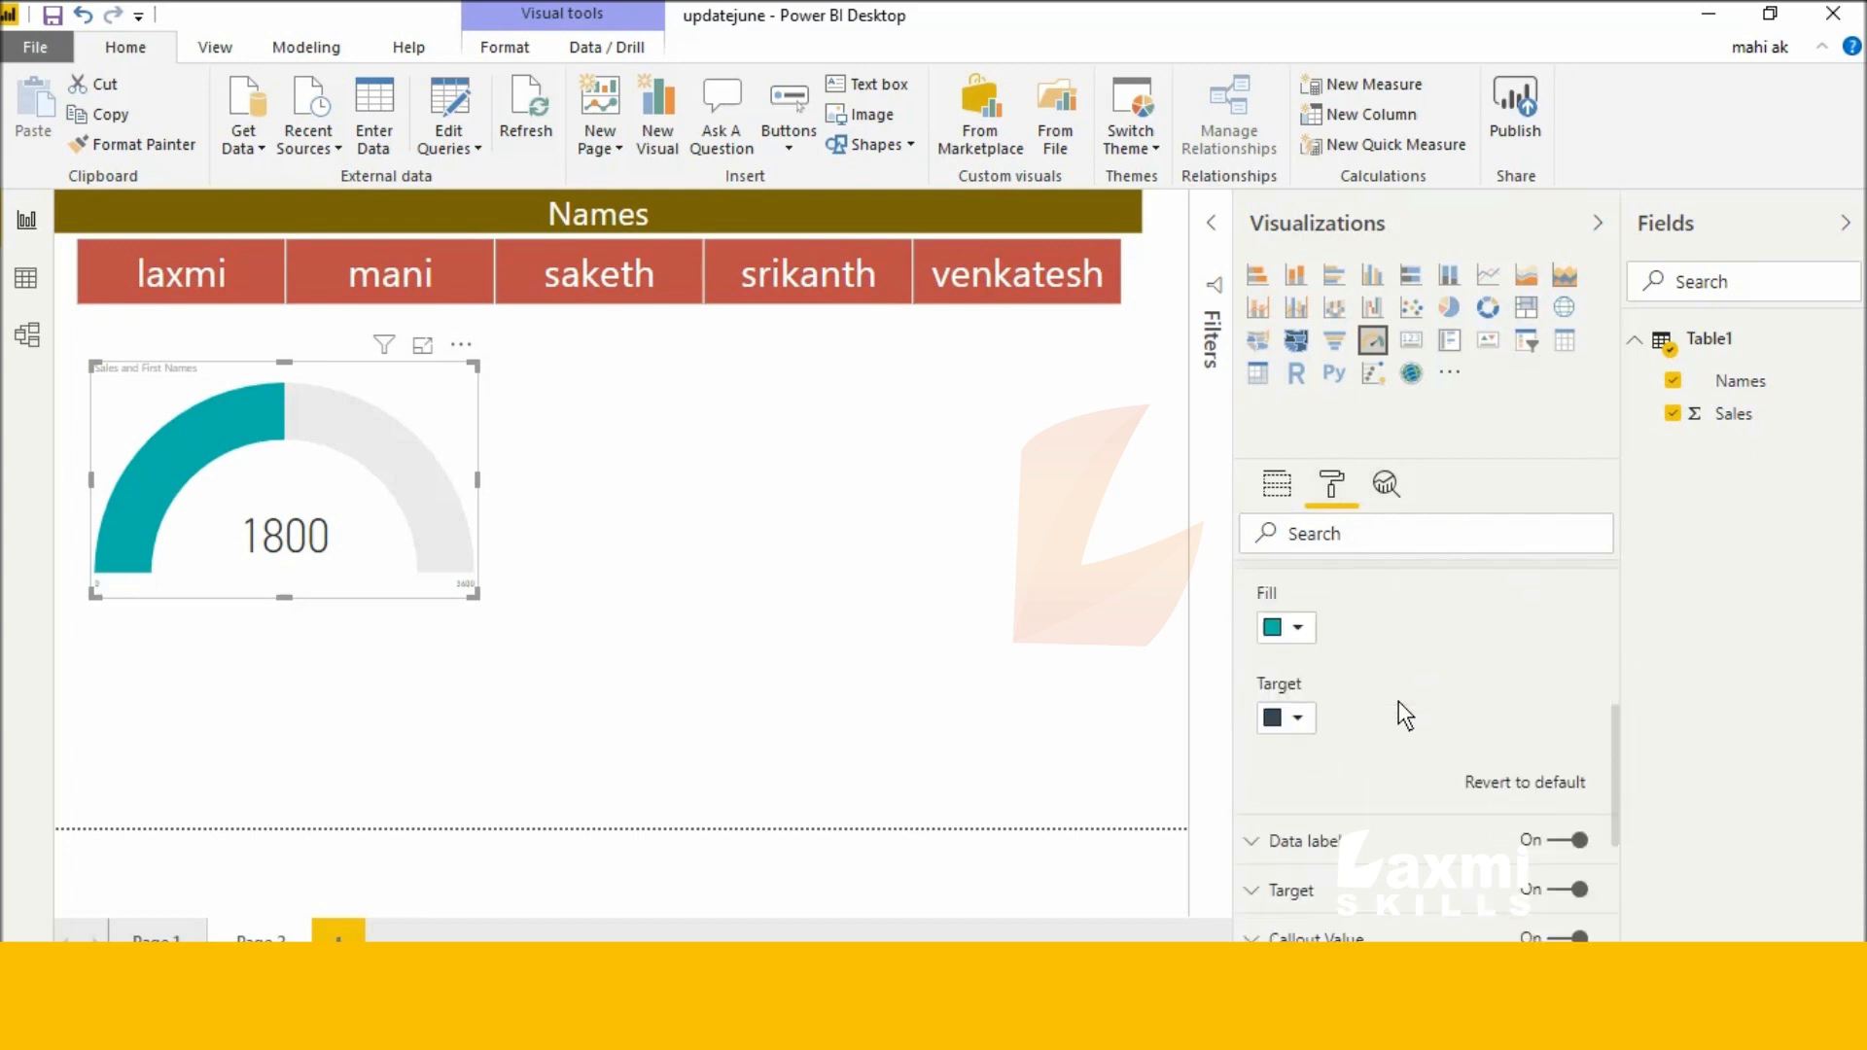
scroll(1398, 702, up, 2)
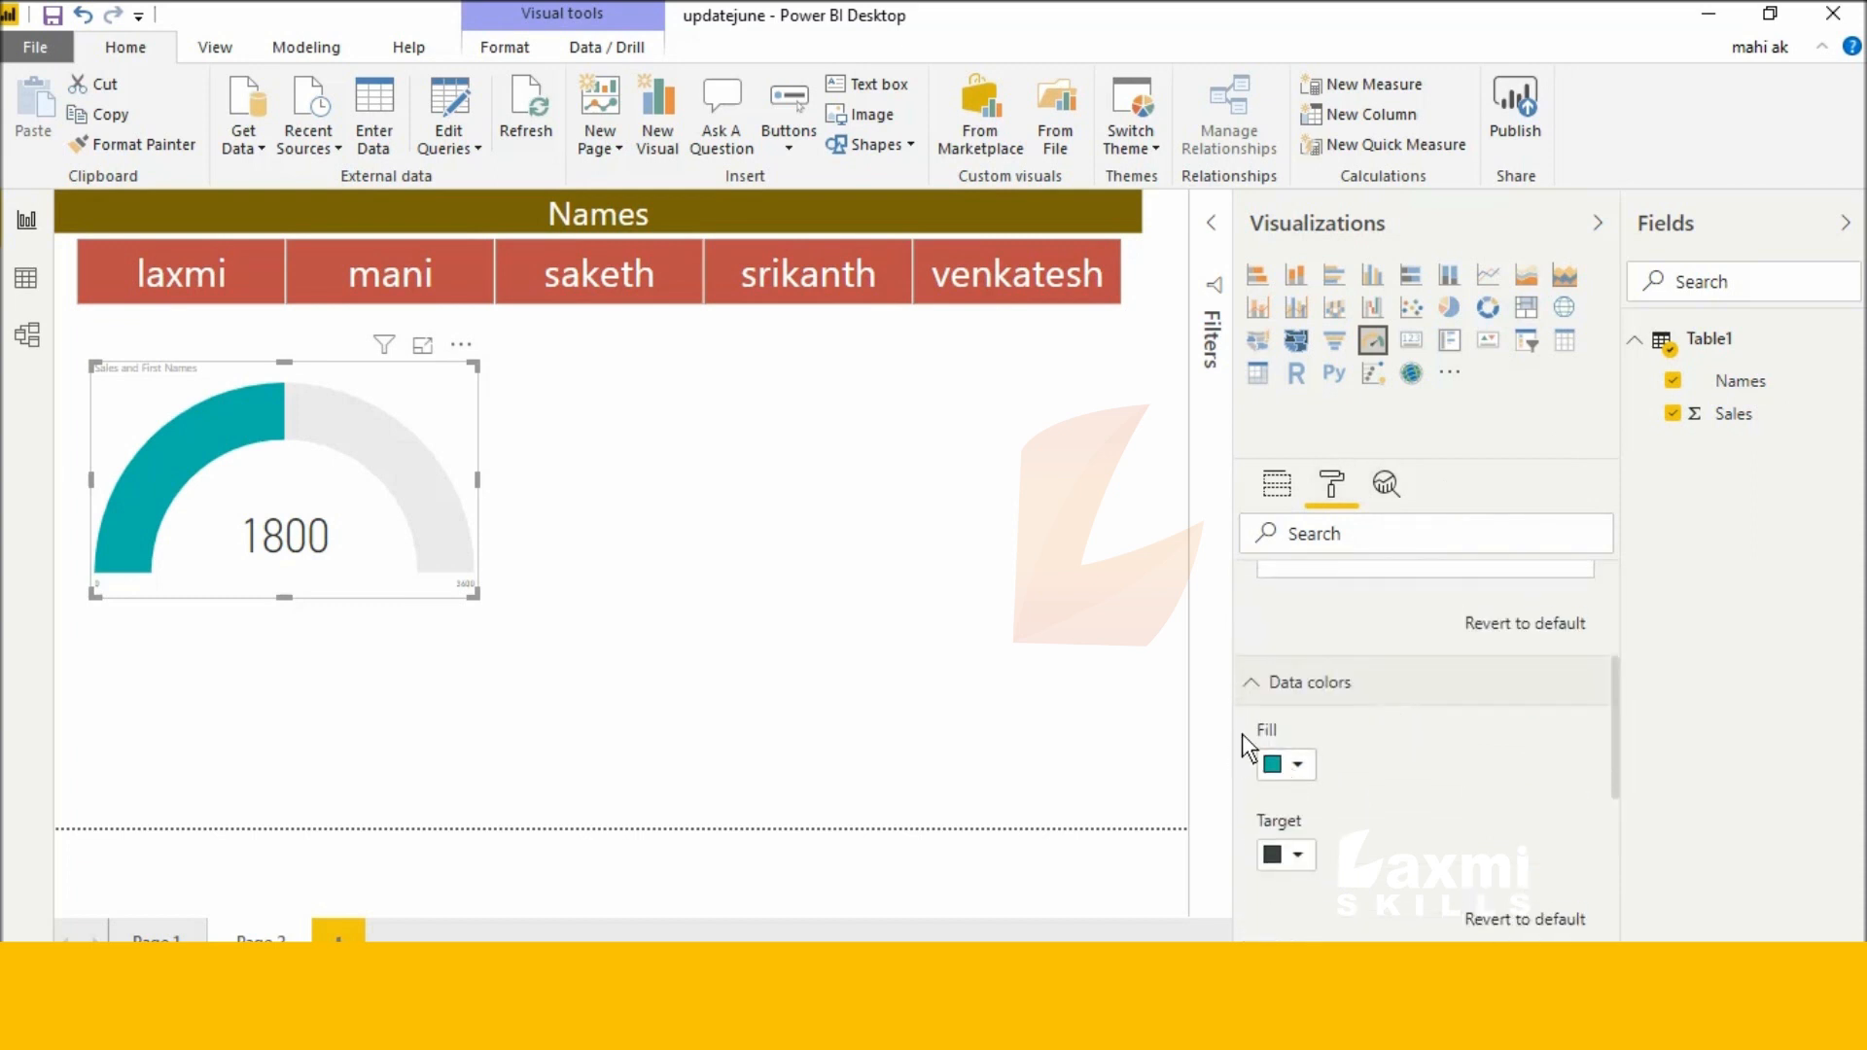
scroll(1368, 702, down, 2)
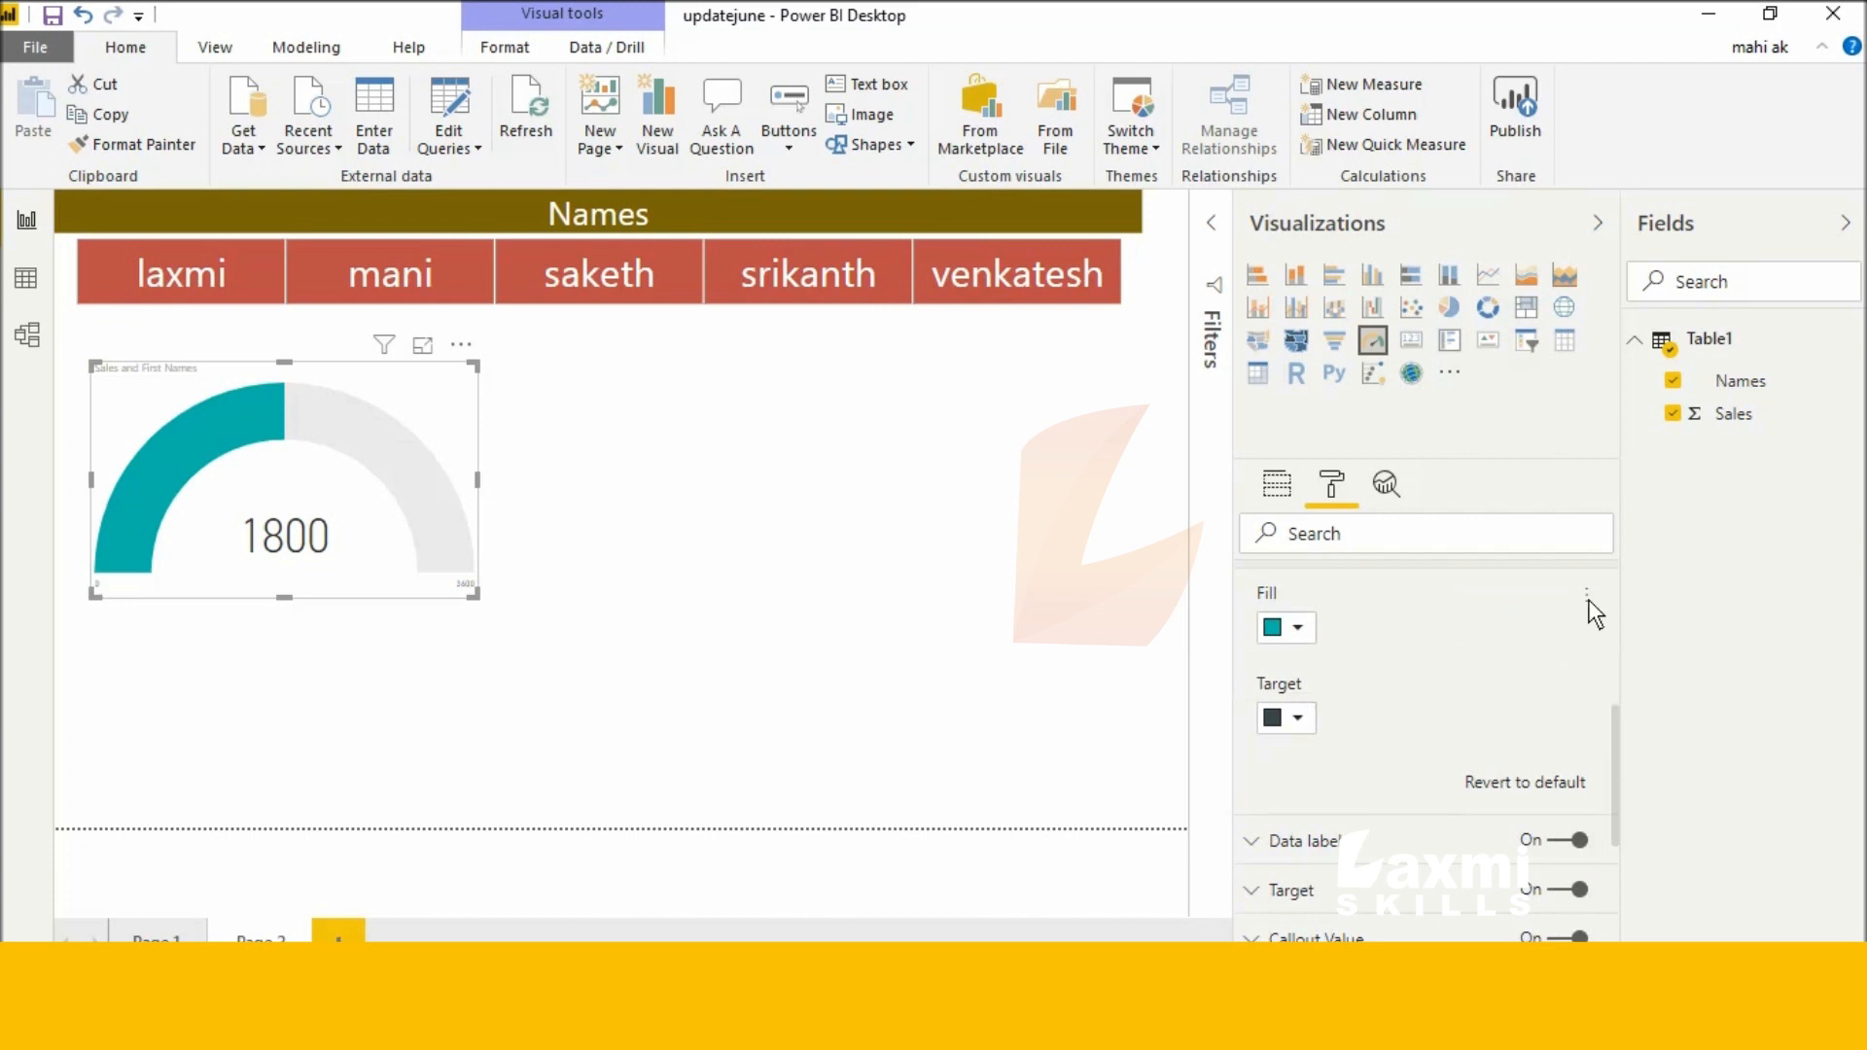
click(1589, 599)
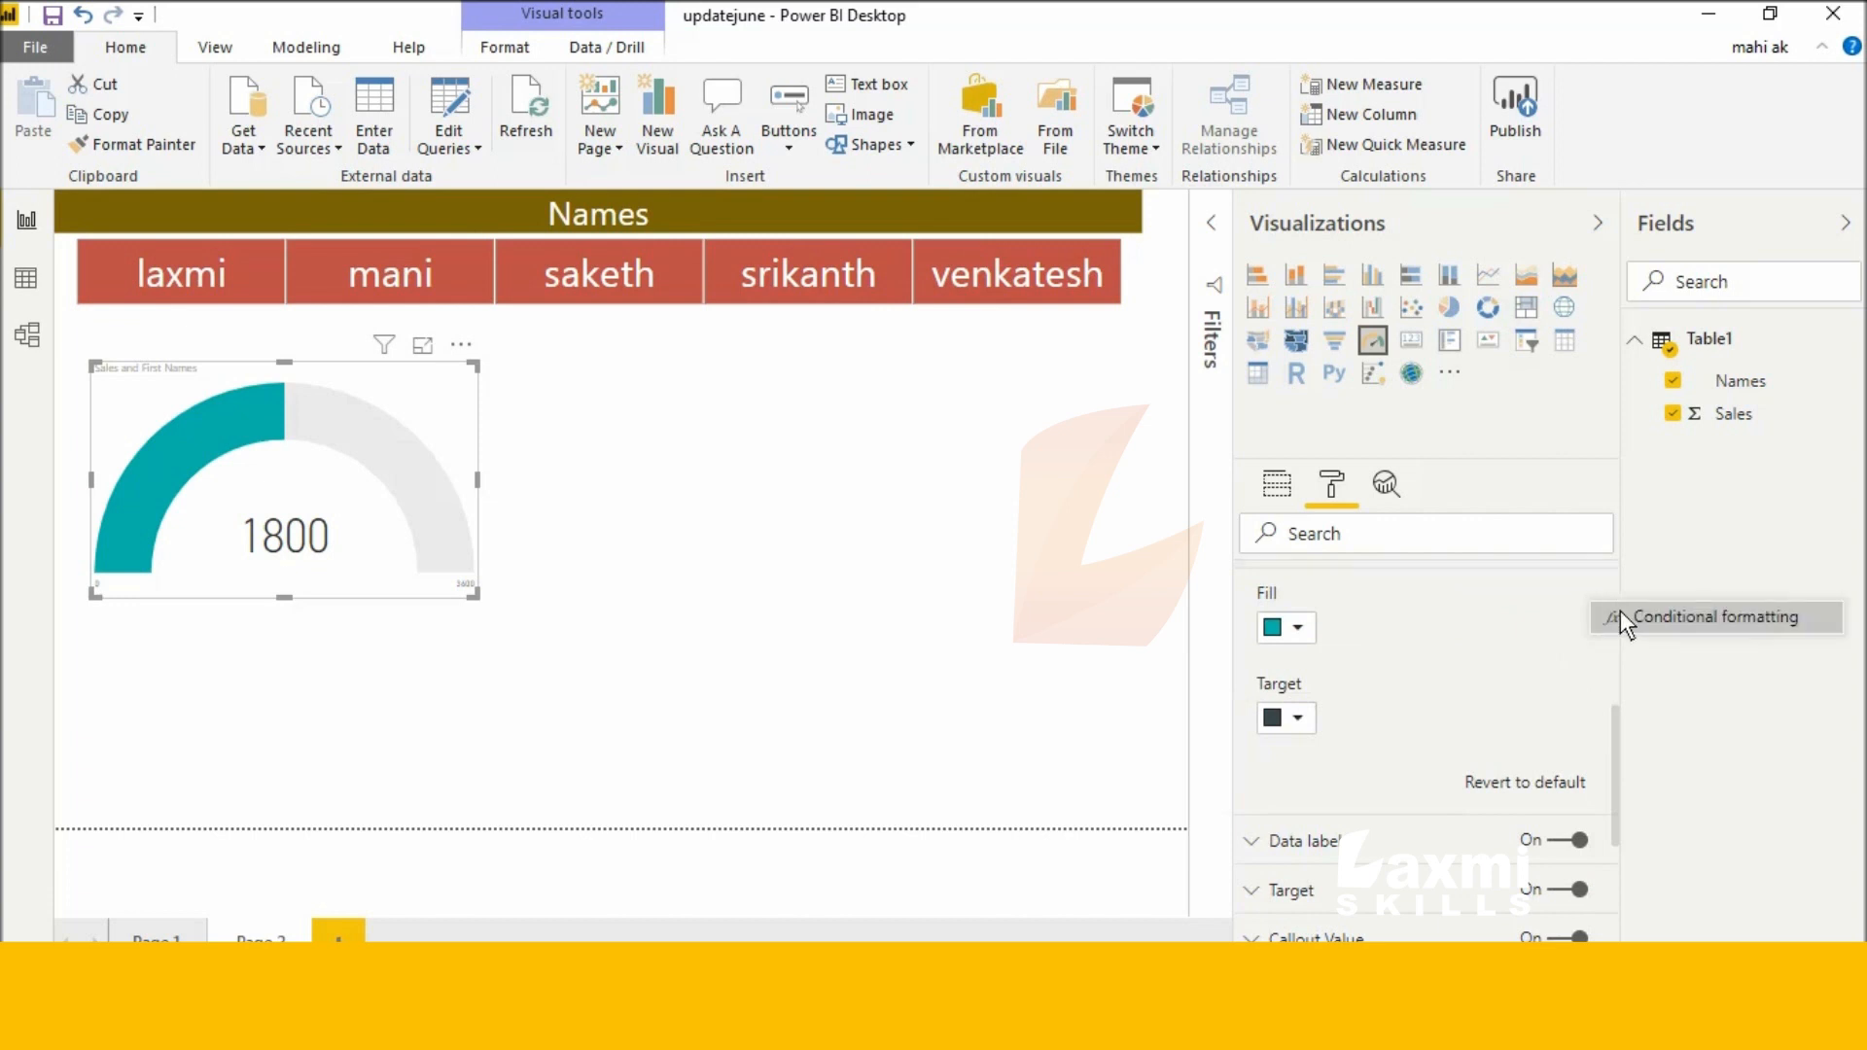
click(1620, 615)
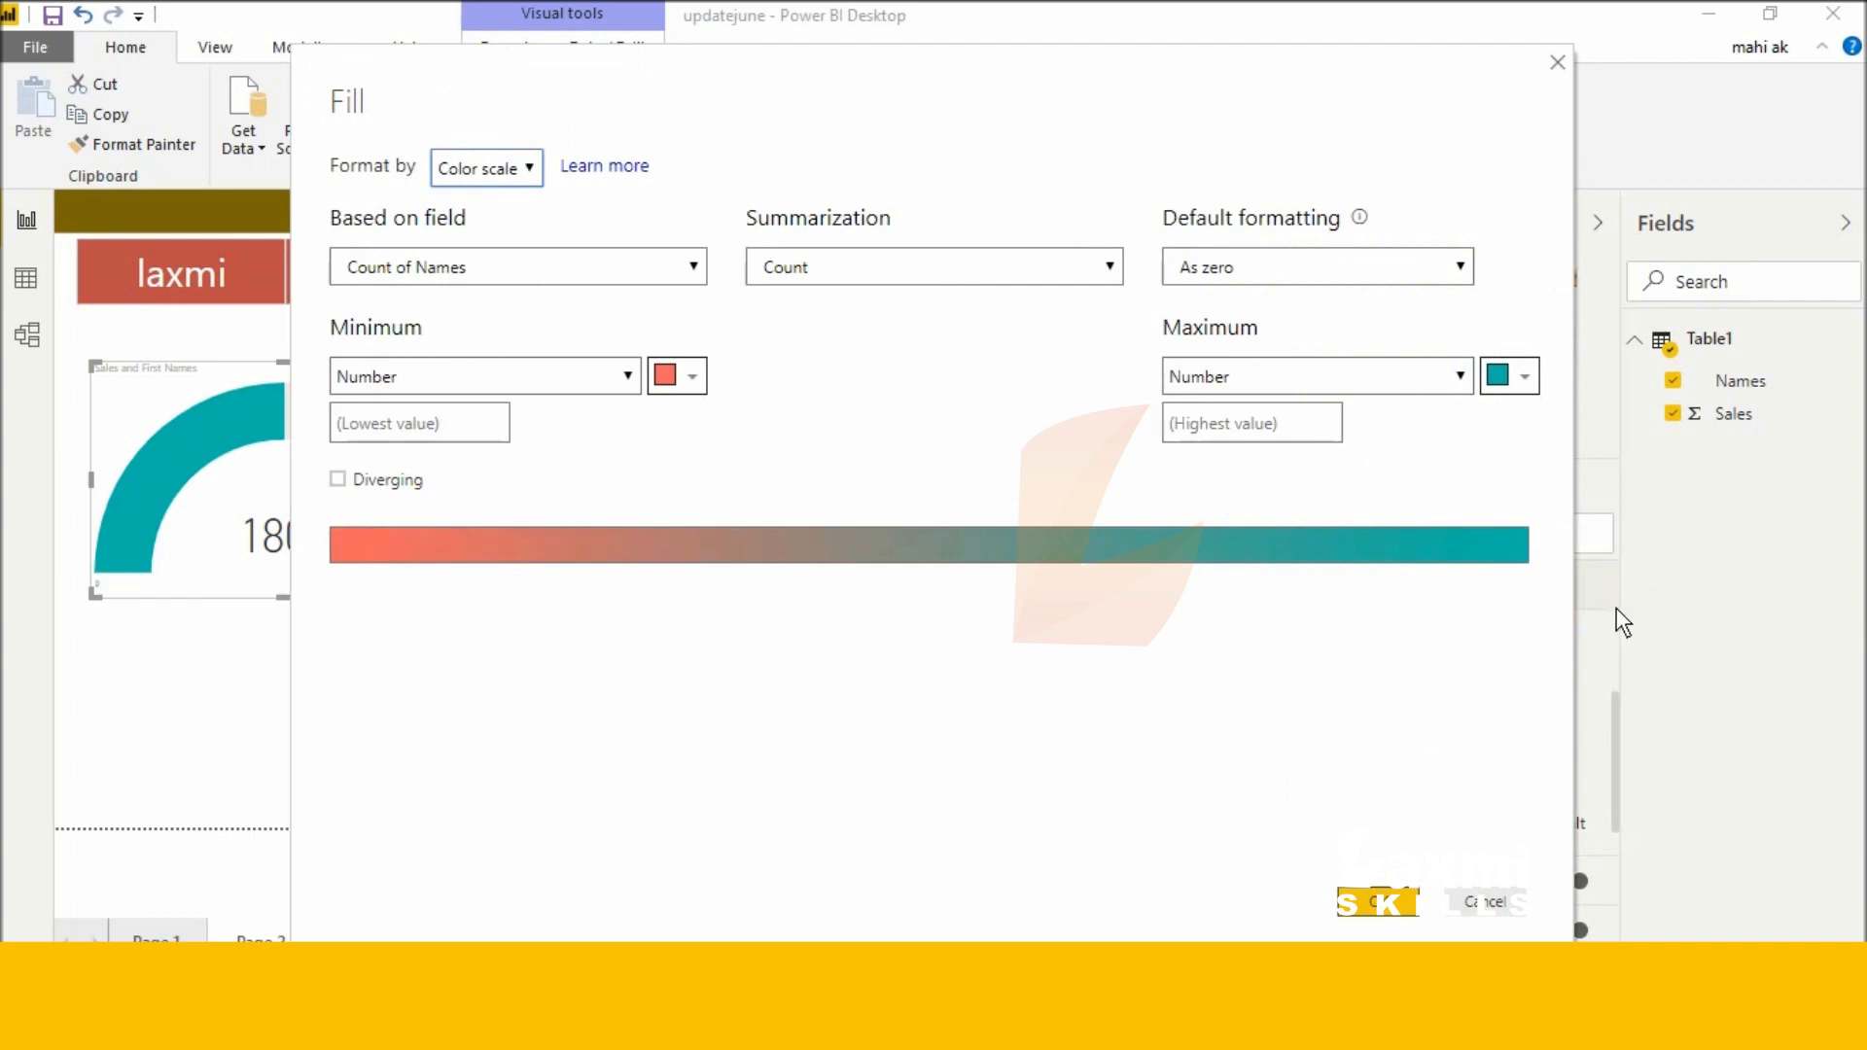
click(647, 265)
click(526, 442)
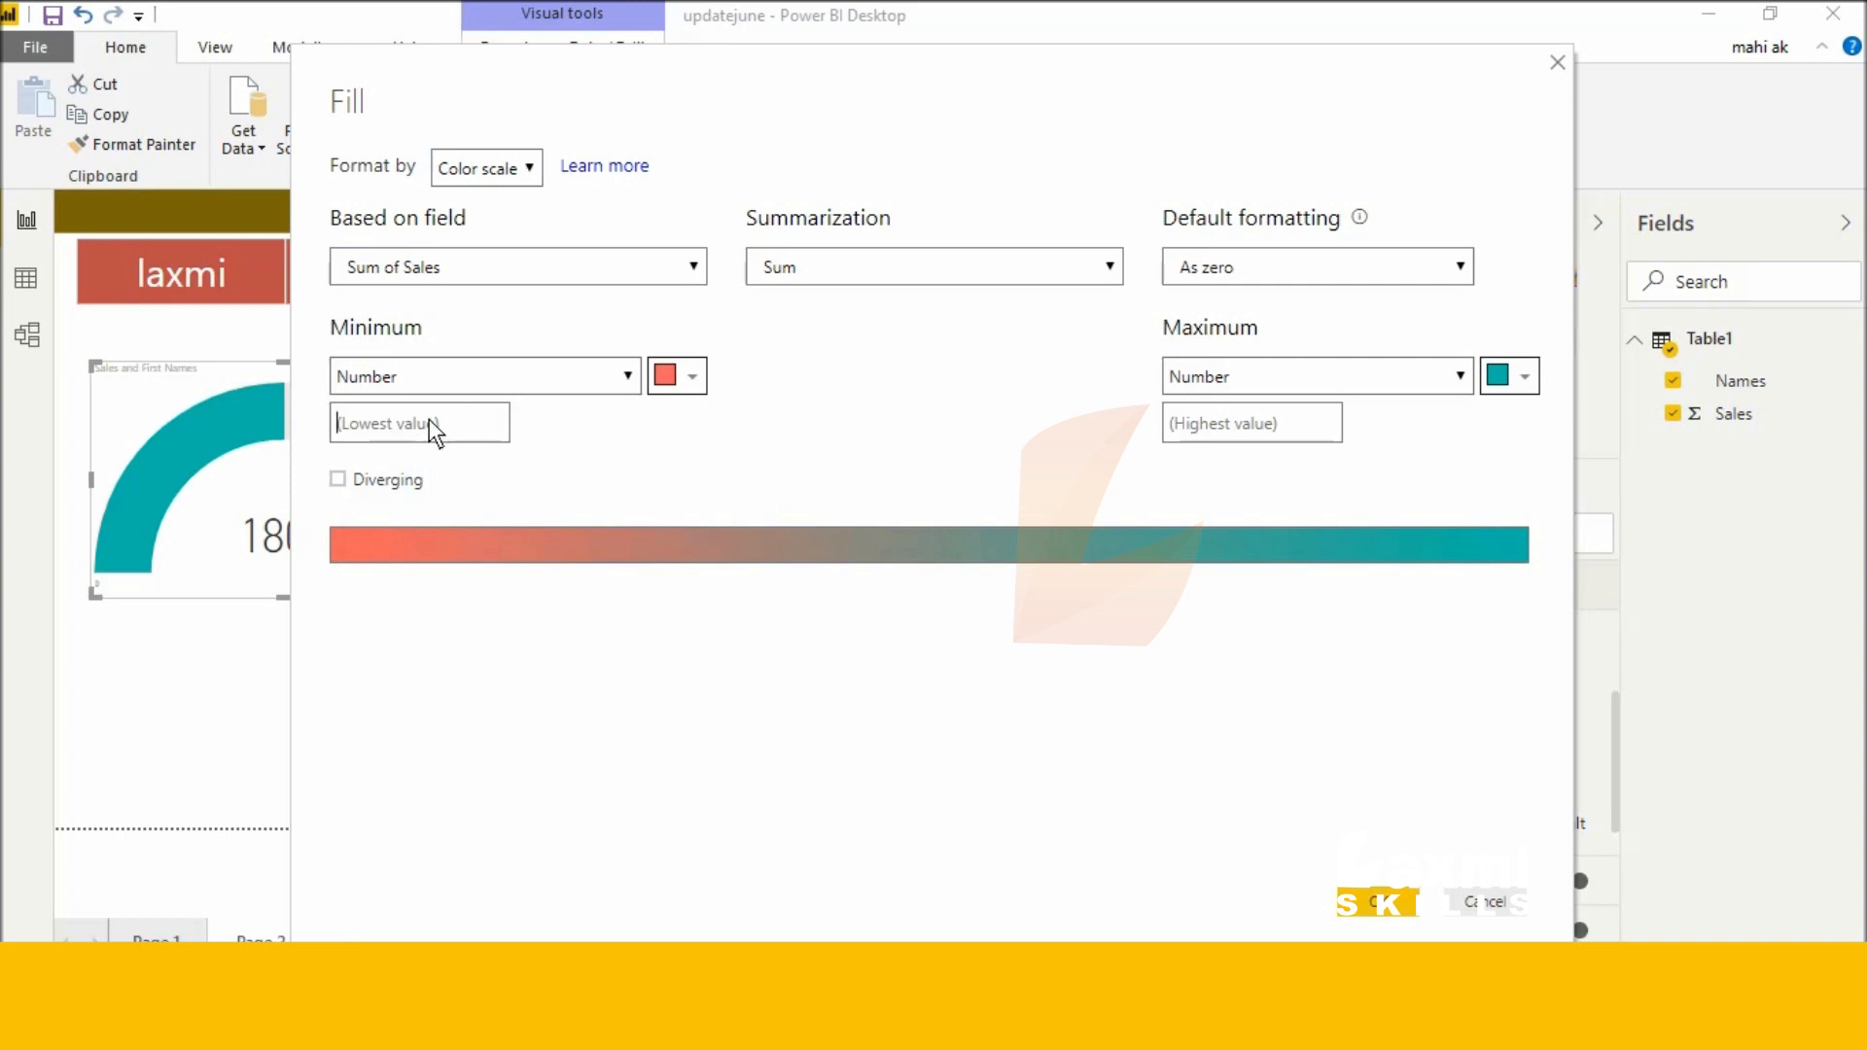
Step: Set the fill color scale's minimum to 0 and maximum to 200 with green, apply it, and make the gauge smaller
text(0)
text(200)
click(1498, 377)
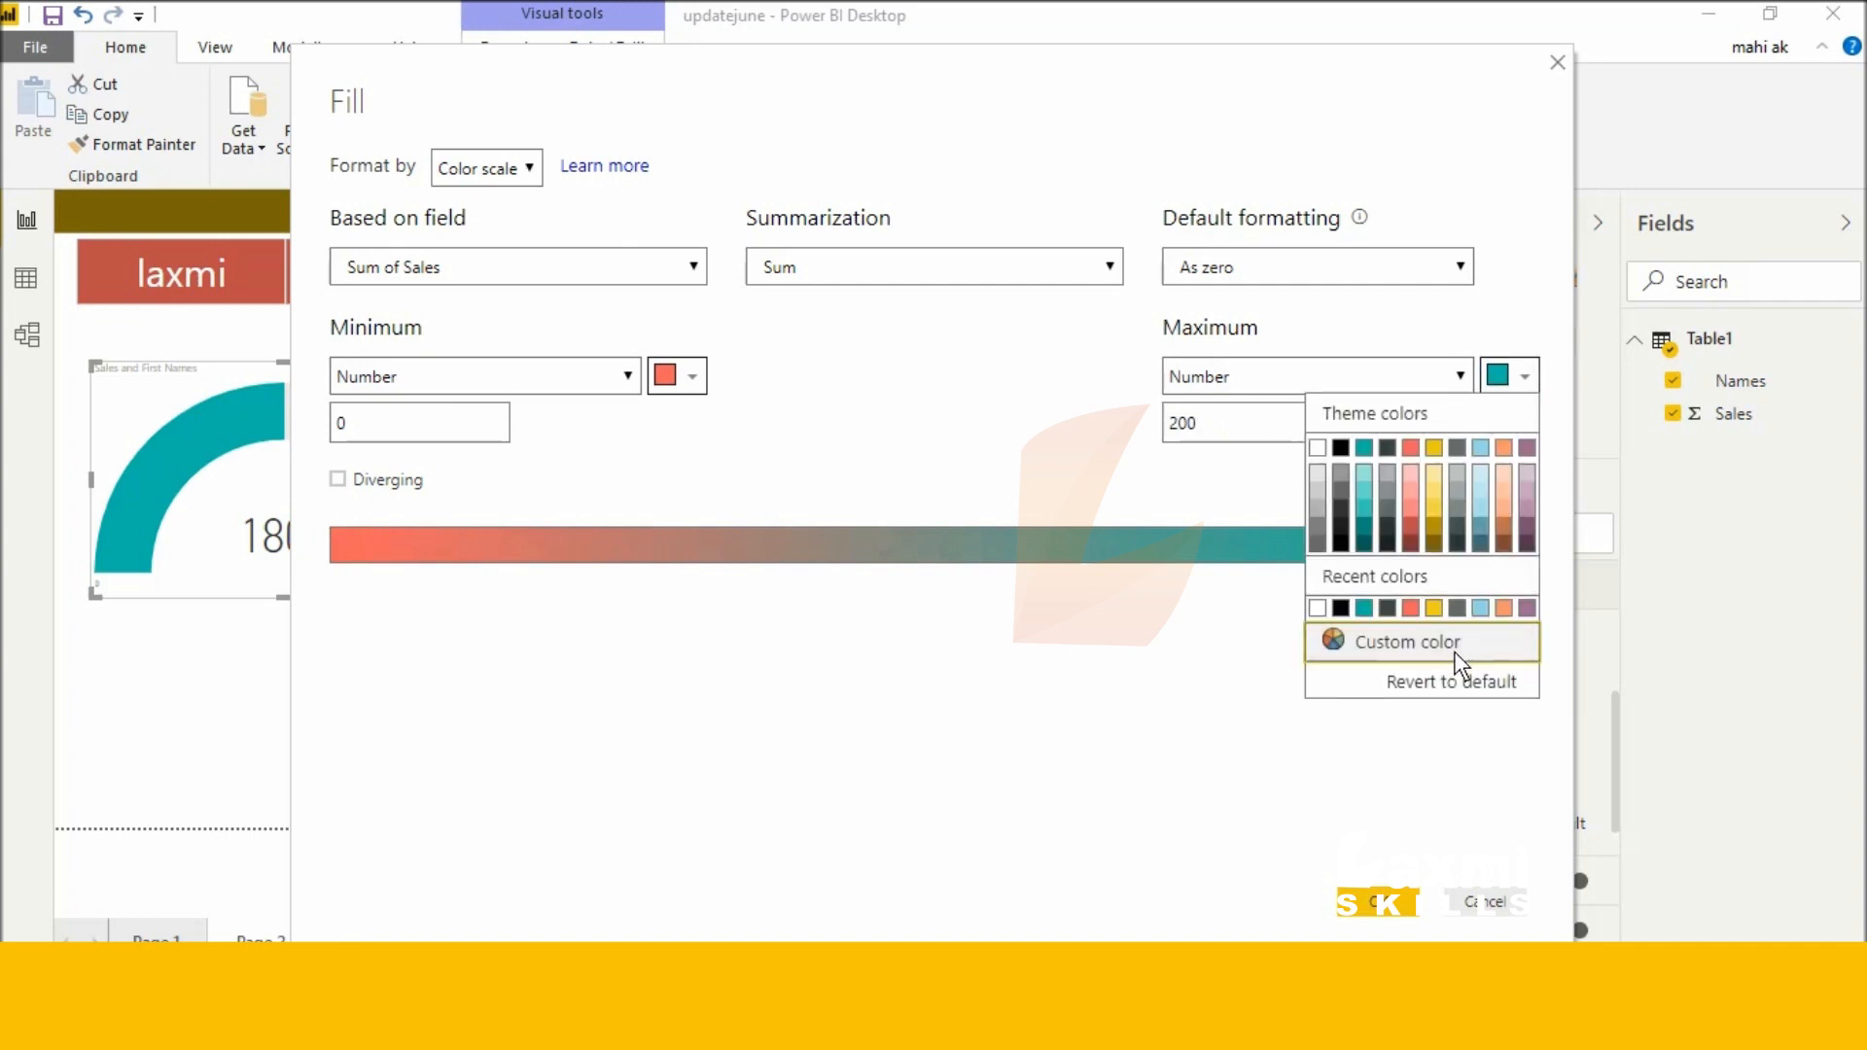
click(1354, 639)
click(1490, 397)
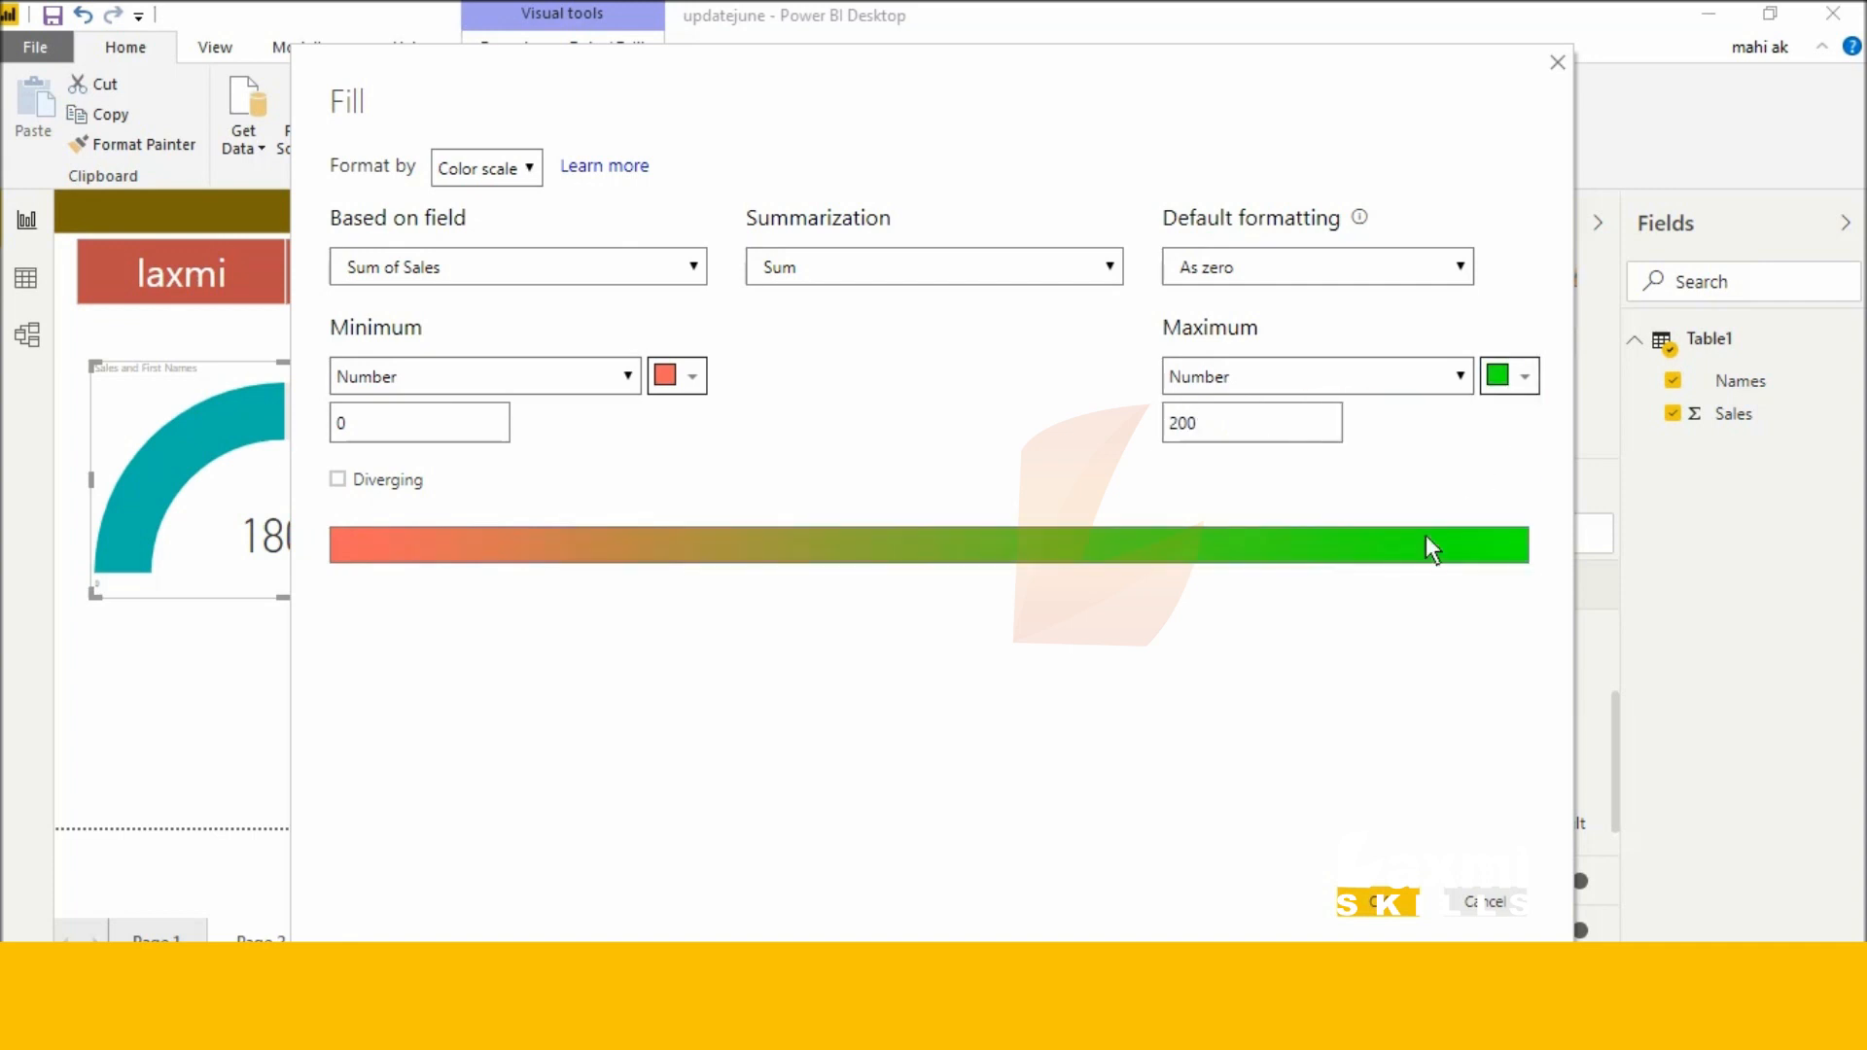
click(1406, 903)
drag(389, 533, 328, 547)
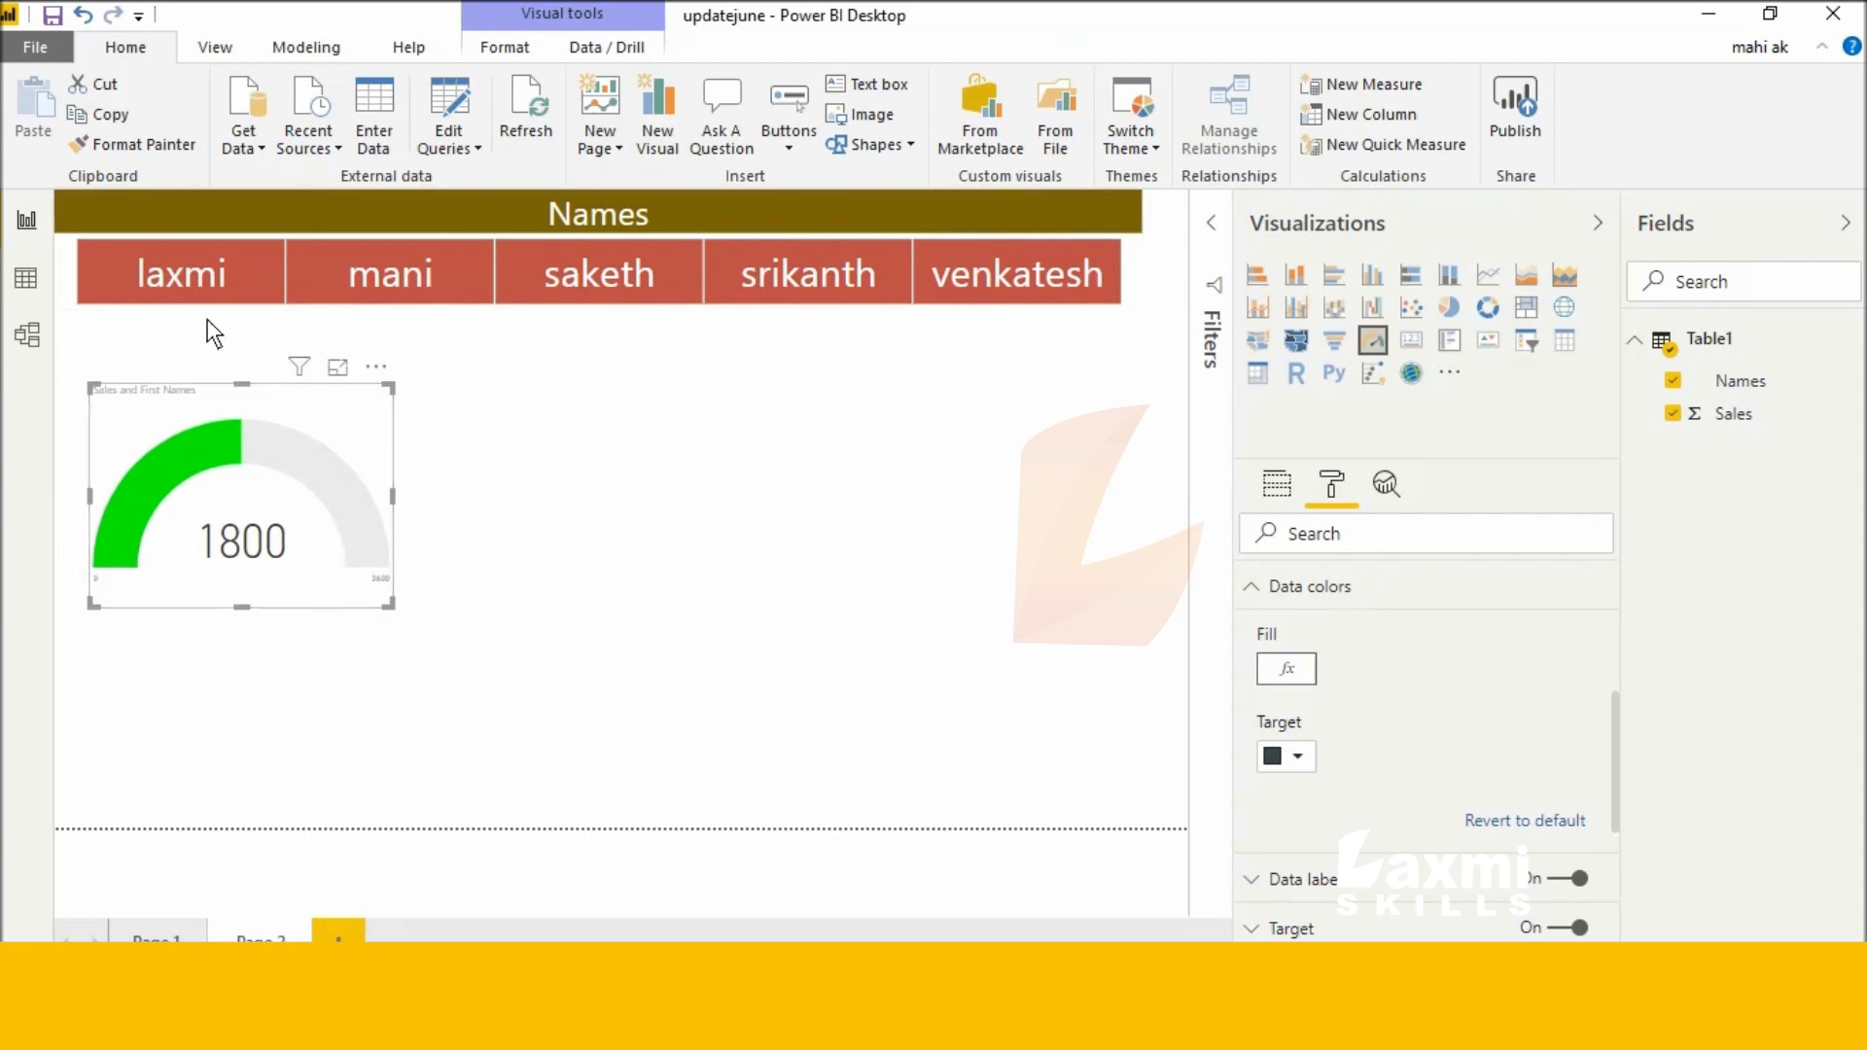
Step: Filter the report by each of the five slicer names in turn to check the gauge's fill color
click(204, 290)
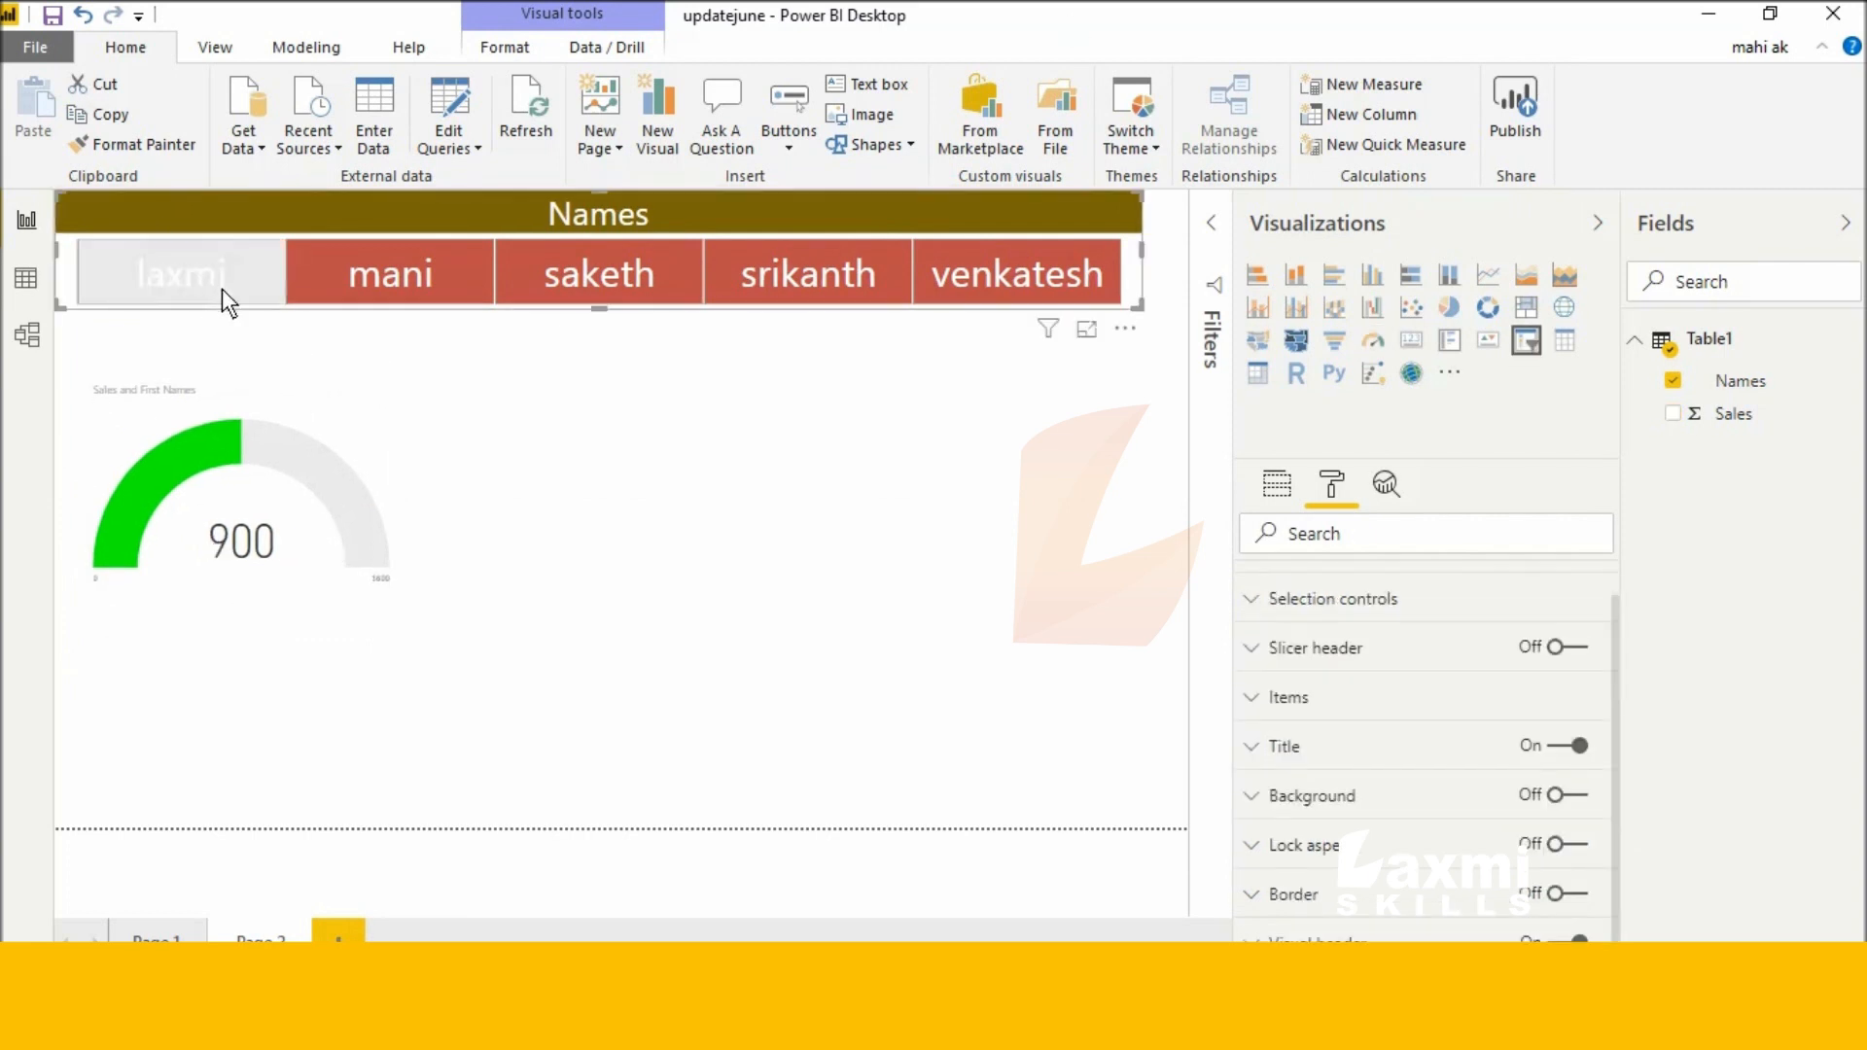
click(348, 249)
click(568, 249)
click(779, 266)
click(982, 254)
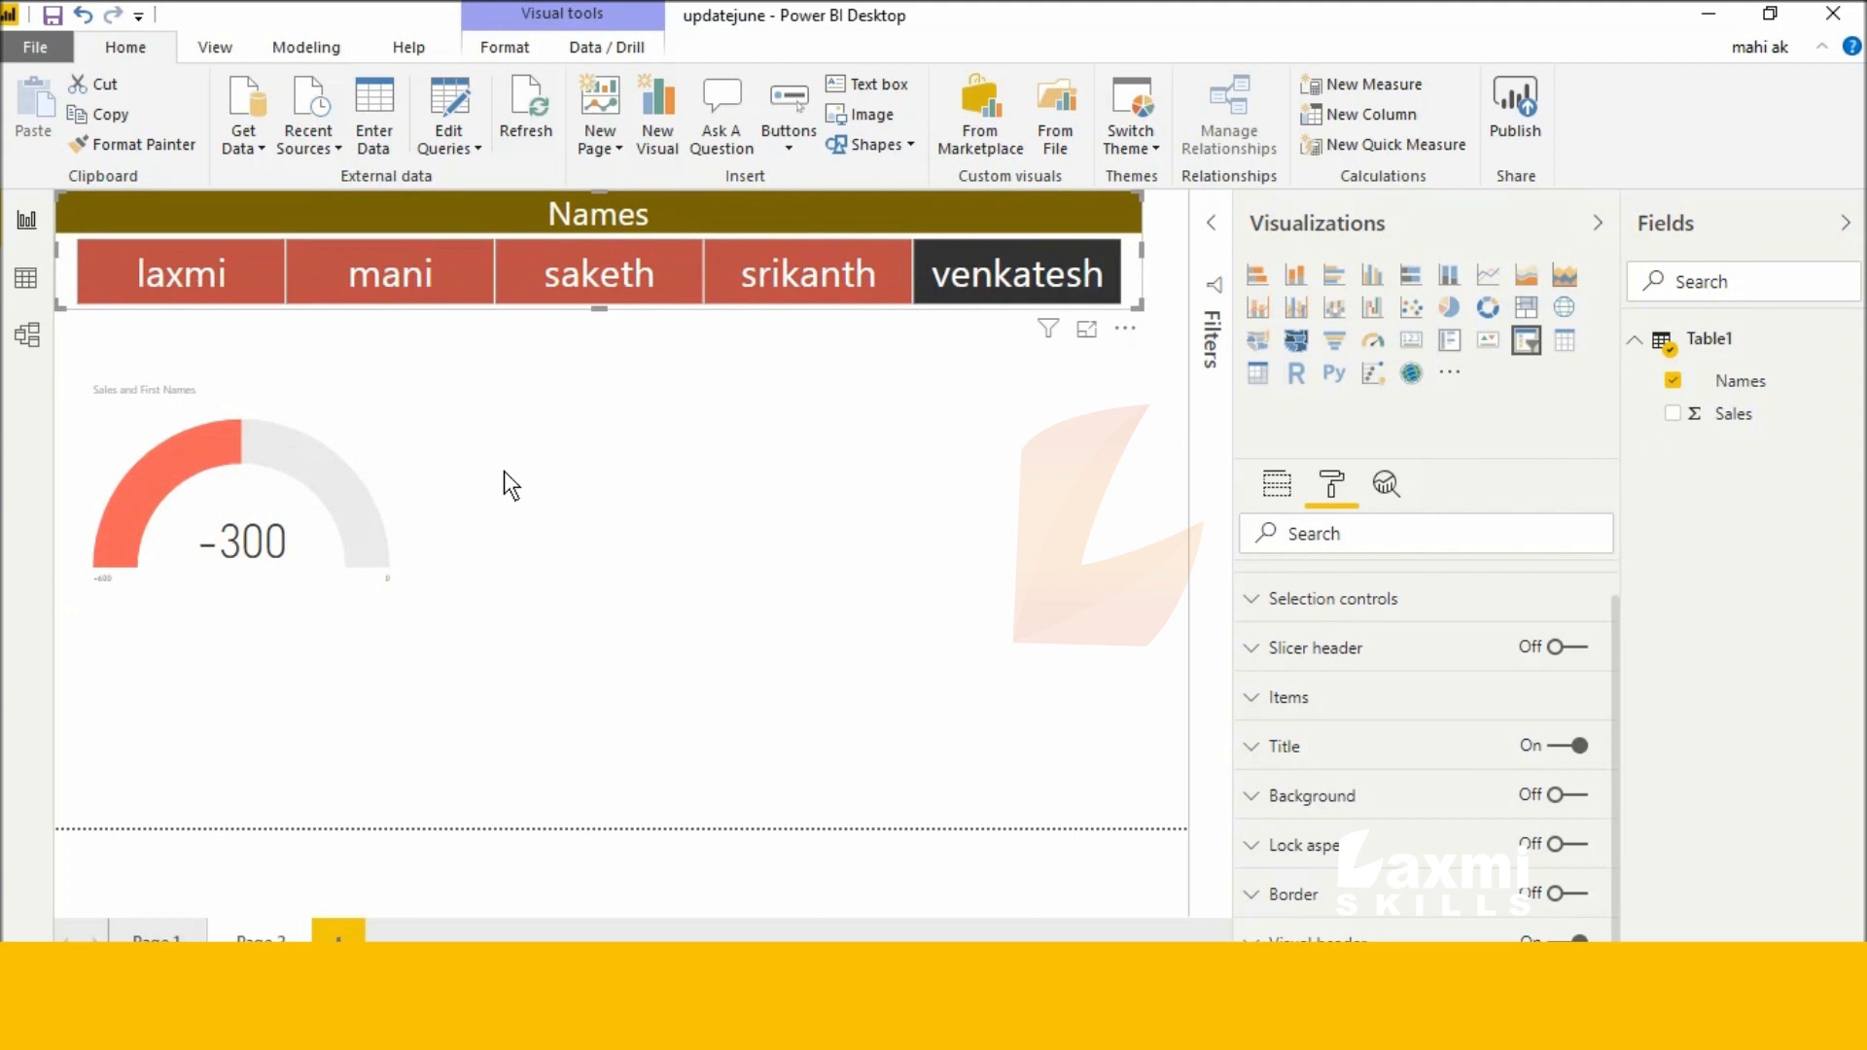
click(475, 488)
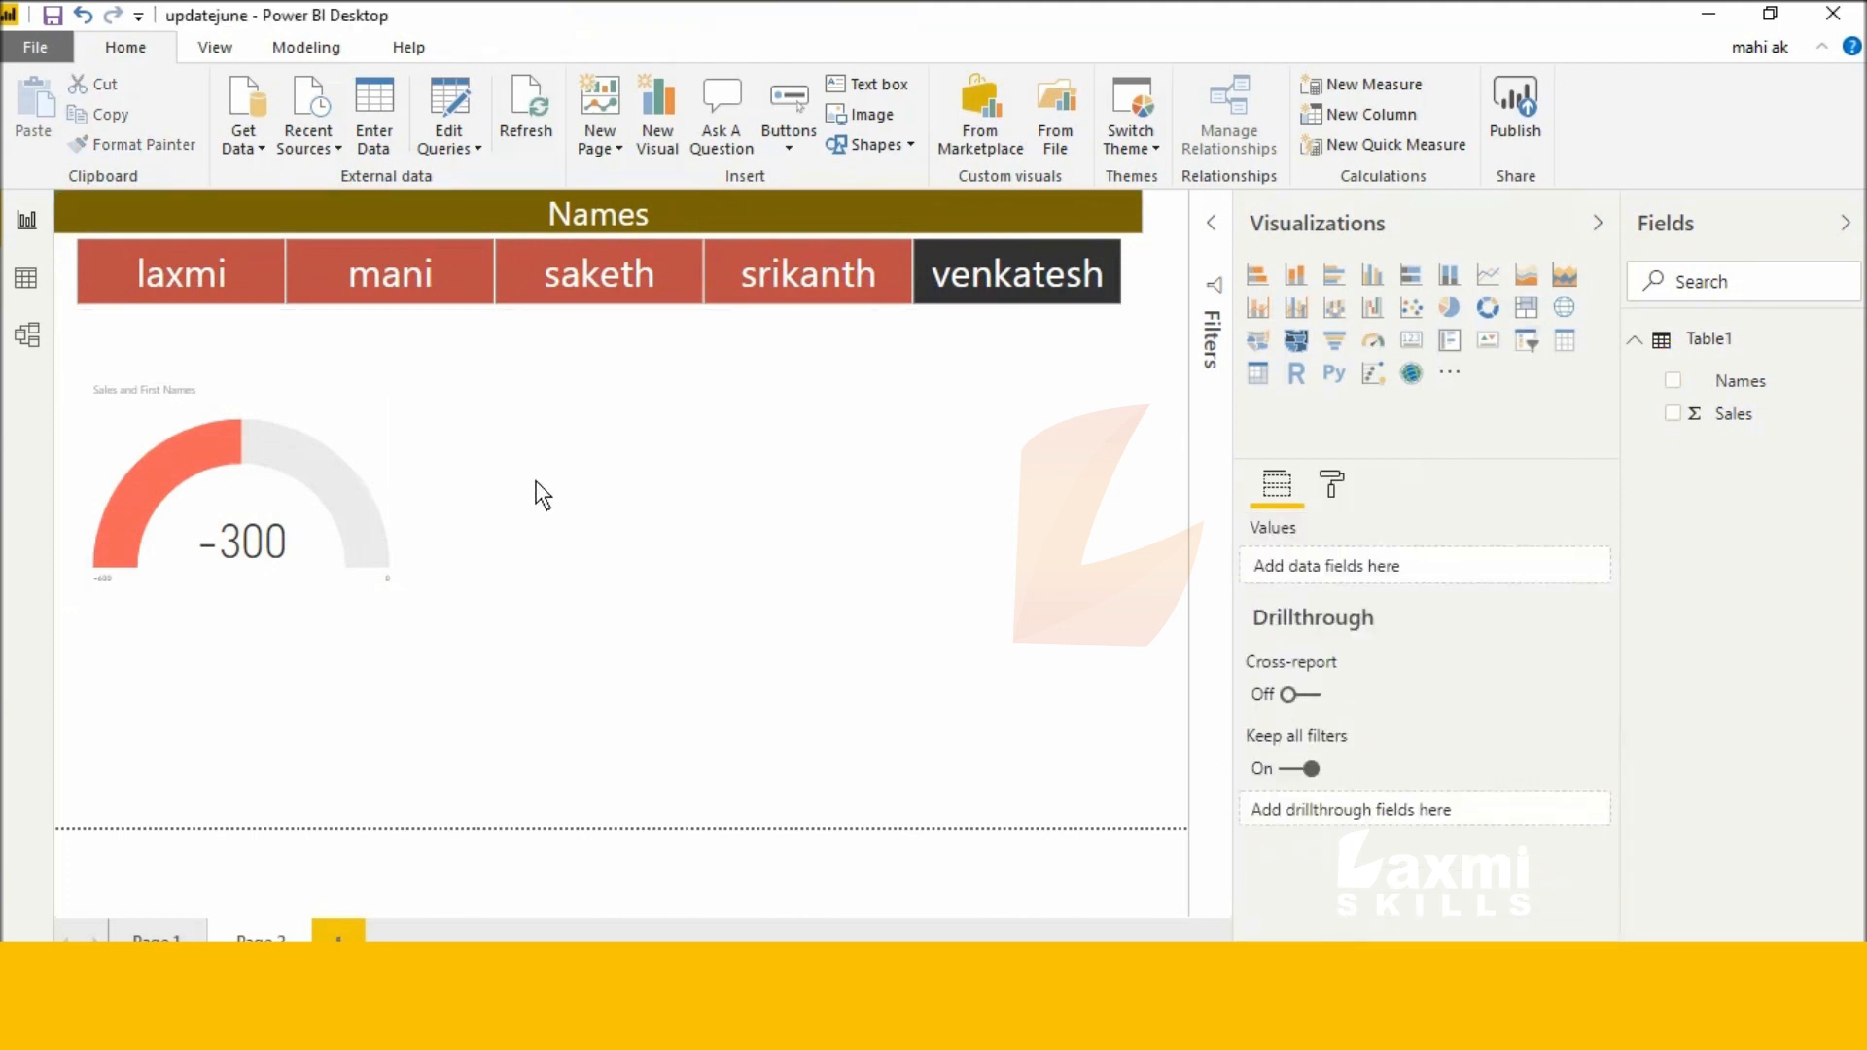
click(1410, 340)
drag(413, 621, 683, 528)
click(1672, 380)
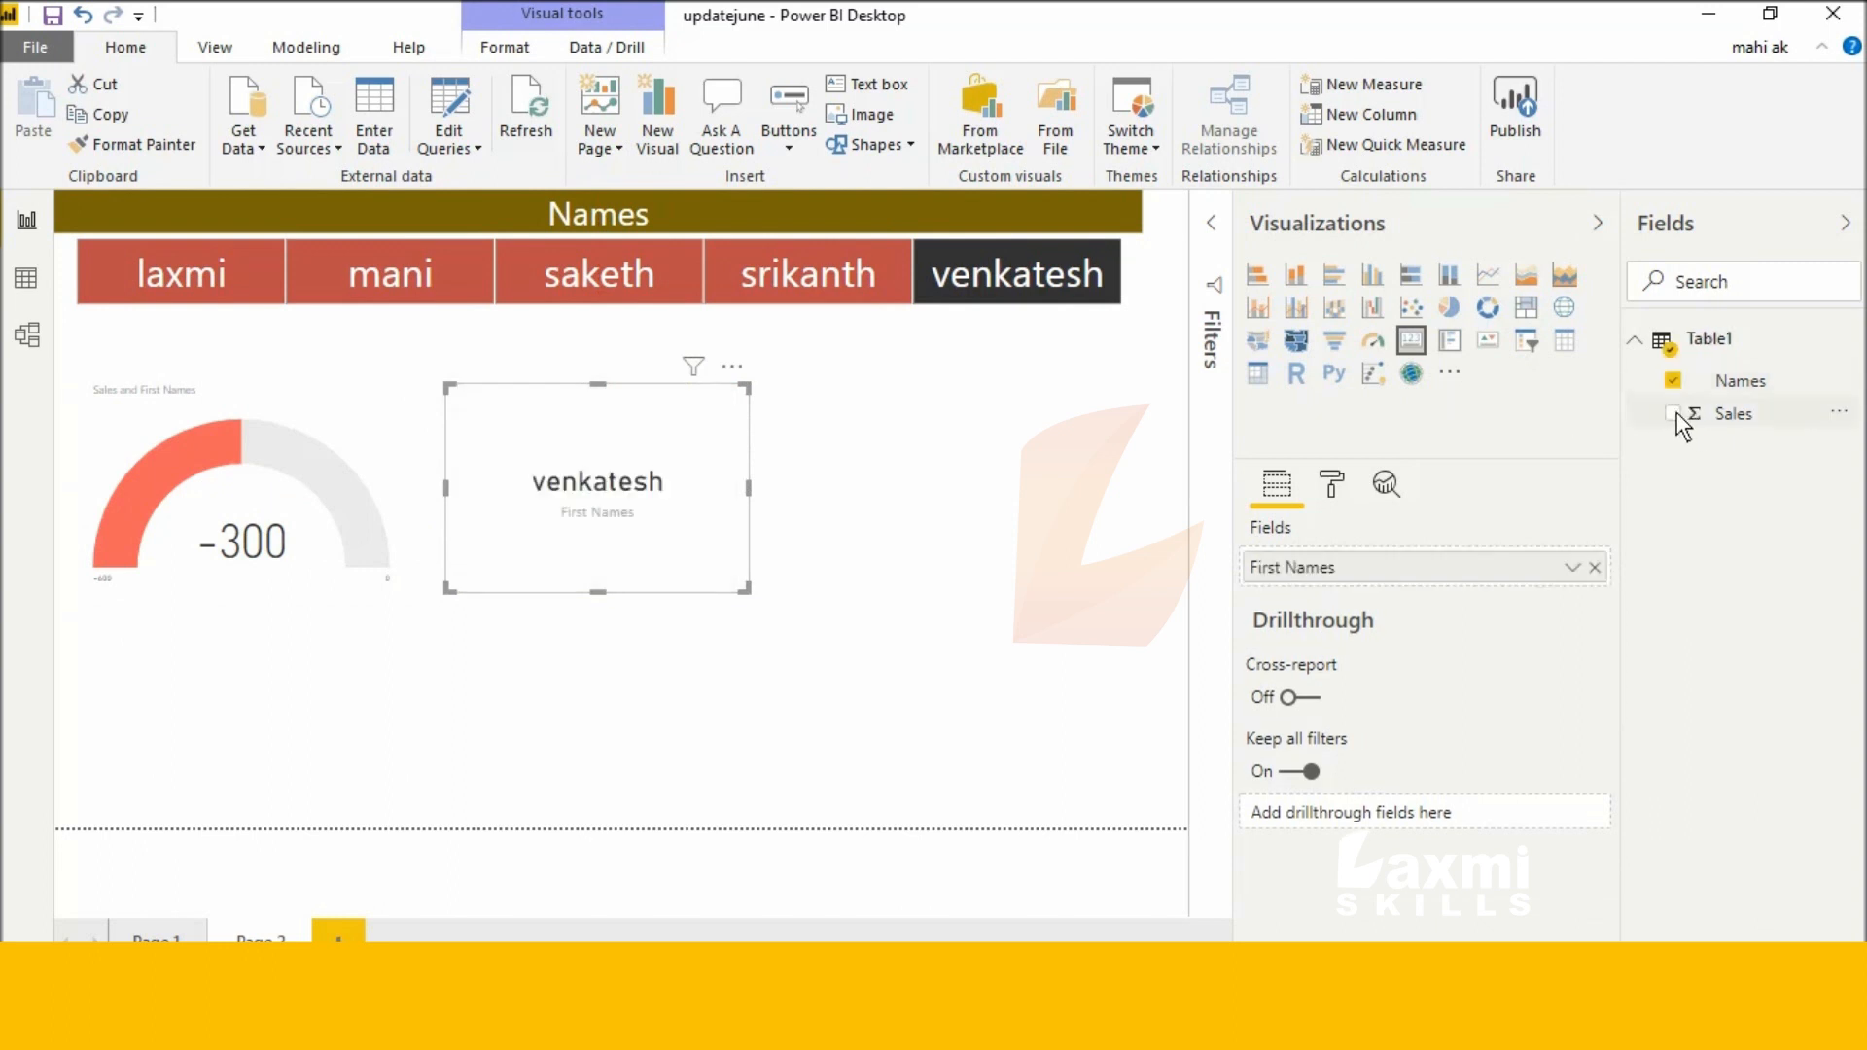
click(1669, 379)
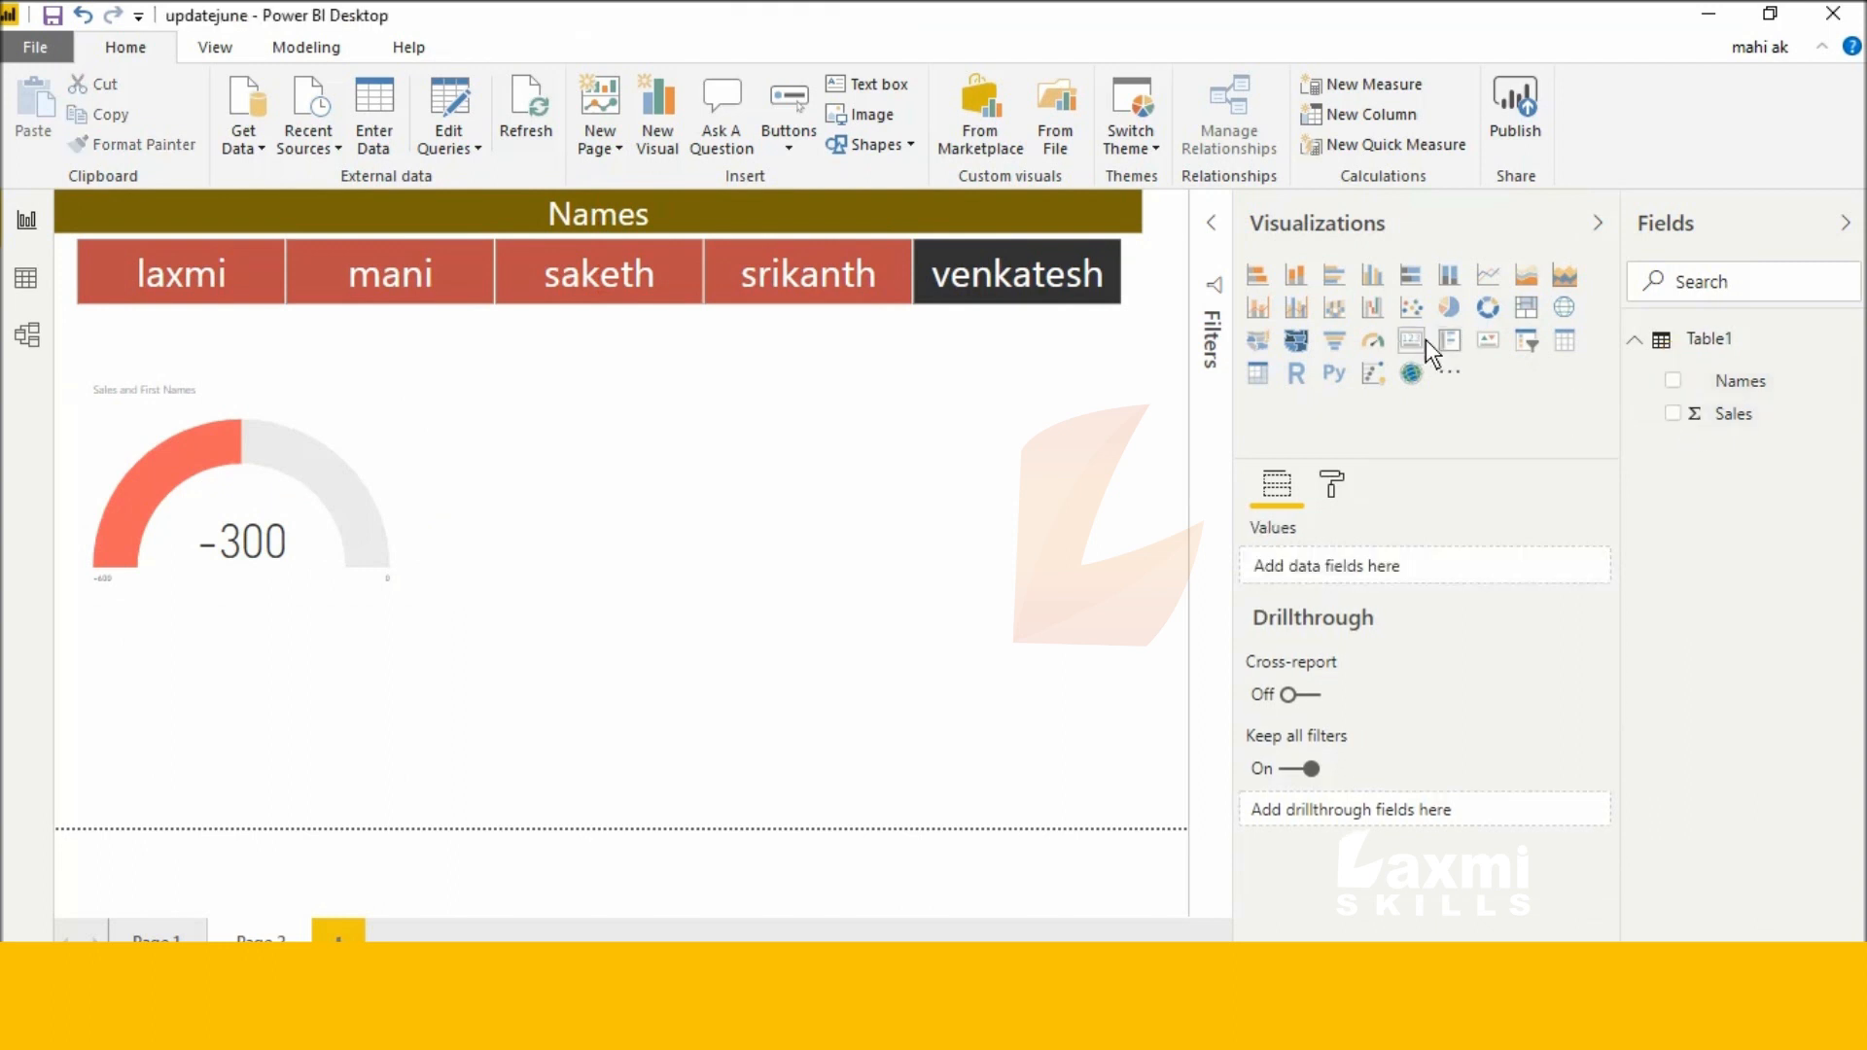
Step: Add a card showing Sales, place it beside the gauge, and reduce its size
click(1421, 340)
click(1672, 413)
drag(258, 642, 681, 477)
drag(742, 585, 647, 523)
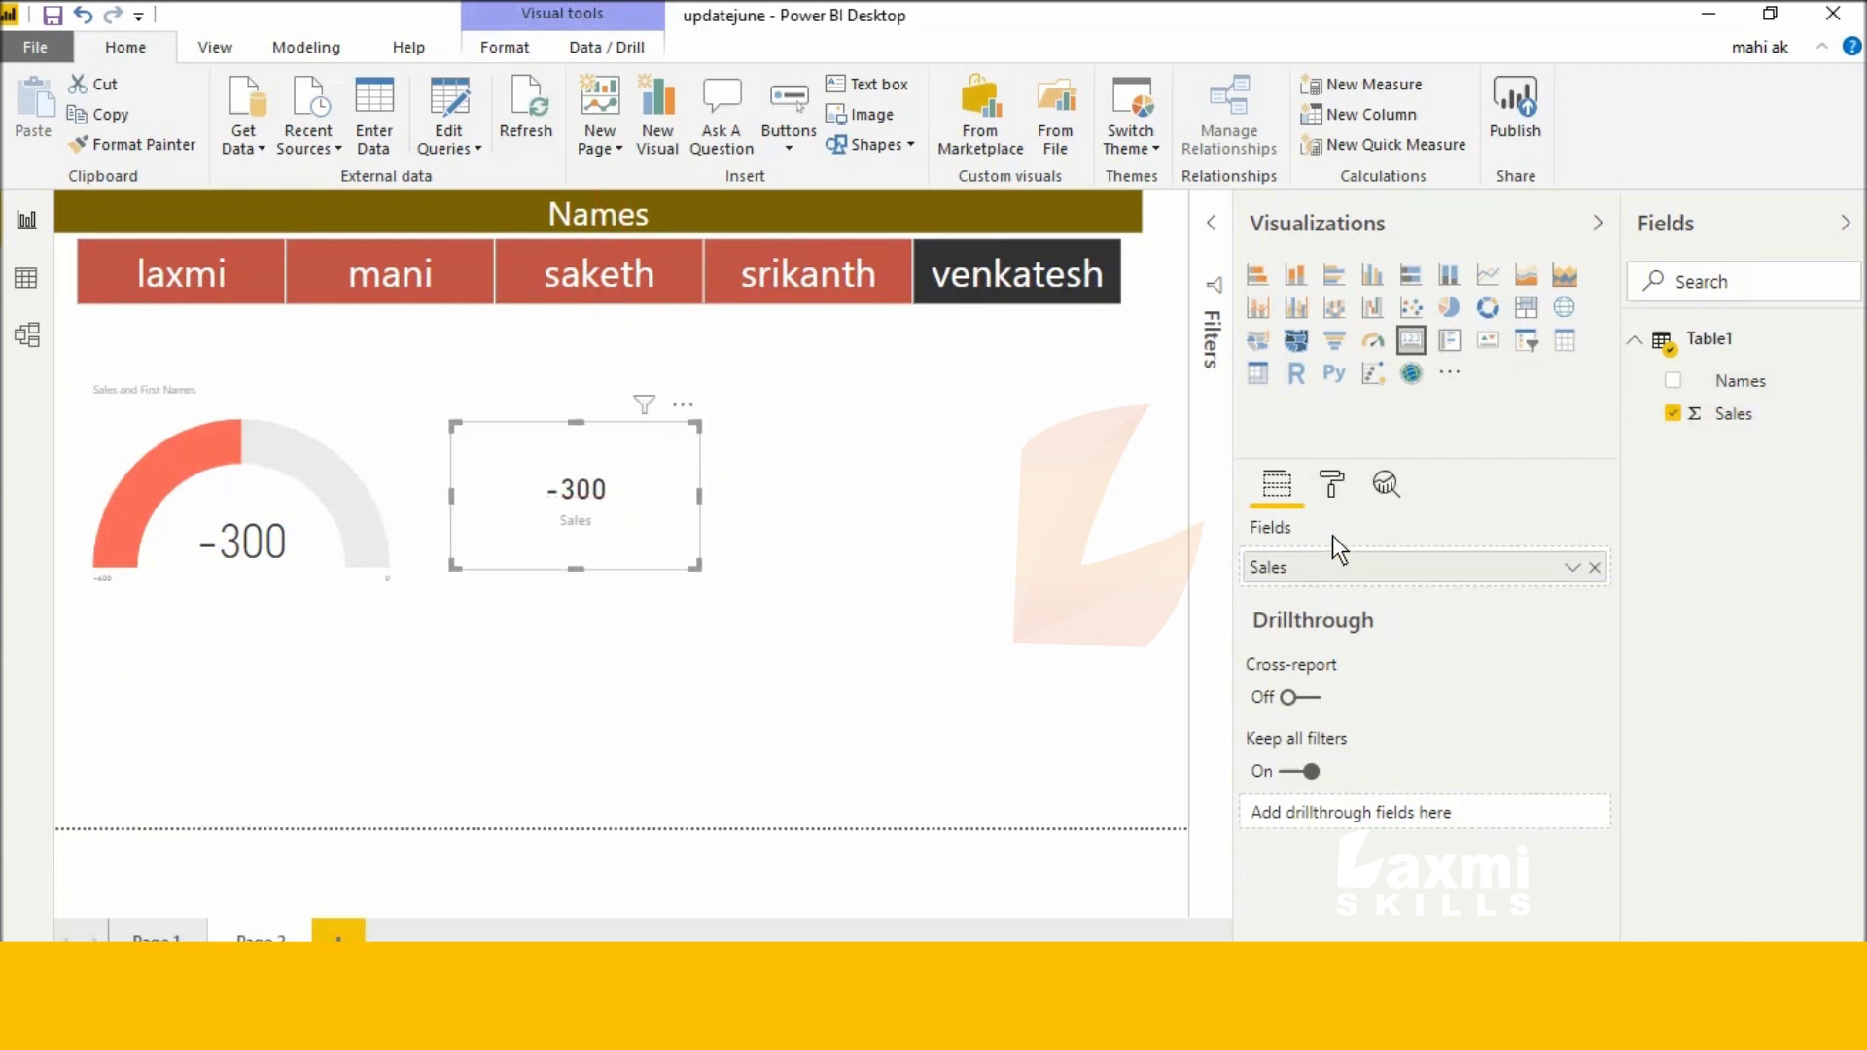
Step: Open conditional formatting for the card's data label color and set the color scale's minimum to 0 and maximum to 500
click(1332, 486)
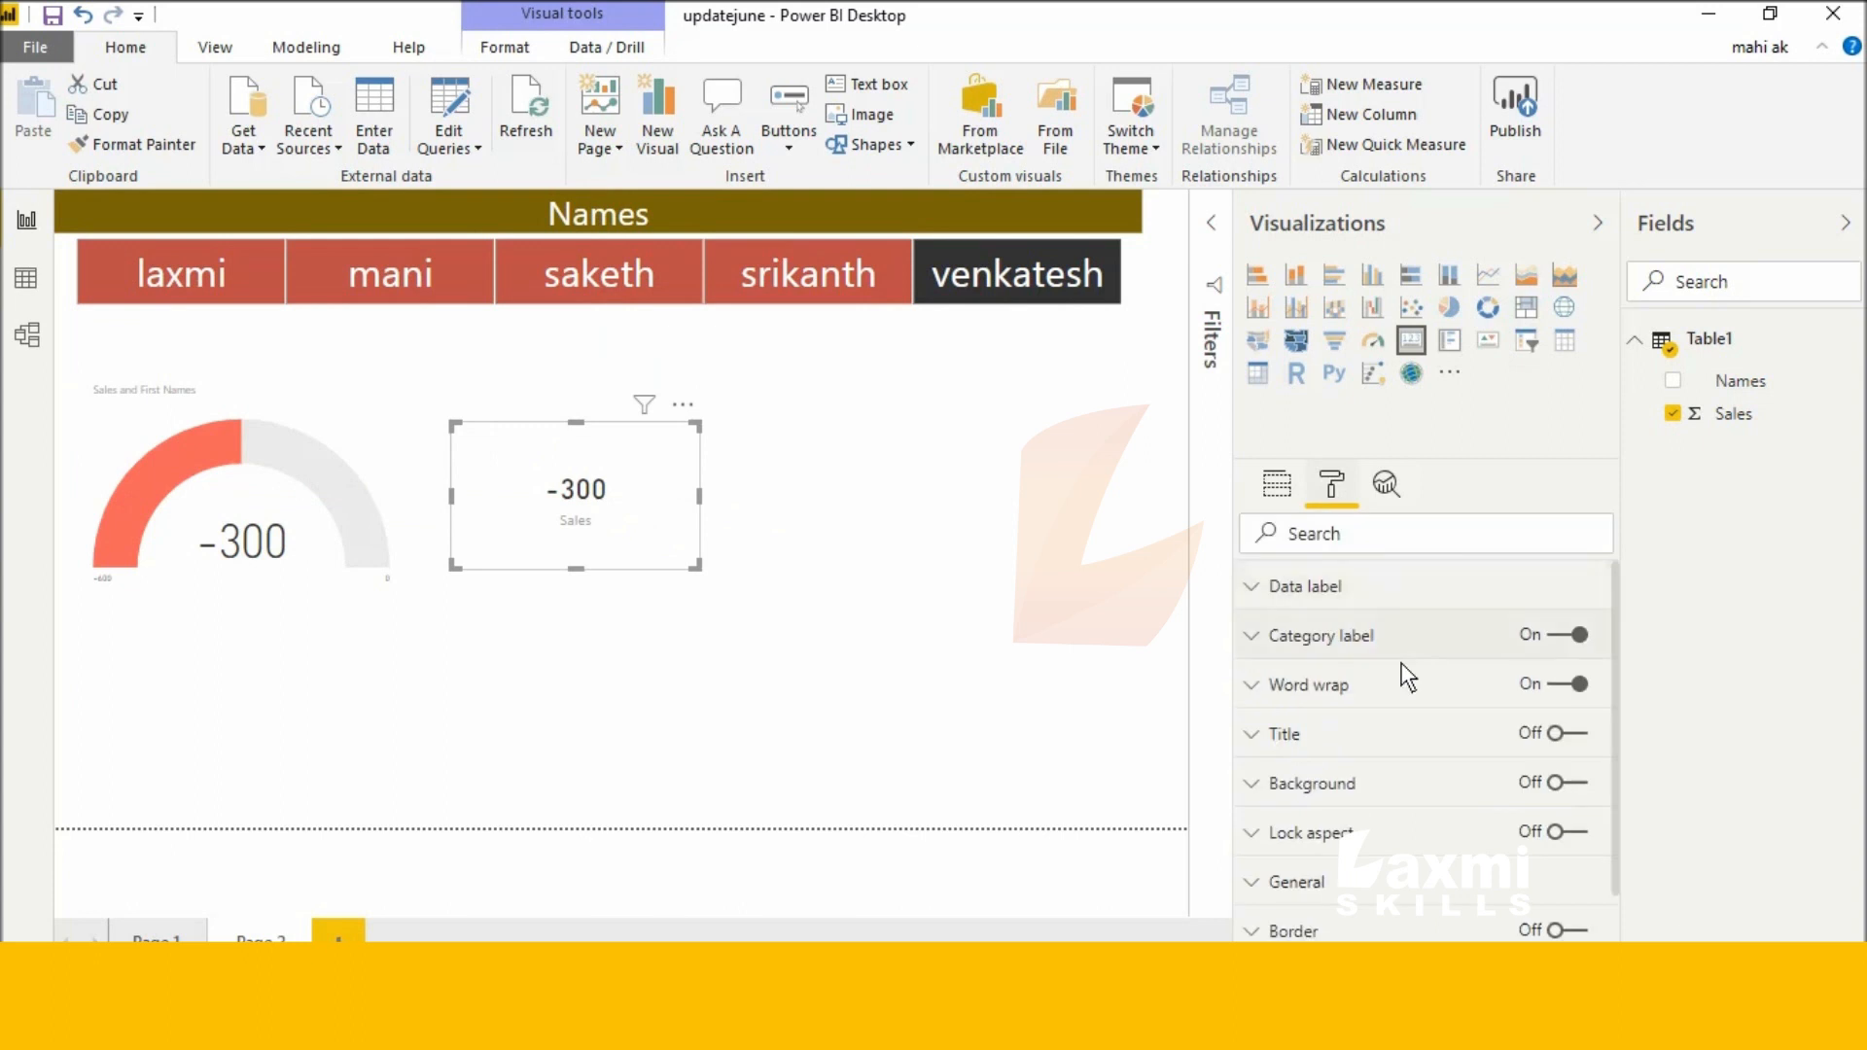
click(1372, 591)
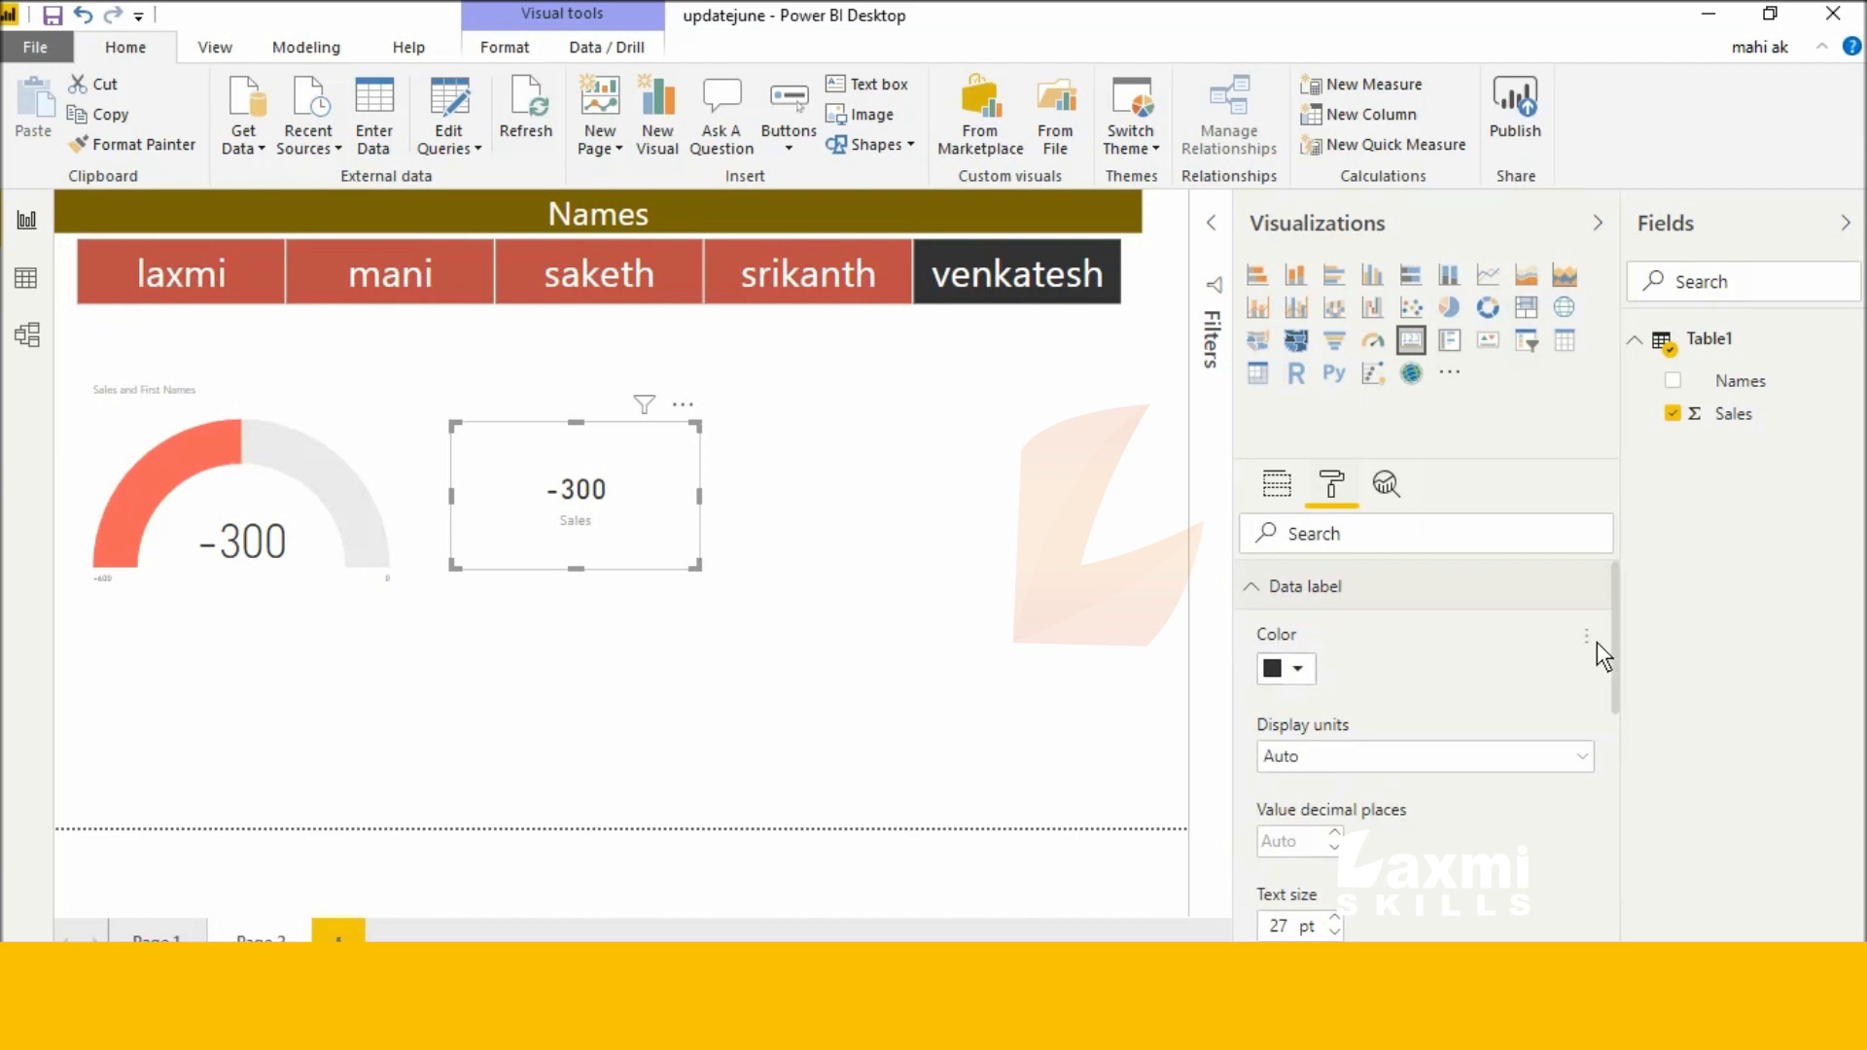
click(1589, 637)
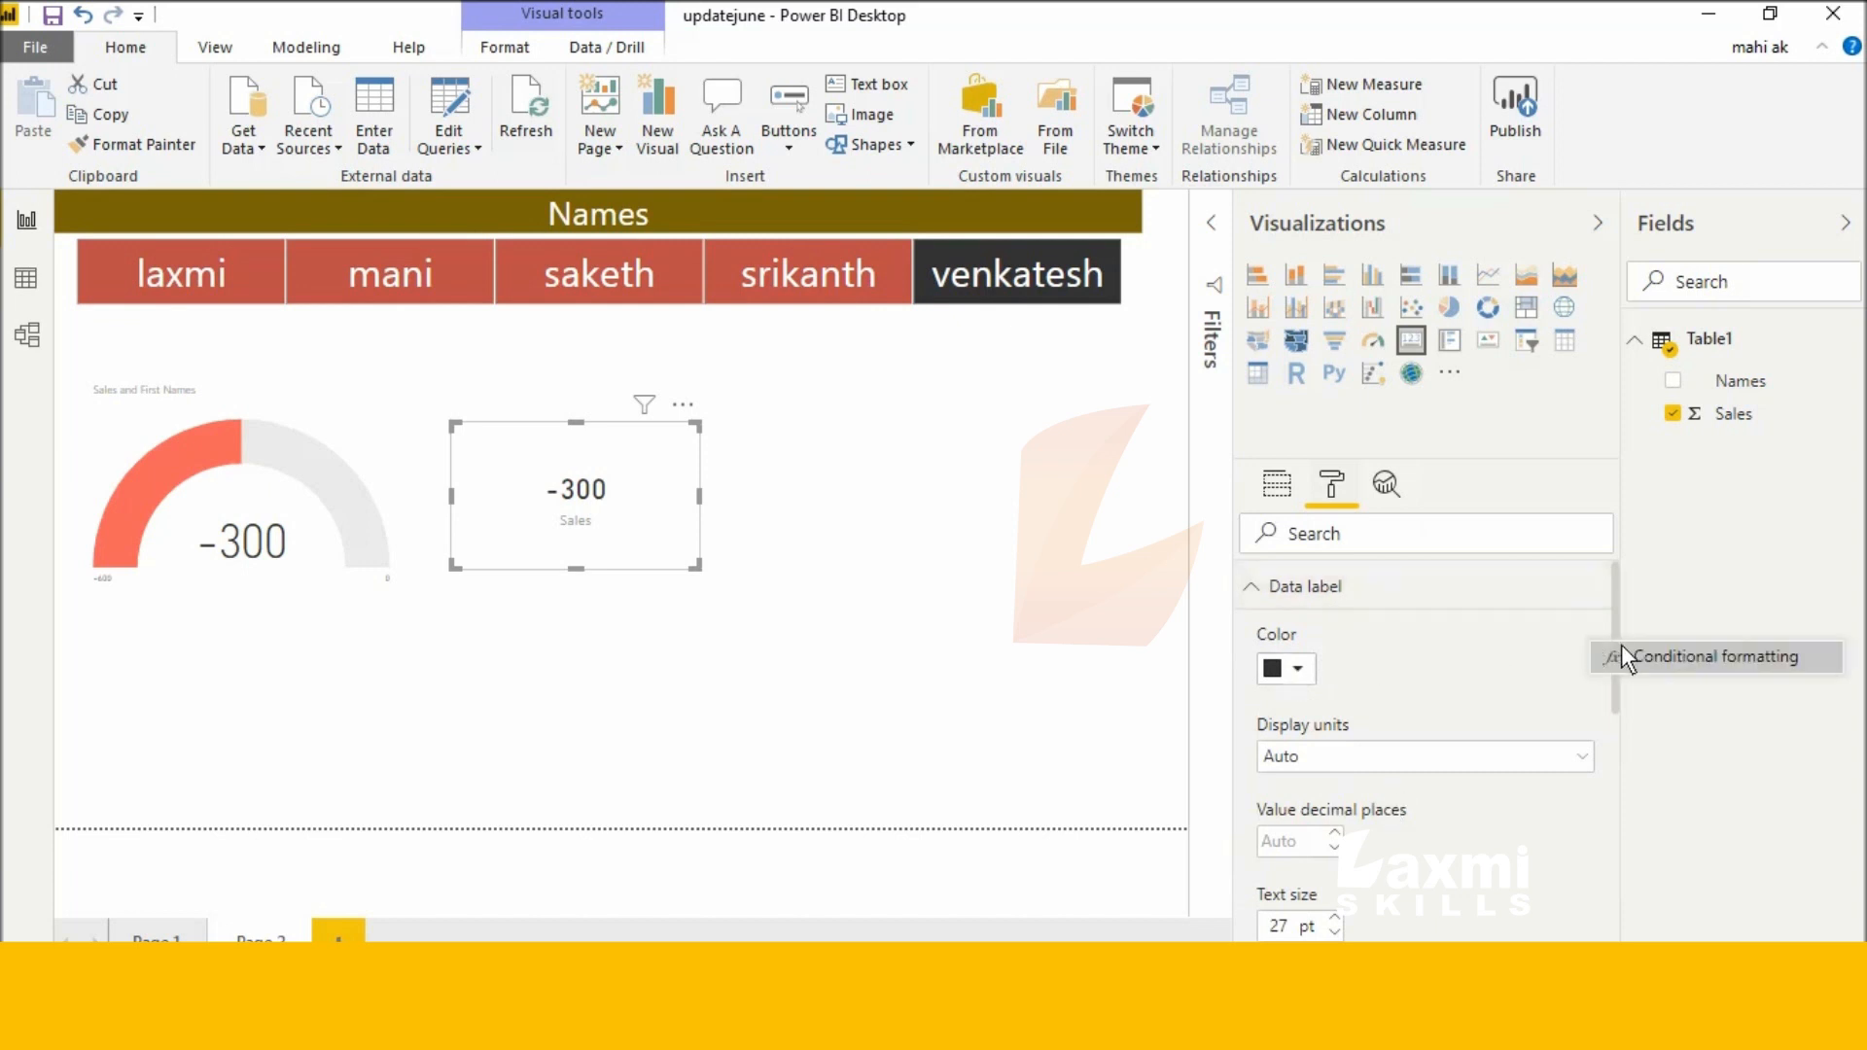
click(1631, 655)
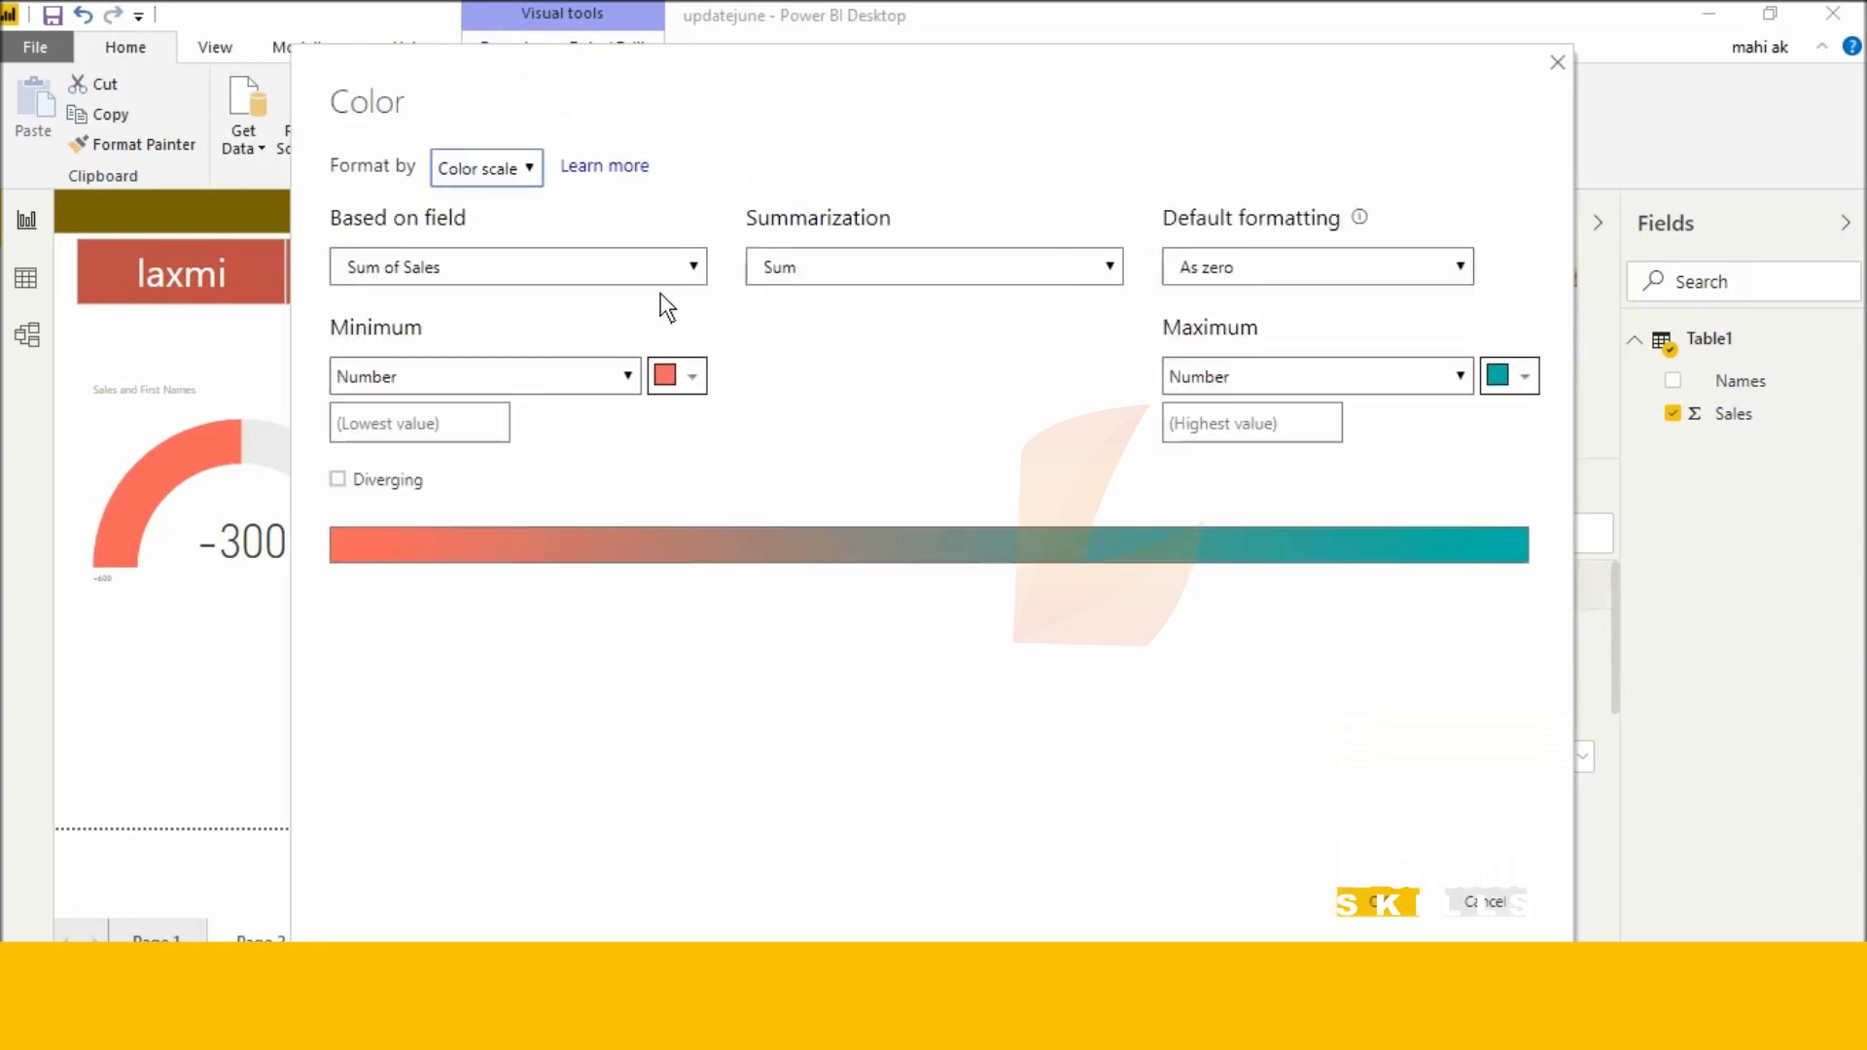
click(476, 438)
text(0)
click(1283, 434)
text(500)
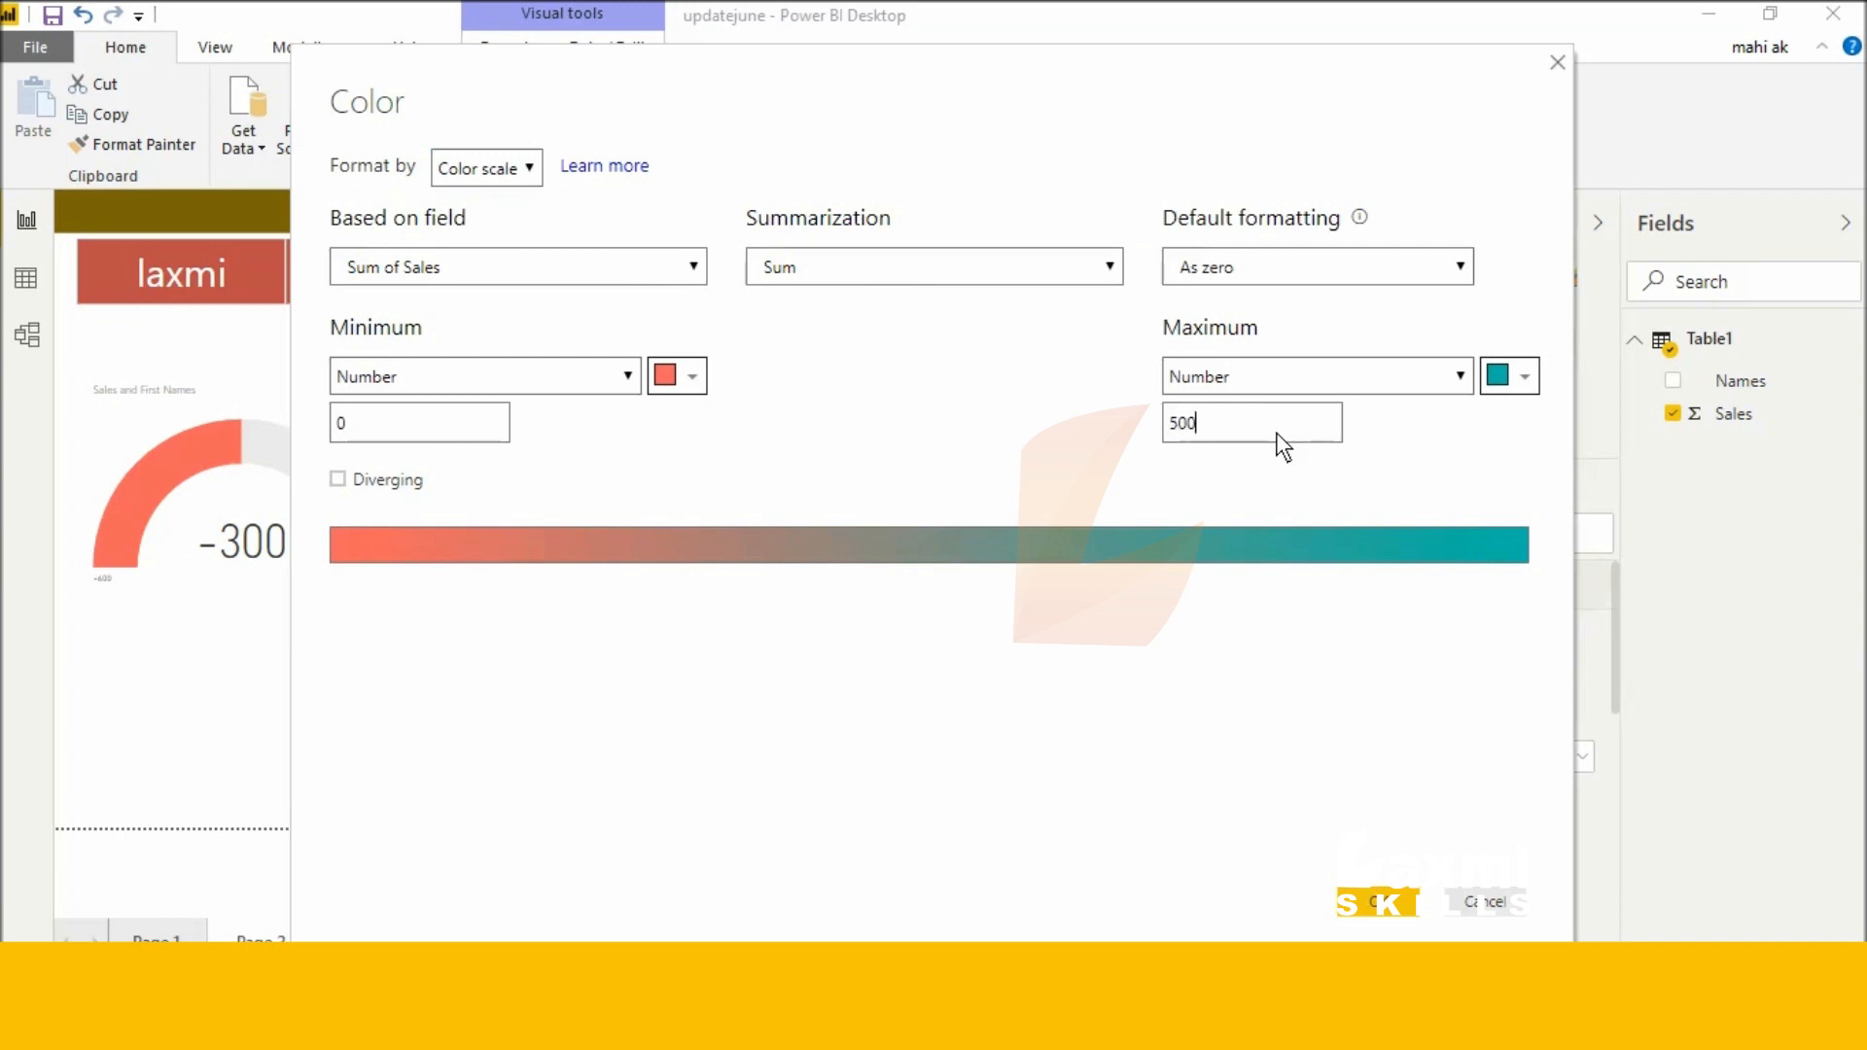
Step: Set the data label scale's maximum color to green, apply it, and shift the card slightly down
click(1503, 377)
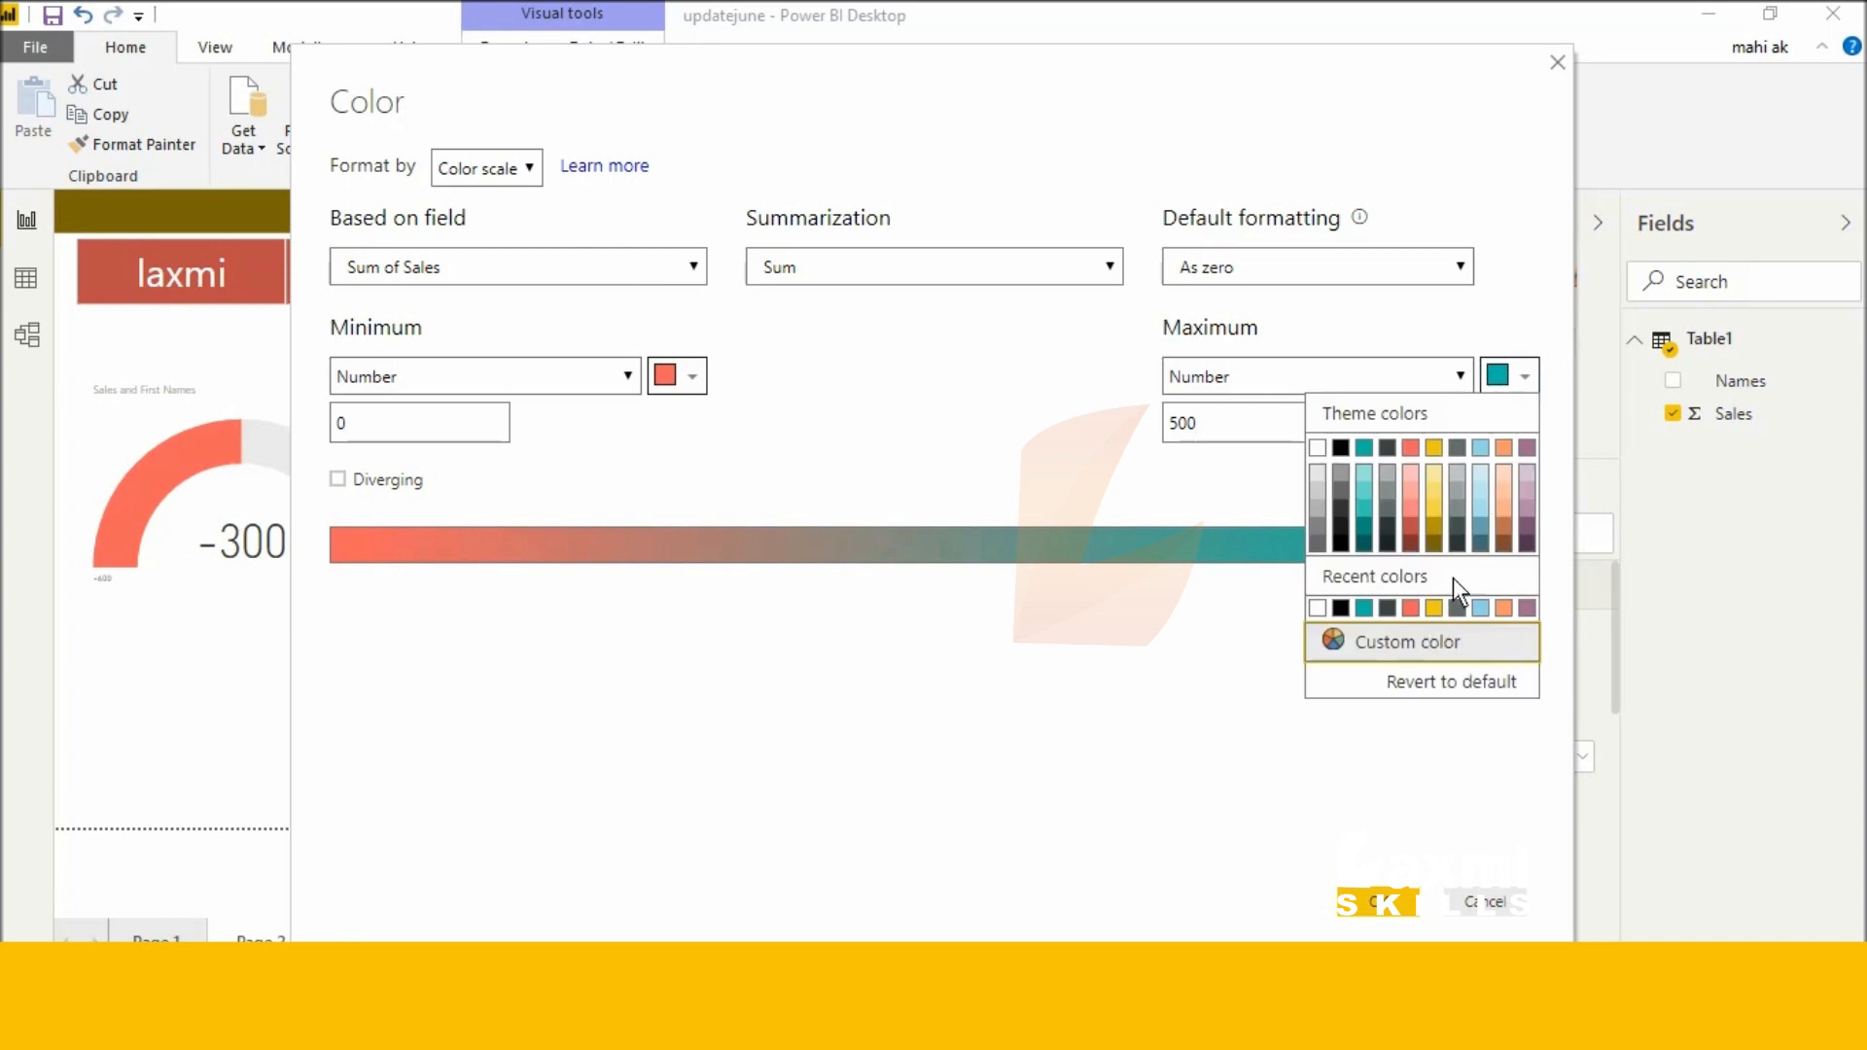
click(1420, 645)
click(1482, 415)
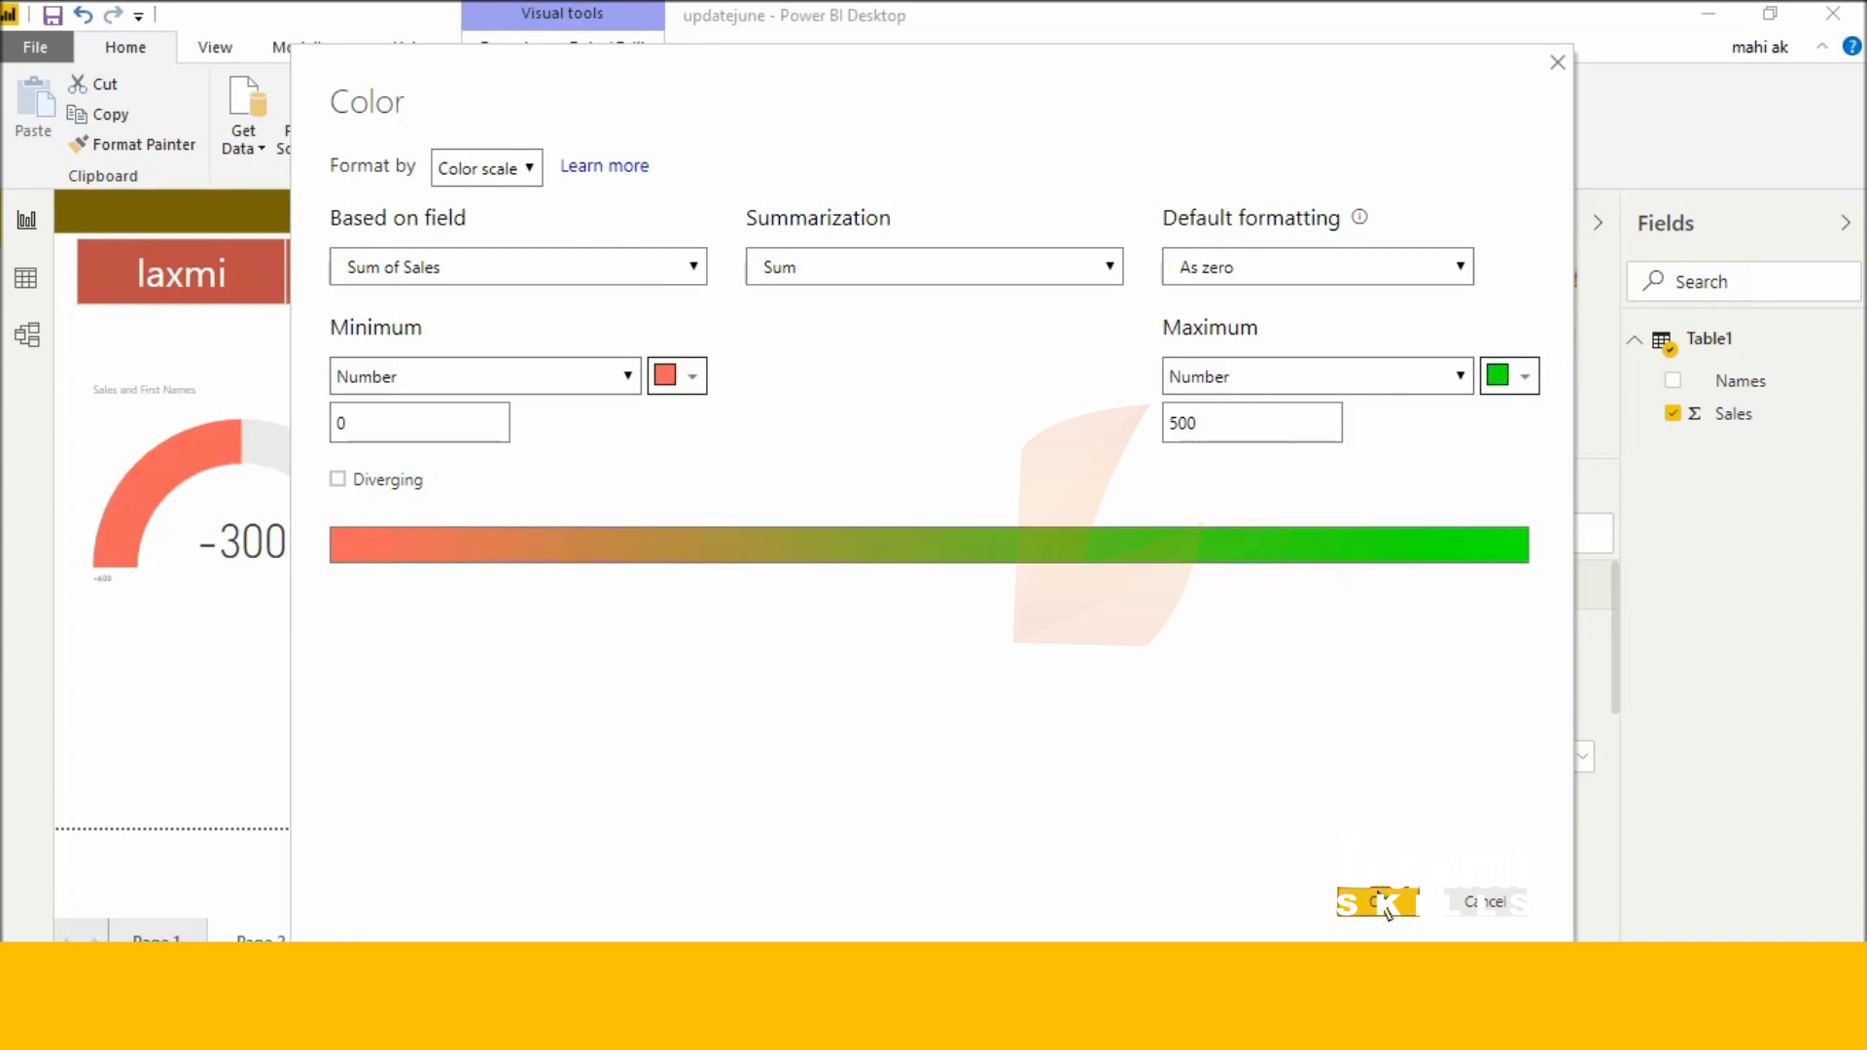
click(1383, 900)
drag(661, 546, 652, 543)
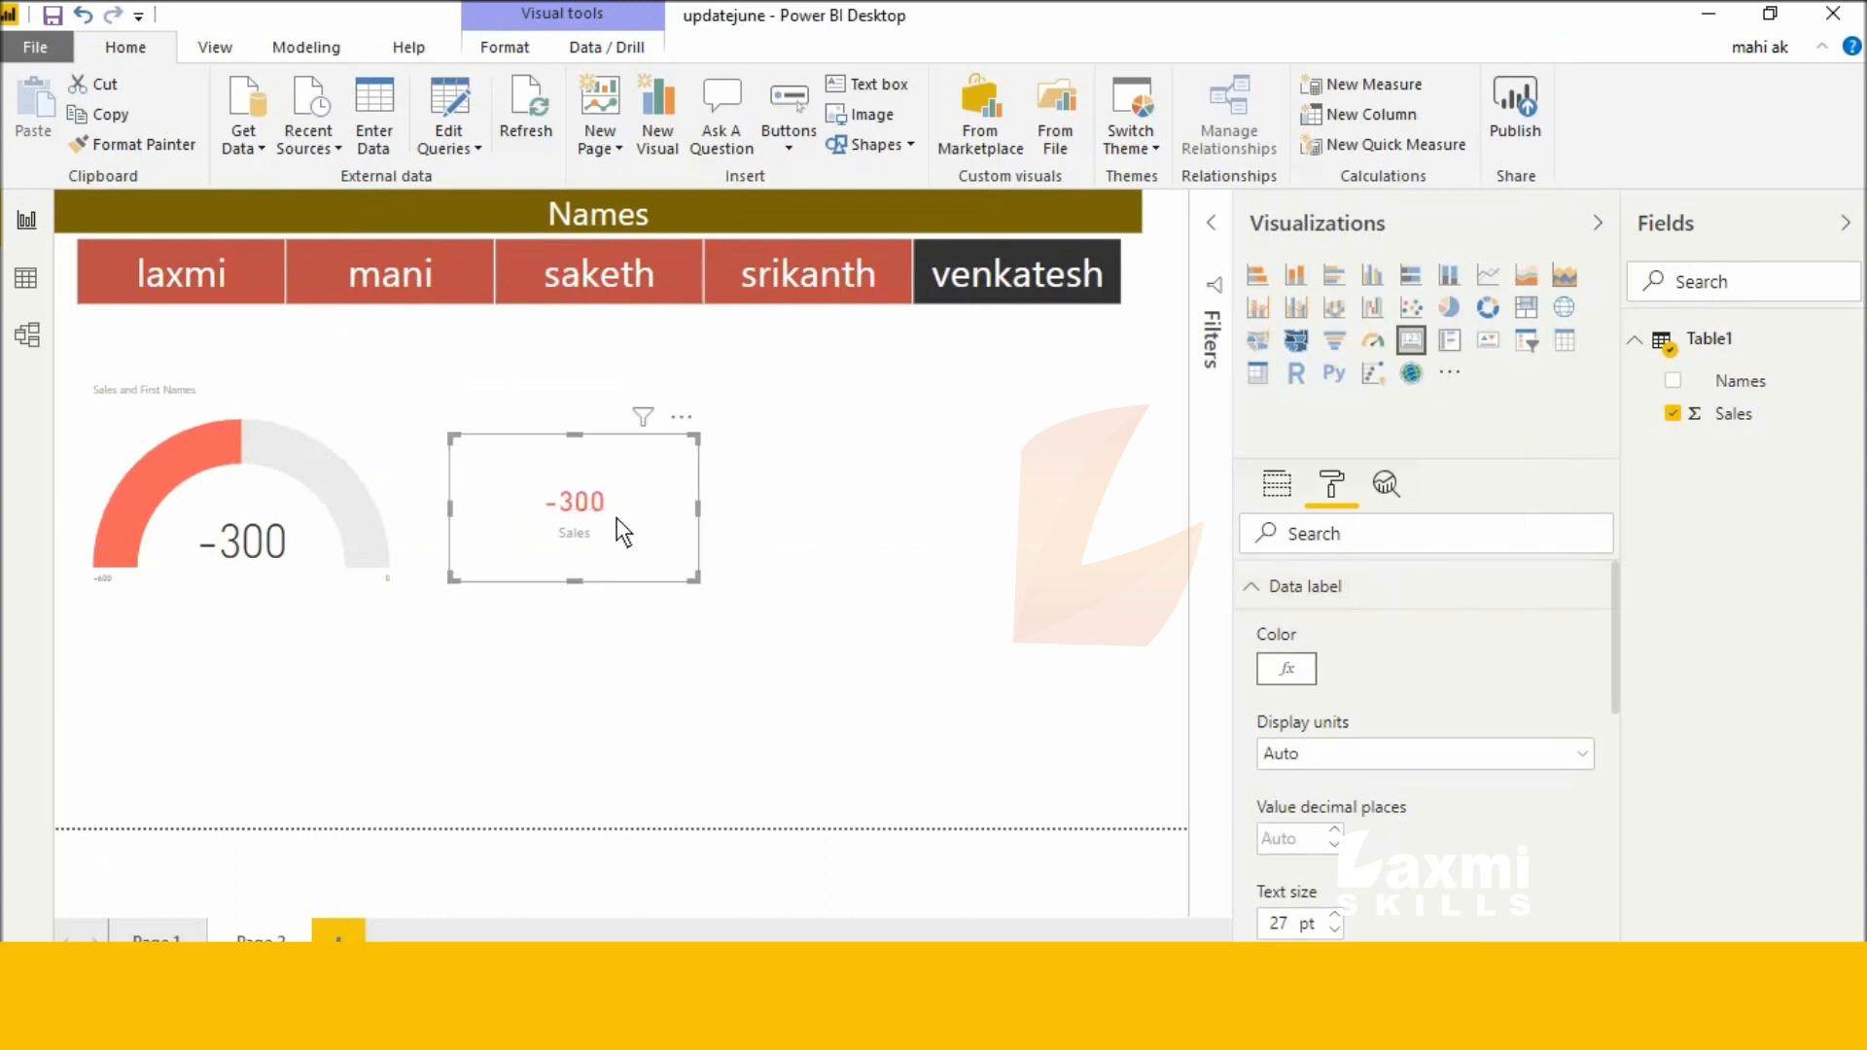
Step: Filter the report by several slicer names in turn and clear the selection, checking the gauge and card colors
click(780, 283)
click(630, 278)
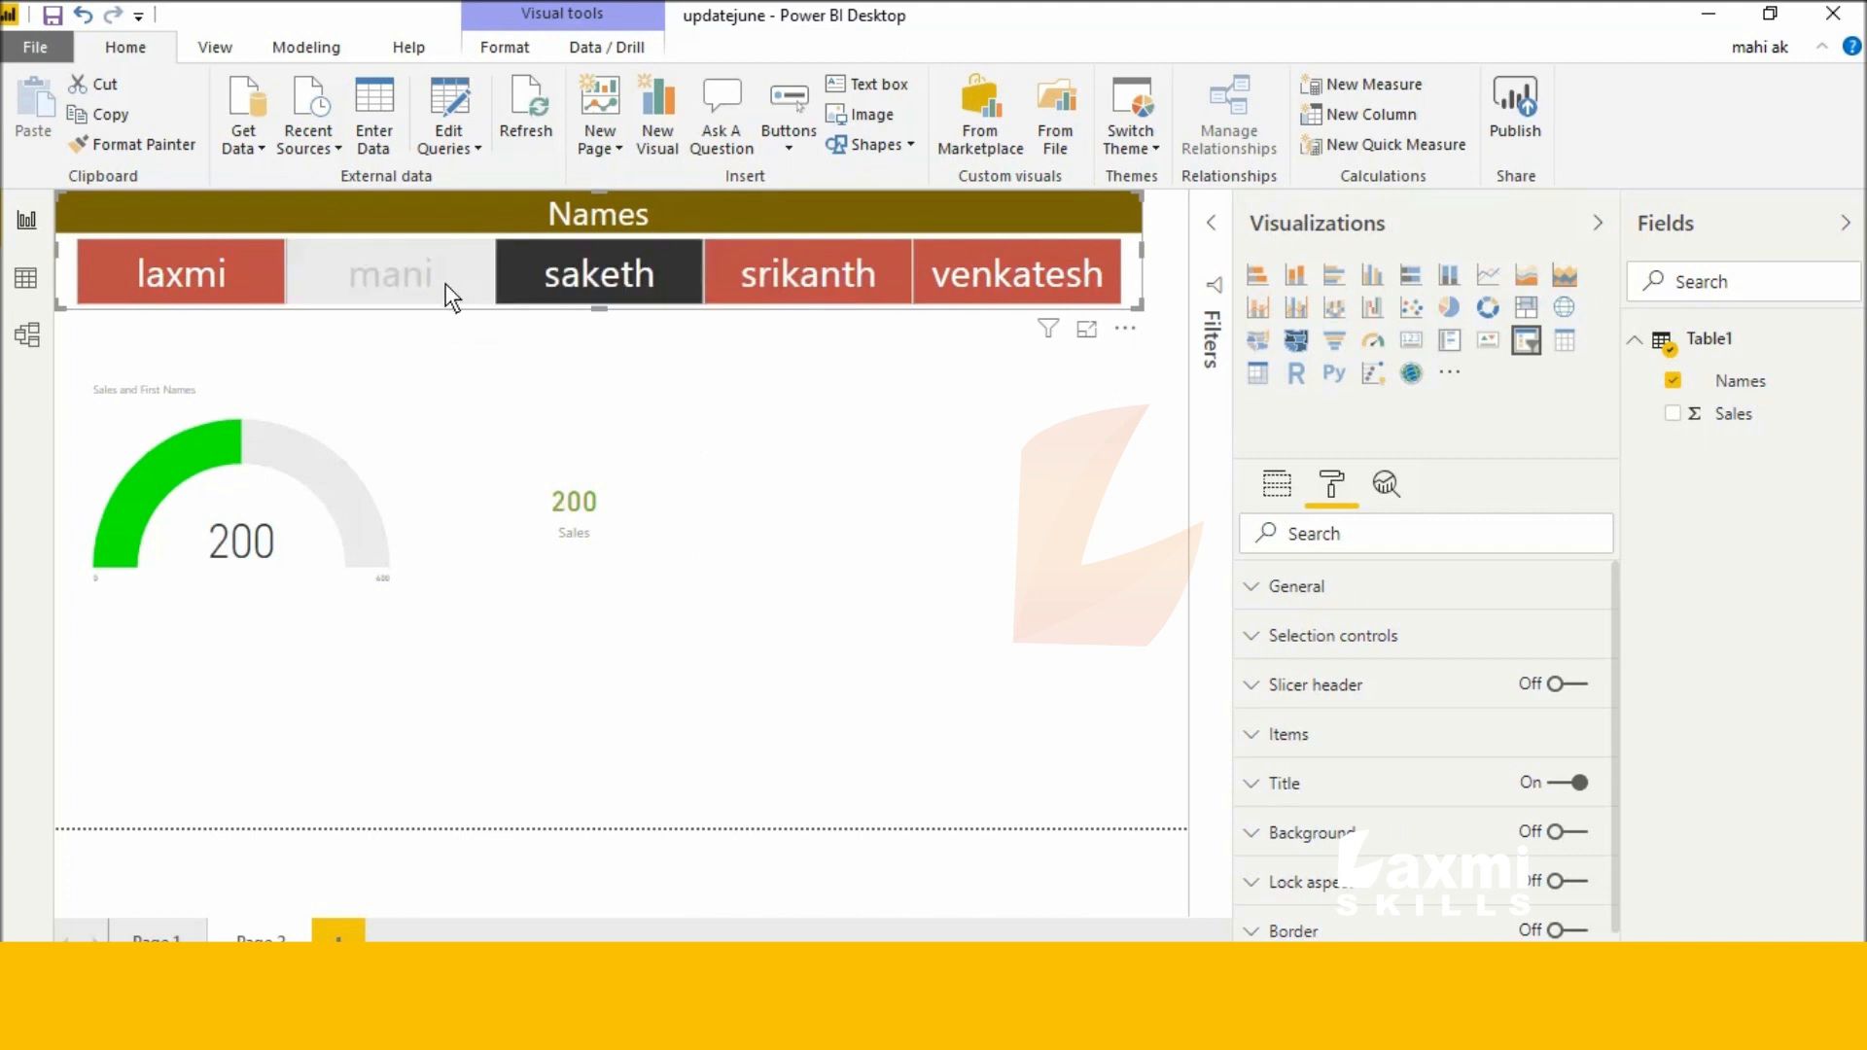
click(340, 281)
click(242, 266)
click(971, 289)
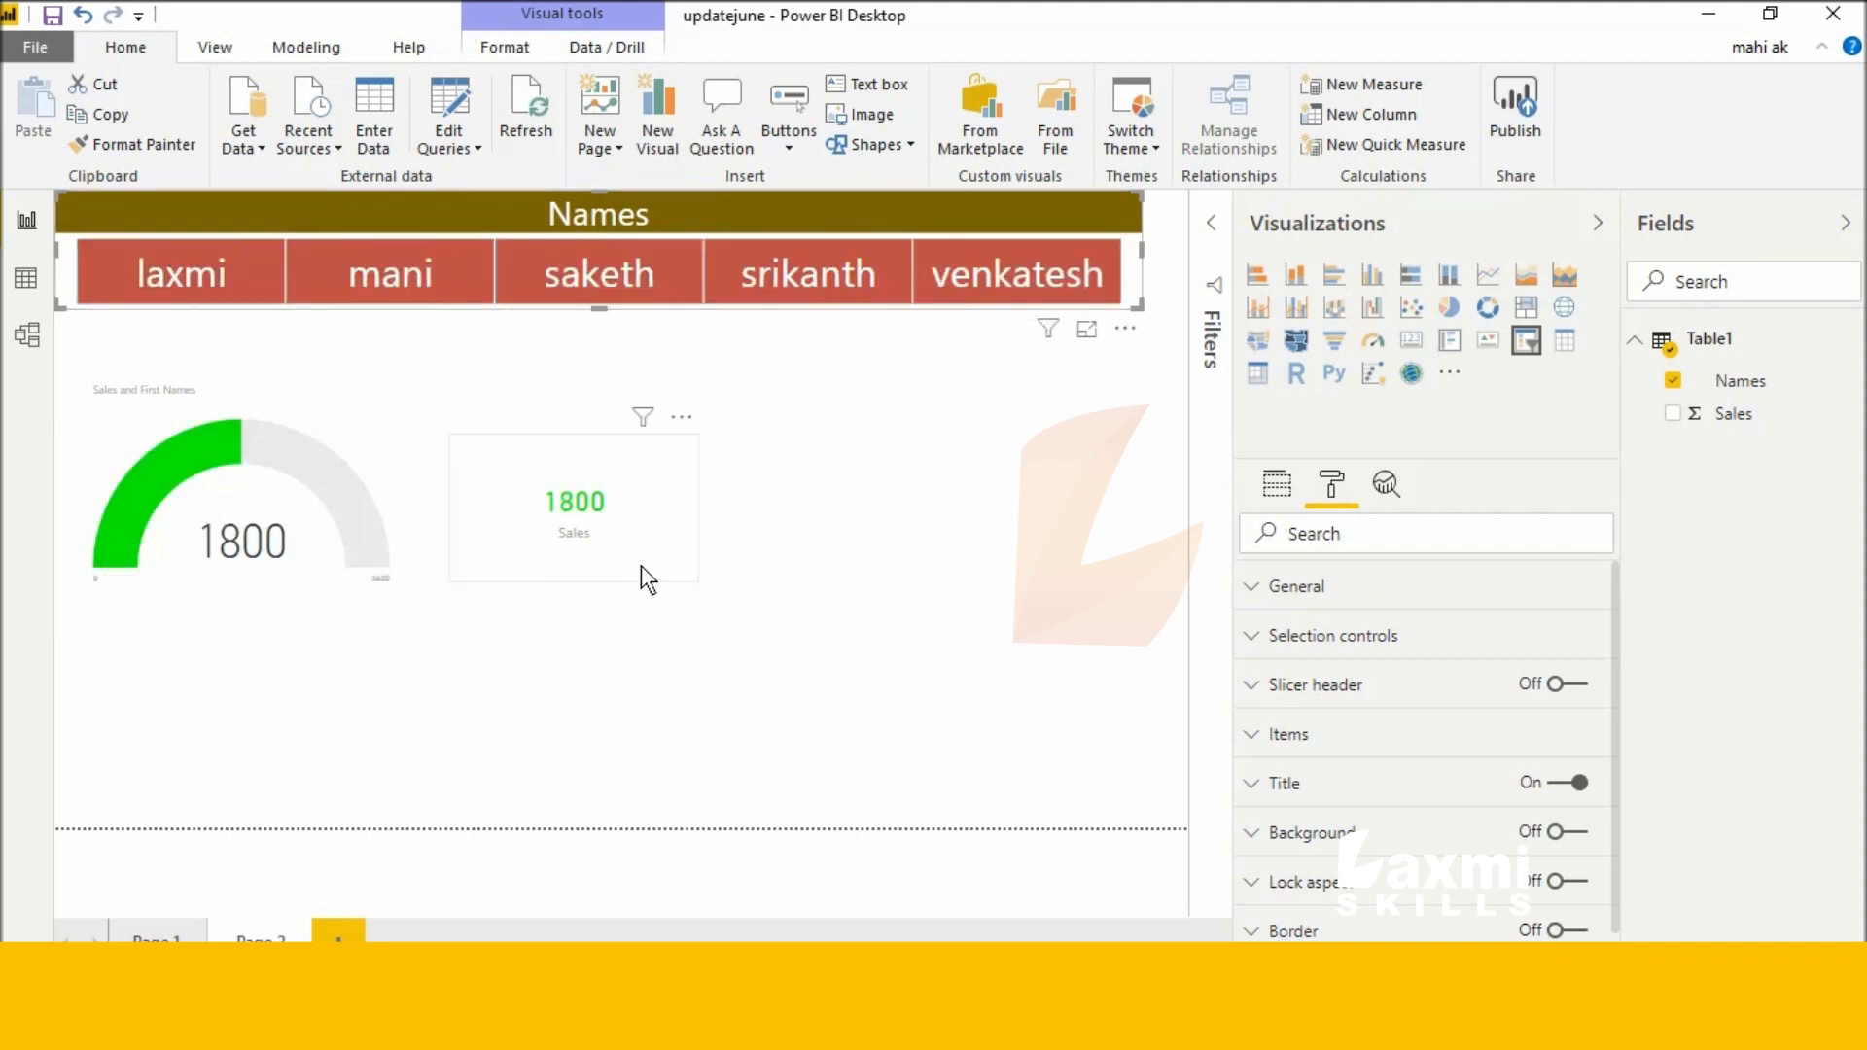
Step: Adjust the Sales card's data label text size and resize the card's frame to fit beside the gauge
drag(628, 521, 607, 449)
drag(673, 507, 664, 550)
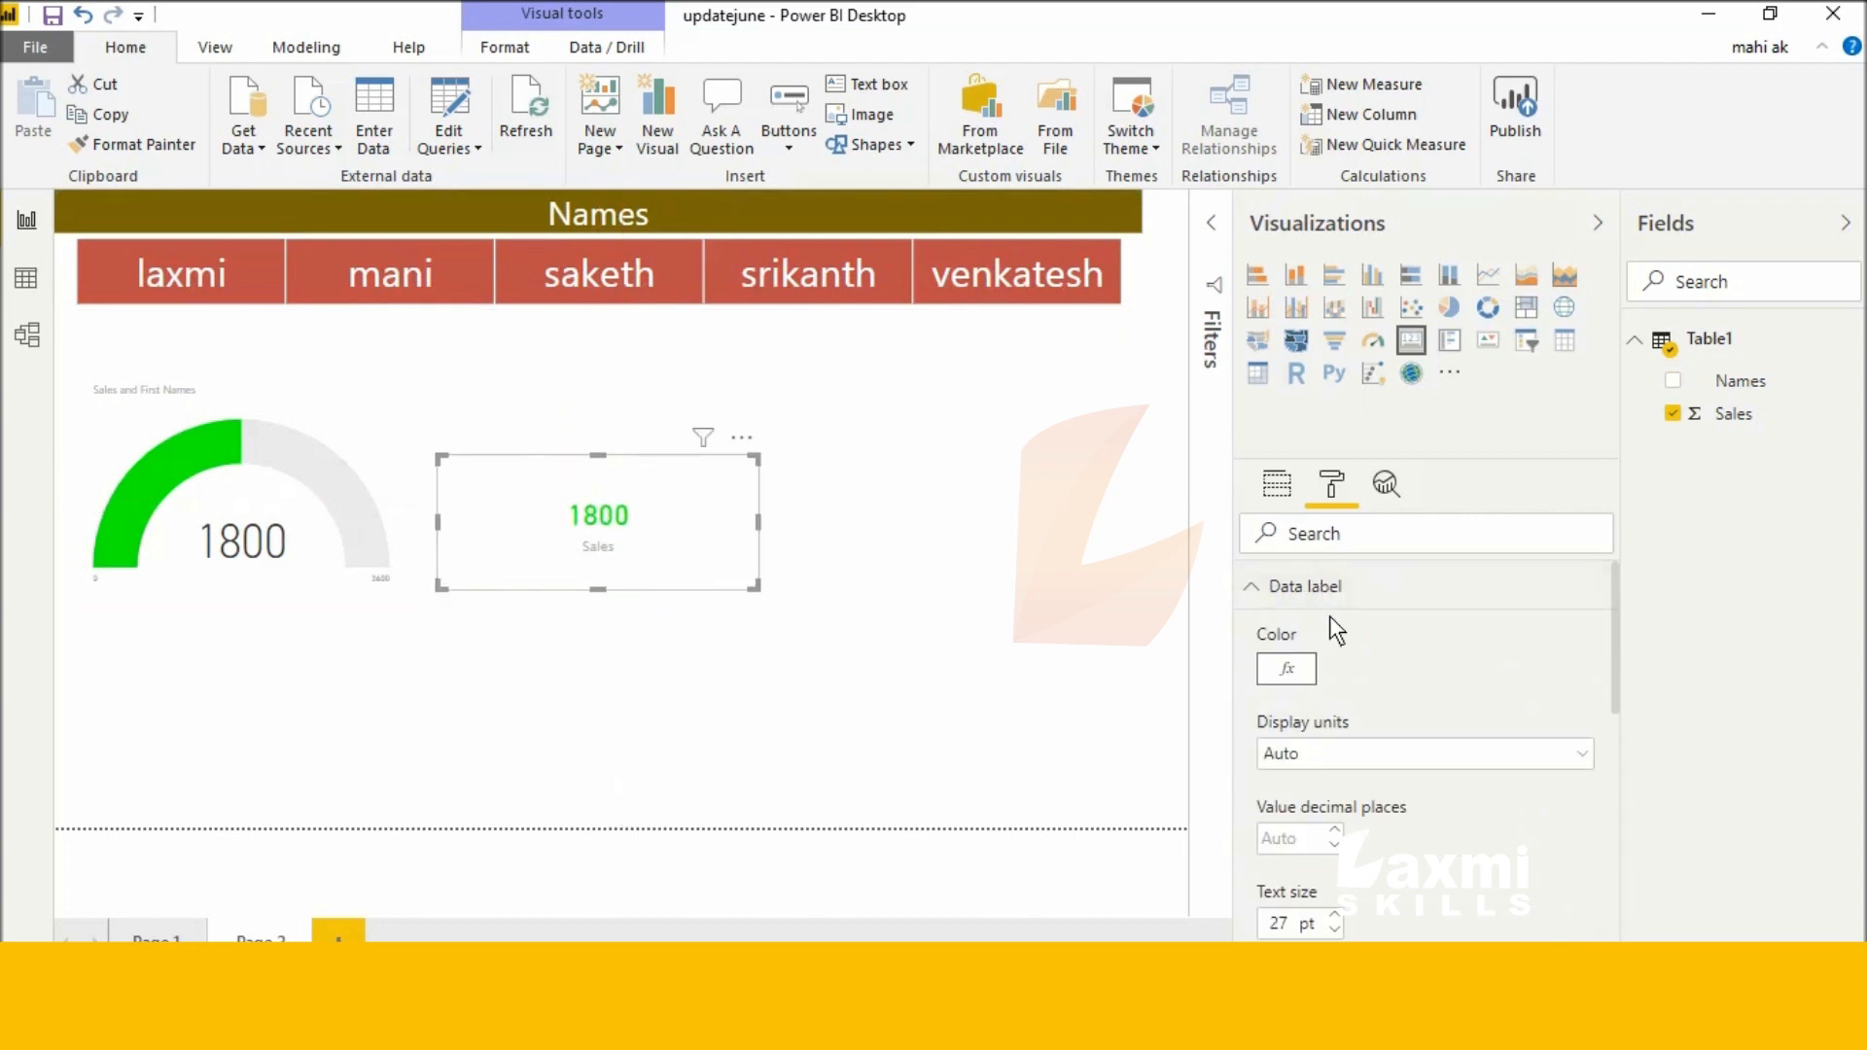
scroll(1347, 698, down, 3)
click(1334, 780)
click(1334, 780)
click(1334, 780)
click(1334, 780)
click(1334, 792)
click(1334, 793)
click(1335, 792)
click(1334, 793)
click(1334, 792)
click(1334, 792)
drag(755, 577, 618, 531)
click(797, 526)
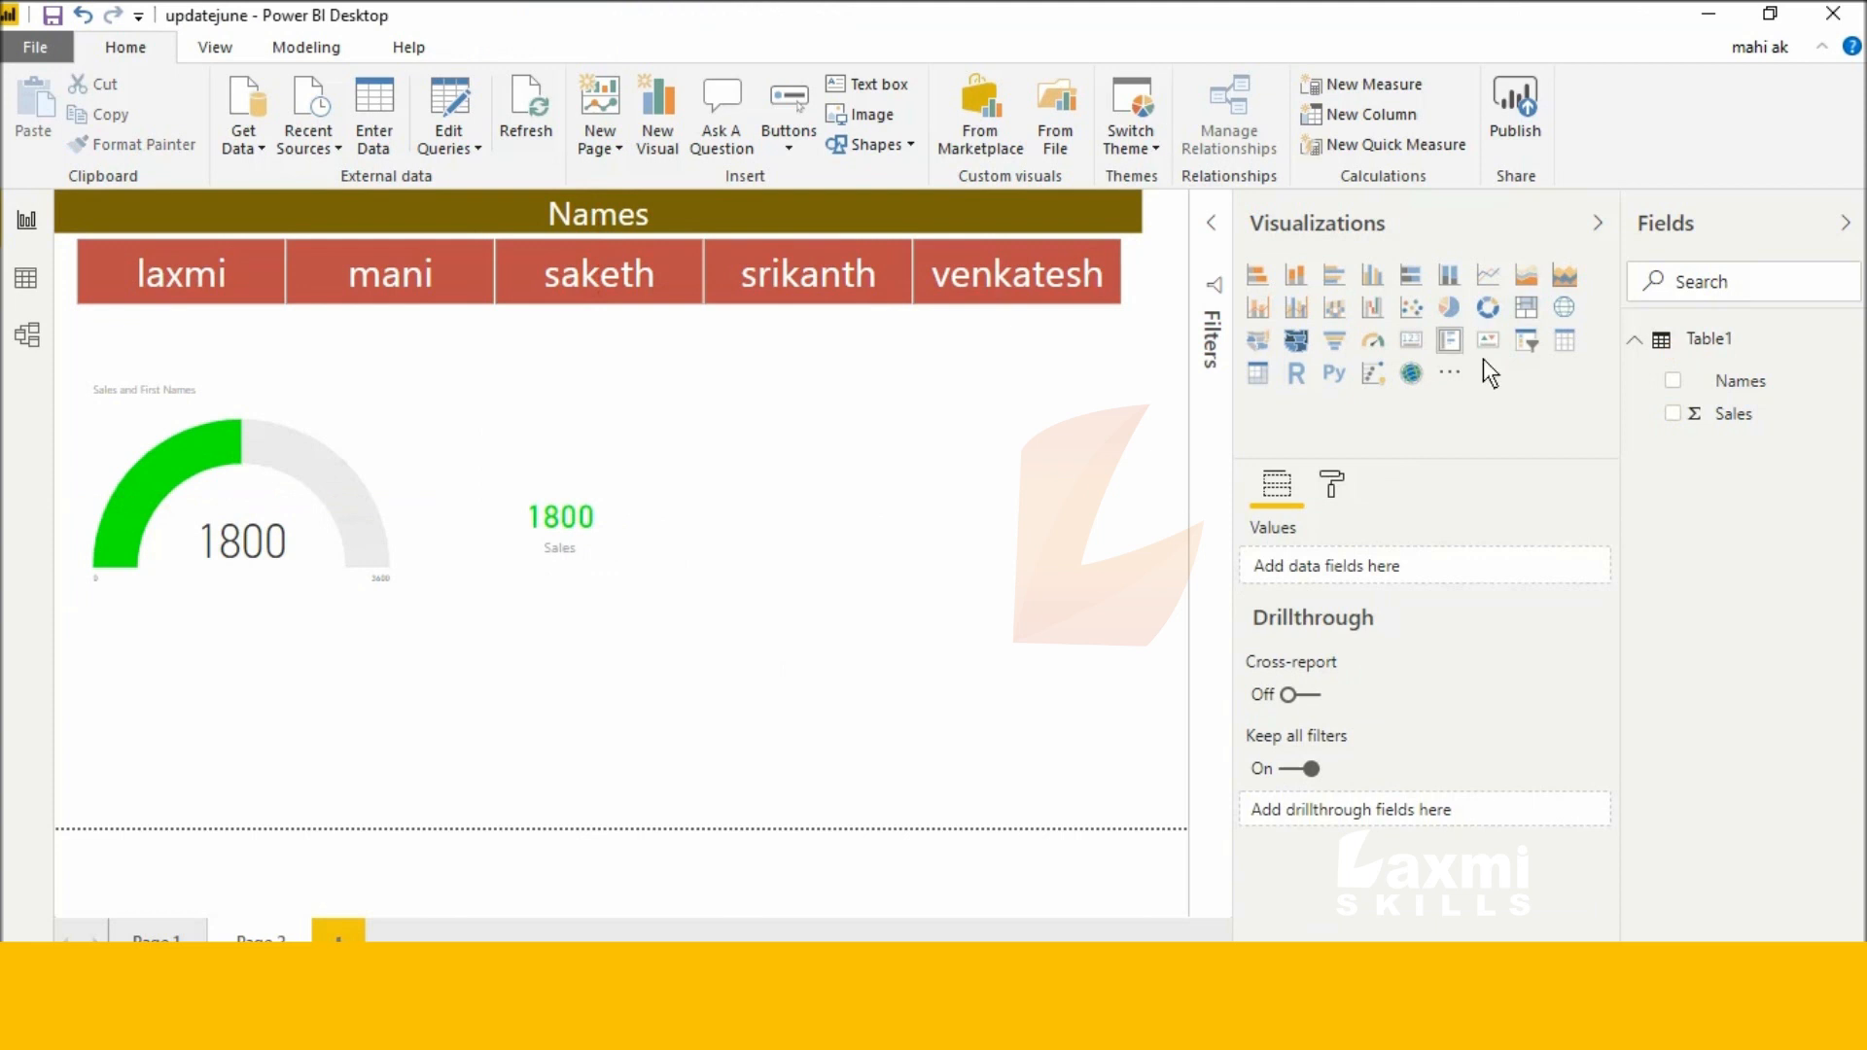
Step: Add a multi-row card with Names and Sales beside the Sales card and resize it to show all rows
click(1448, 340)
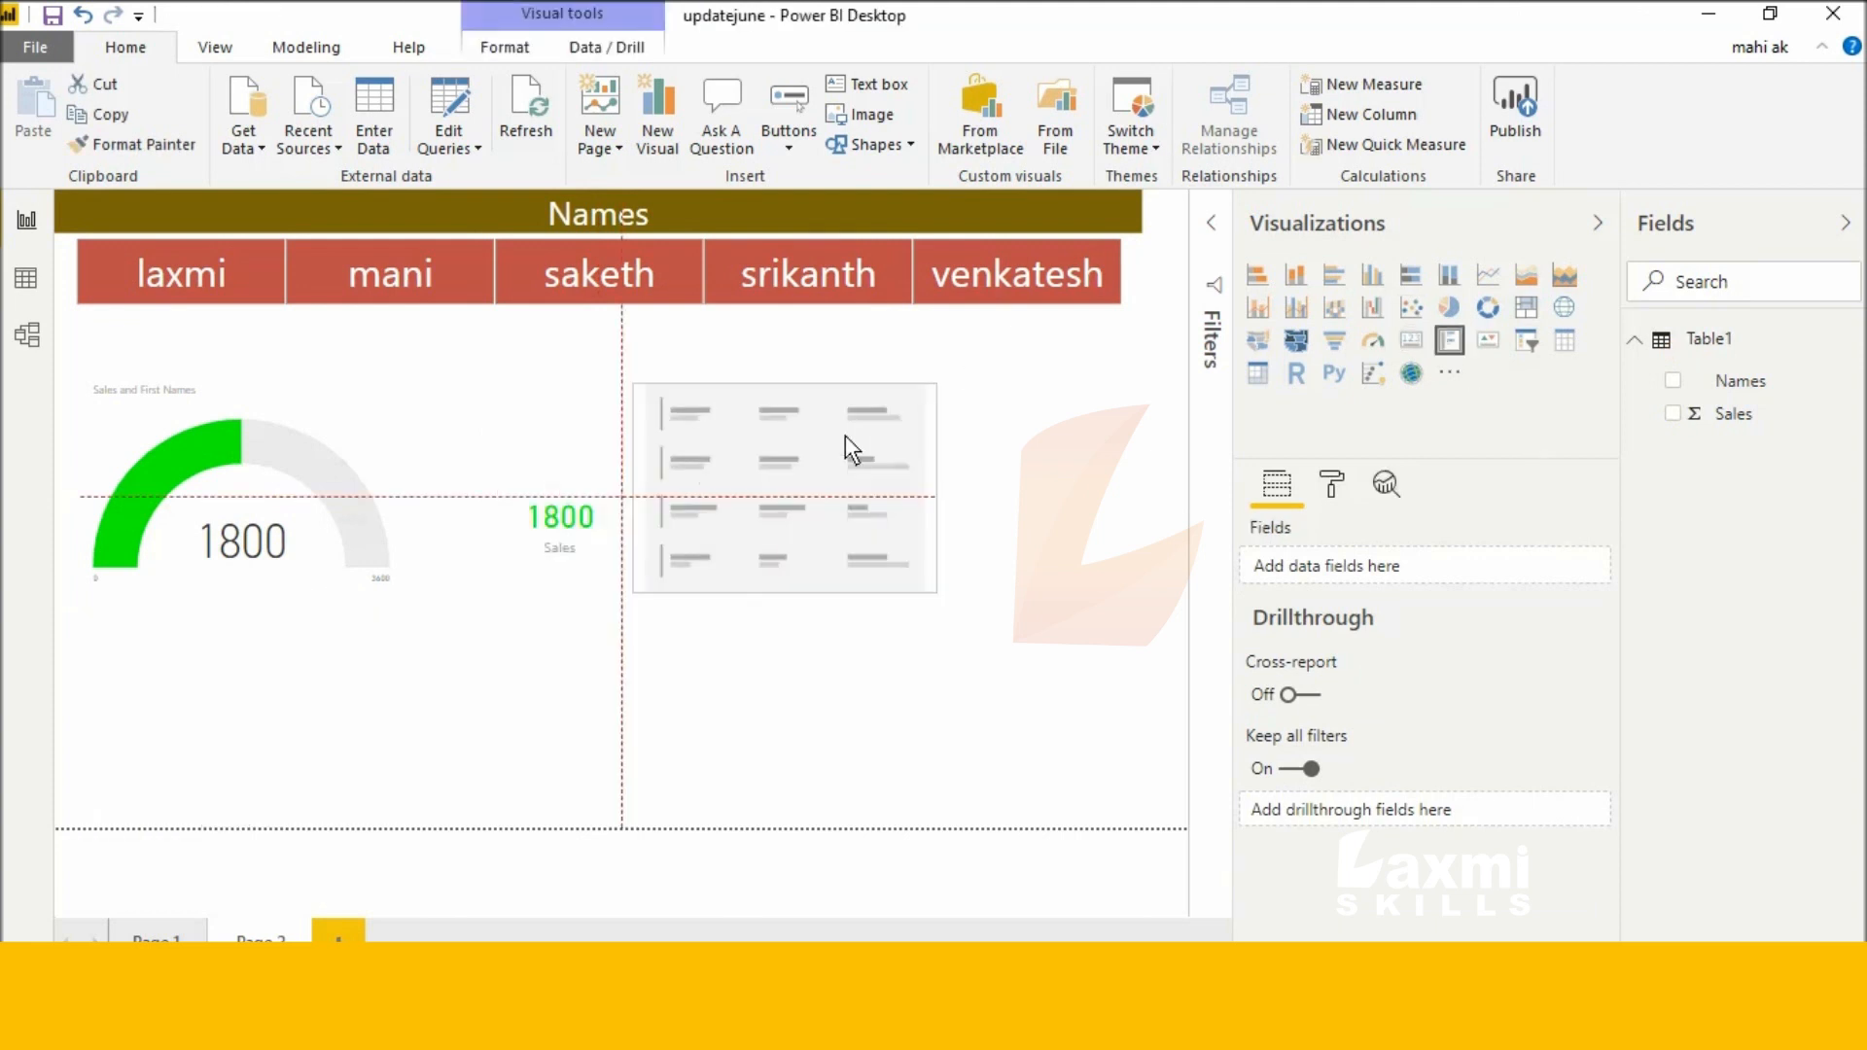
click(1674, 381)
click(1673, 413)
drag(971, 574, 905, 716)
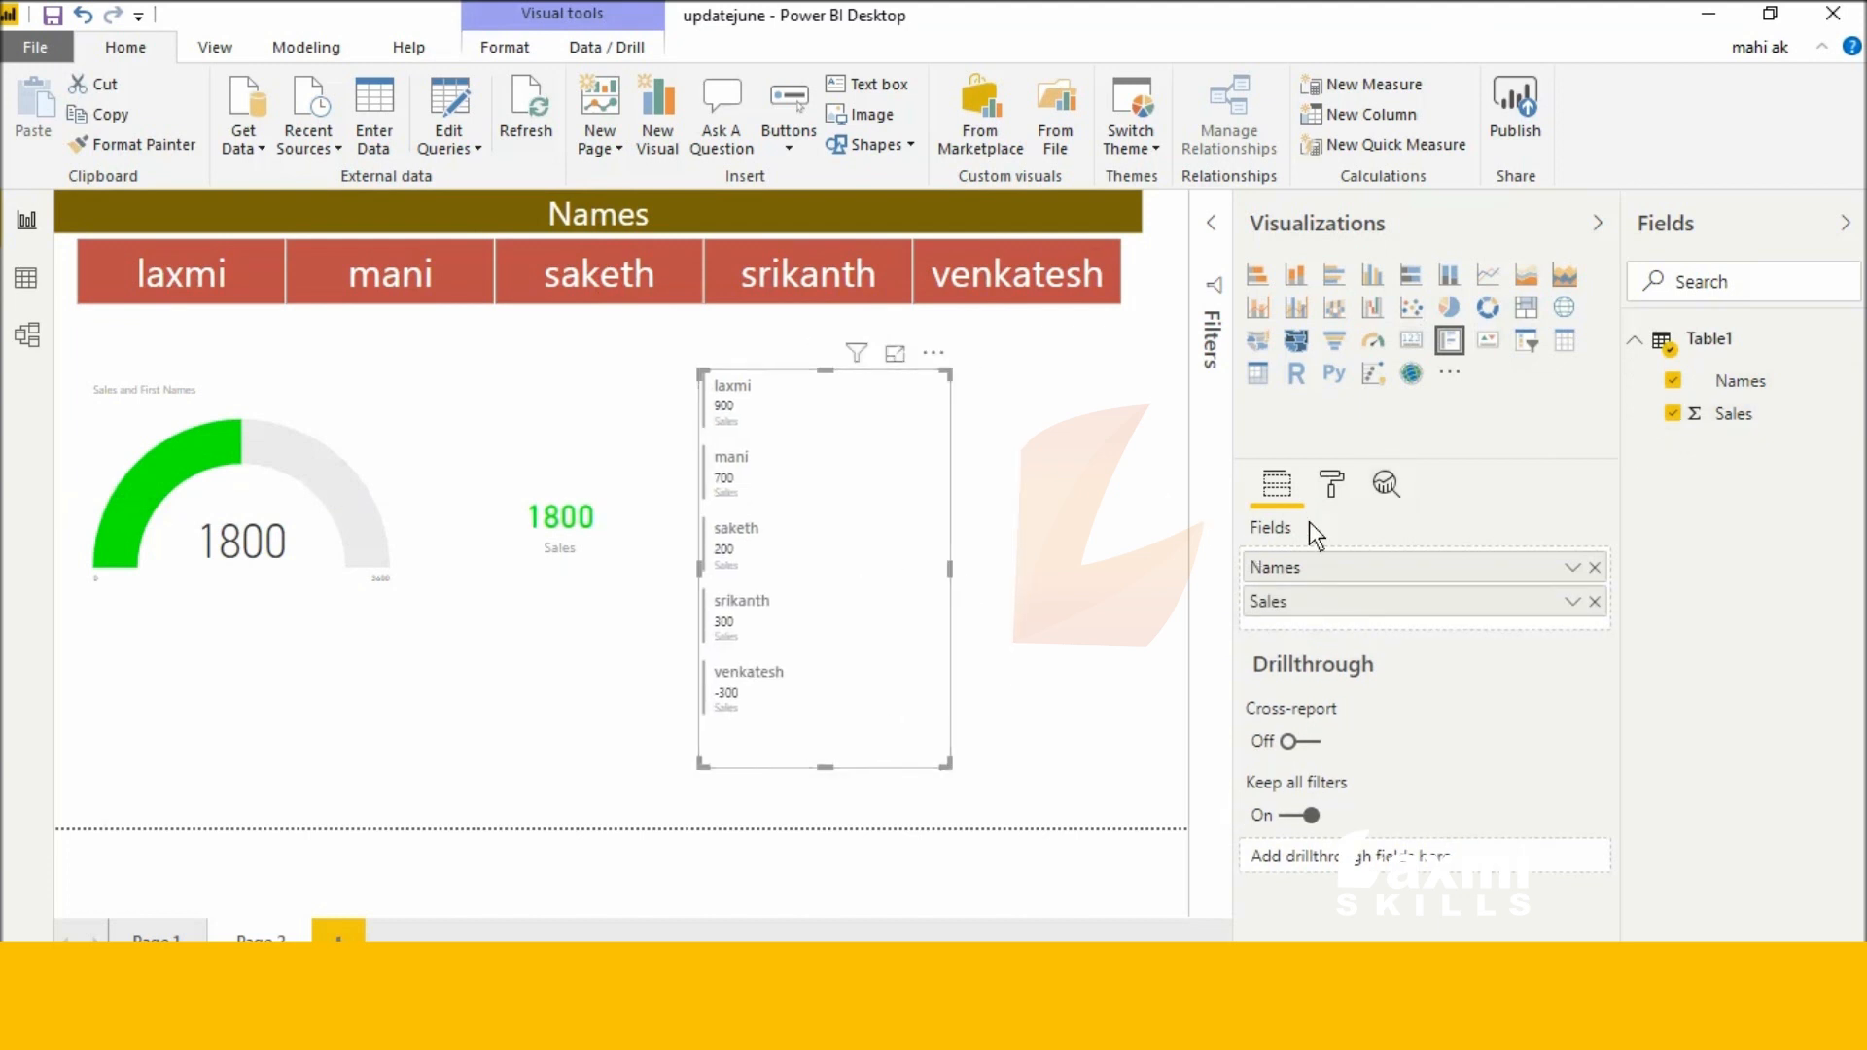
Step: Turn on the multi-row card's background and open conditional formatting for its background color
click(1338, 504)
scroll(1427, 807, down, 3)
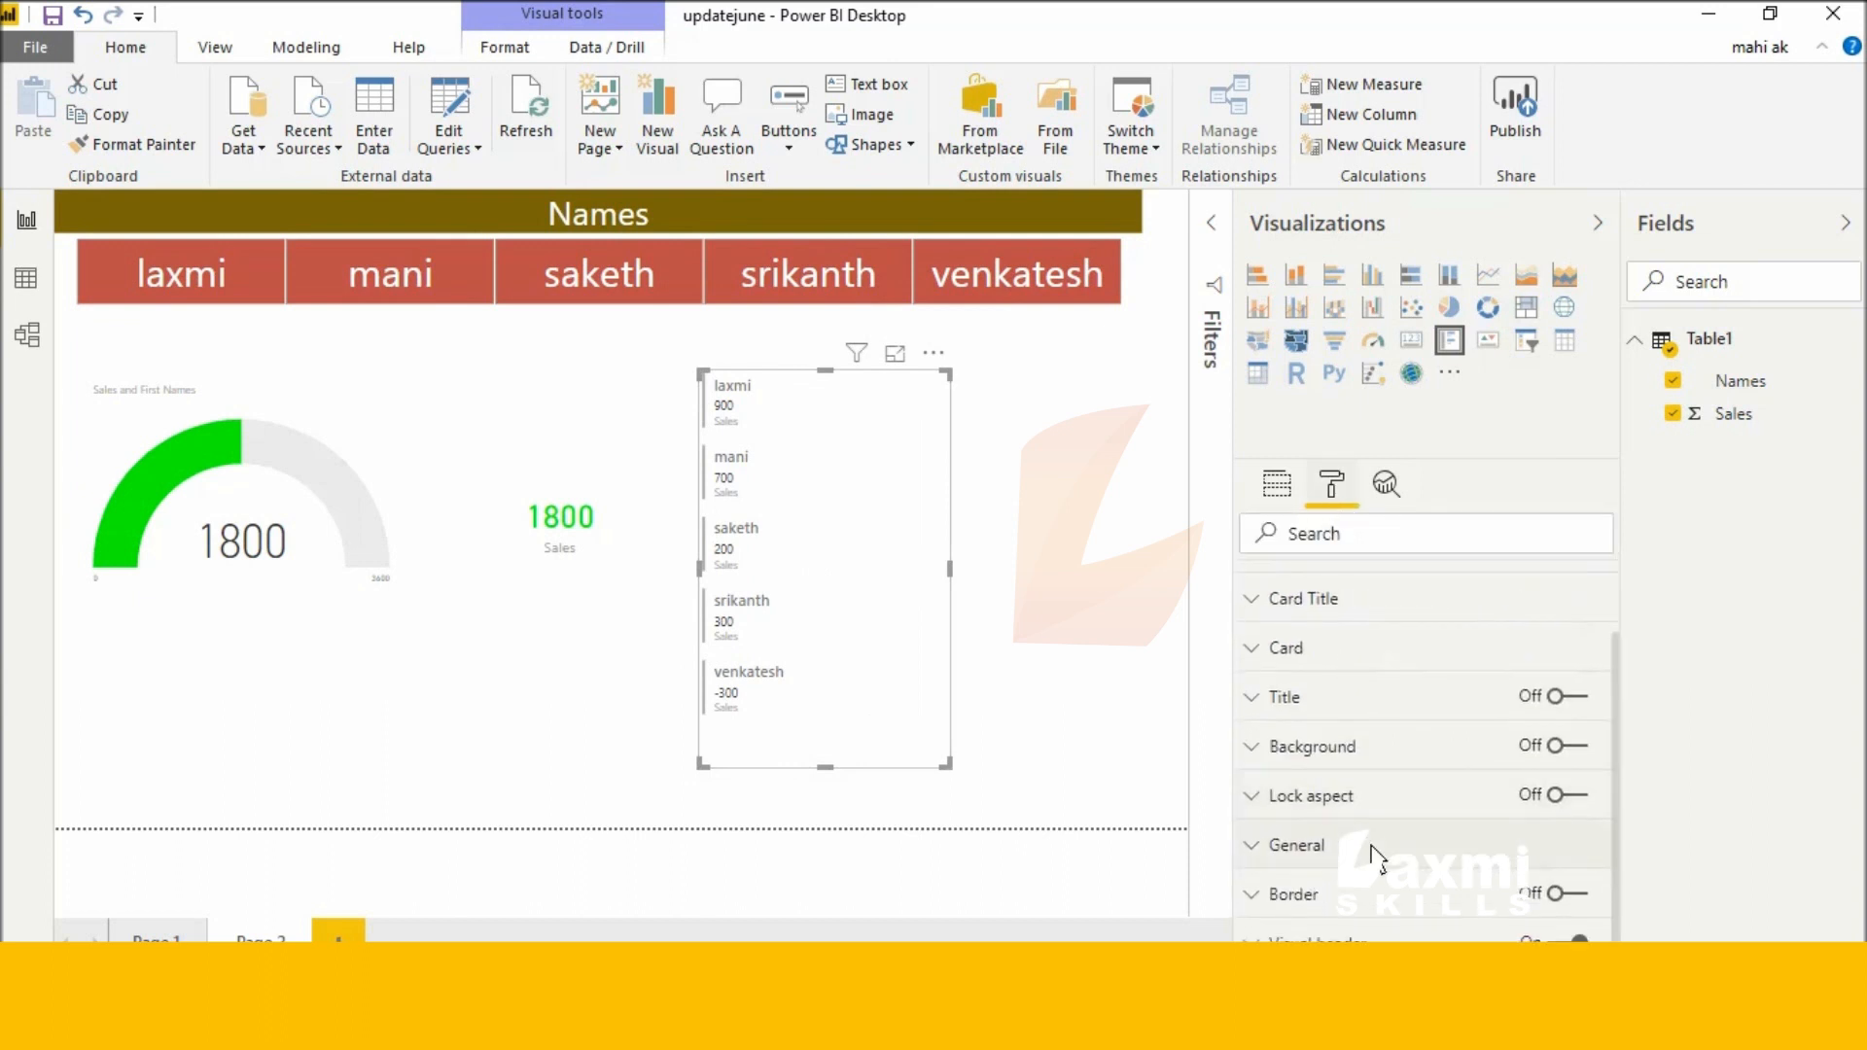
click(1556, 746)
click(1354, 750)
scroll(1351, 750, down, 1)
scroll(1301, 618, up, 1)
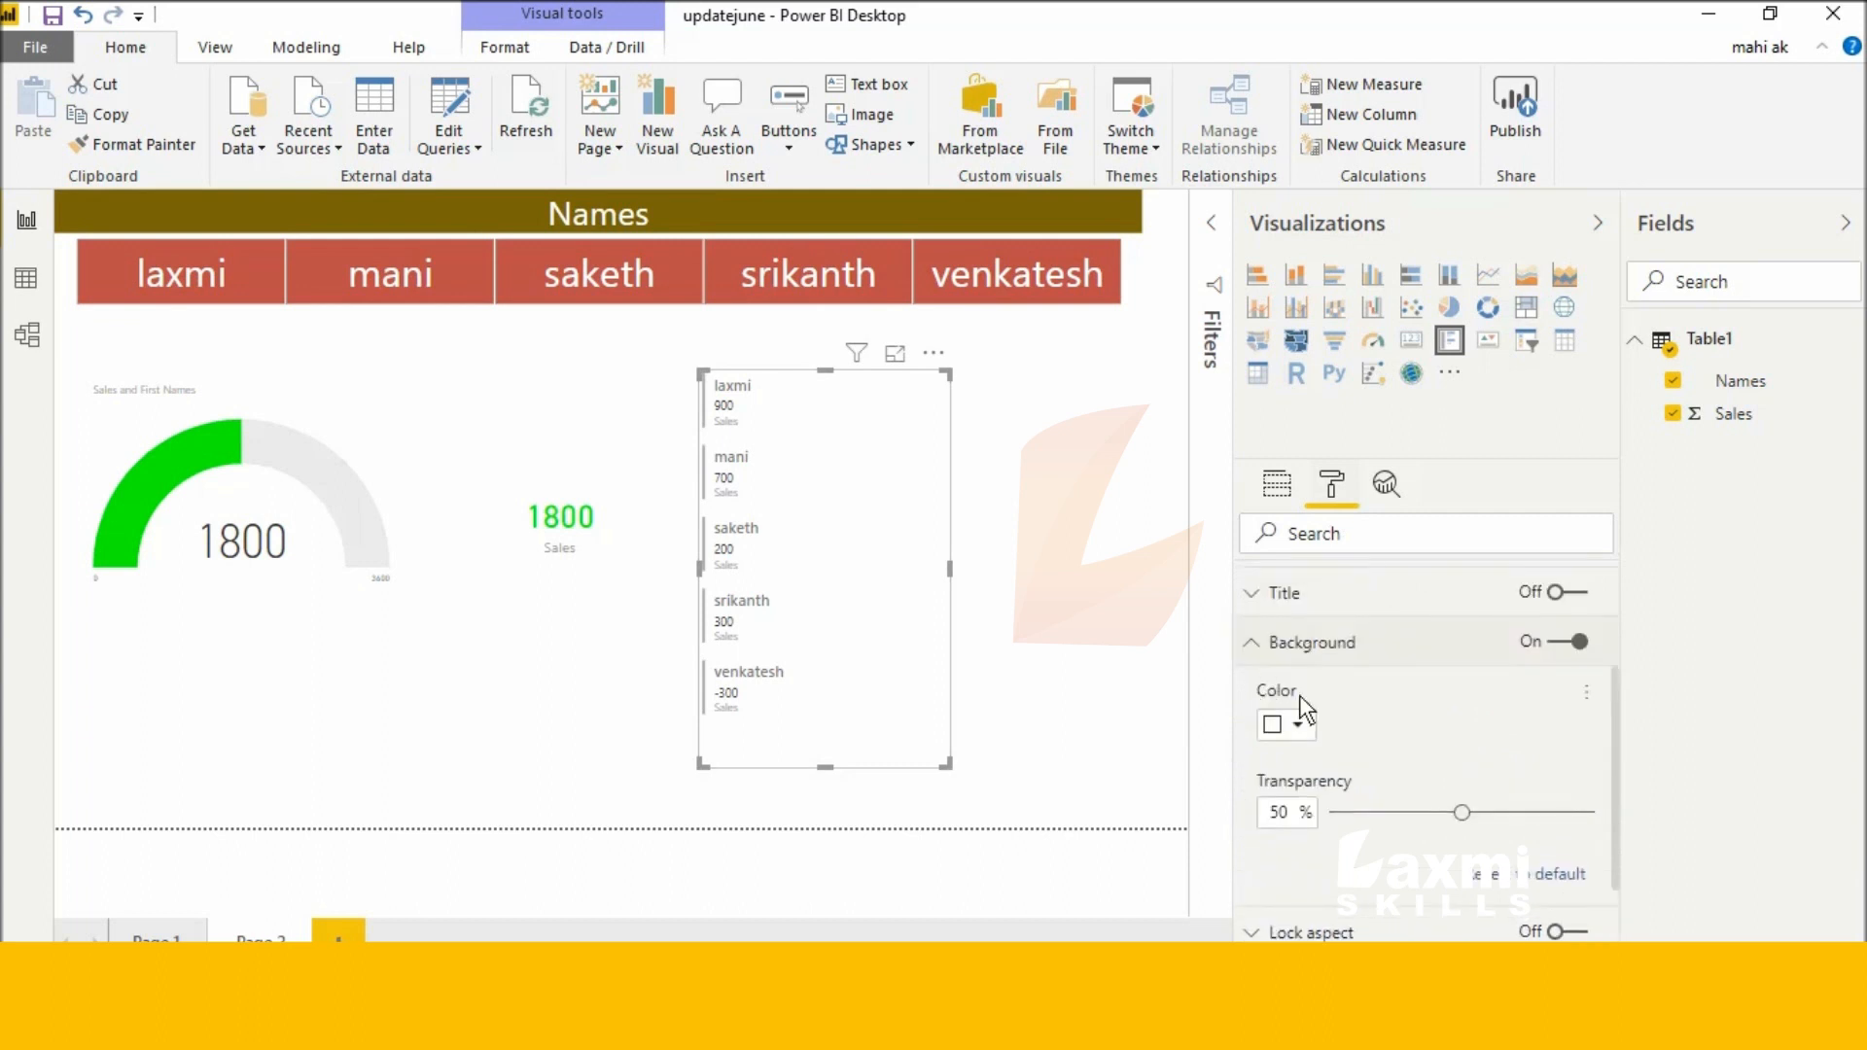
click(1588, 693)
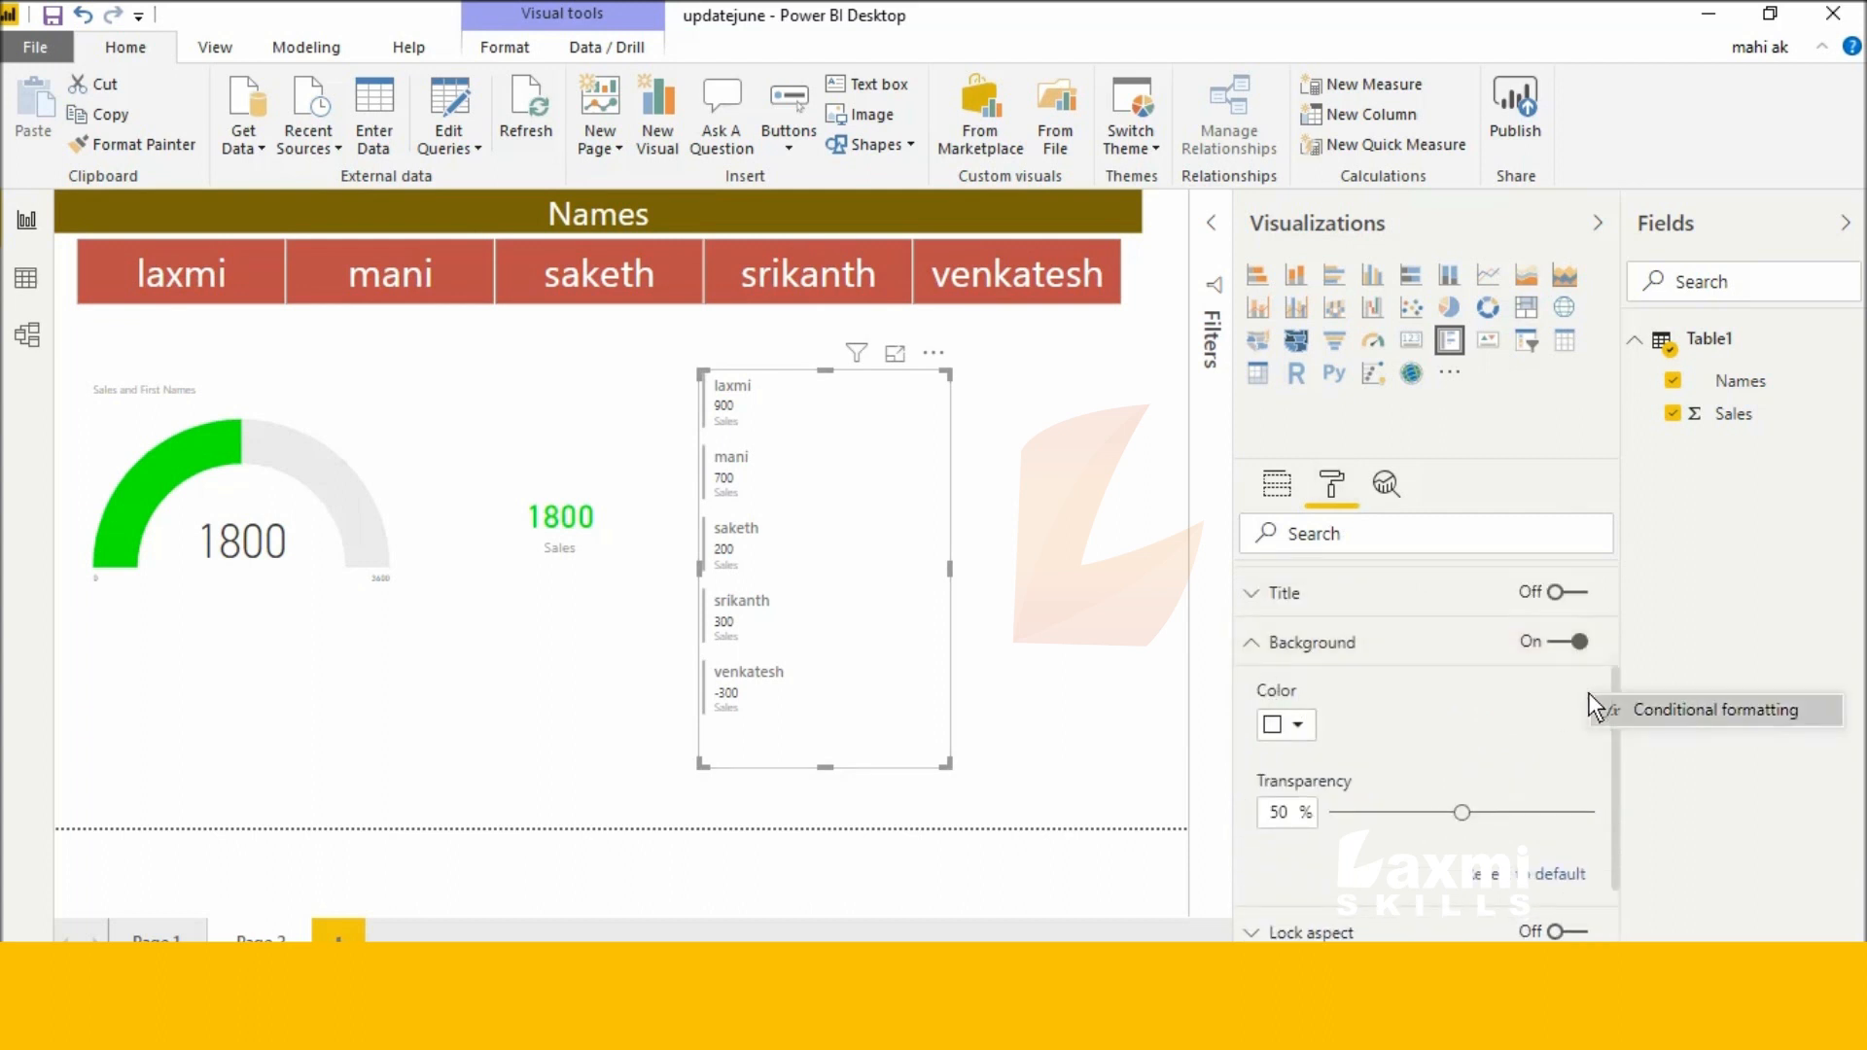
click(1664, 712)
Step: Set the background color scale to minimum 0 and maximum 200 with a green maximum color, and apply it
click(434, 430)
text(0)
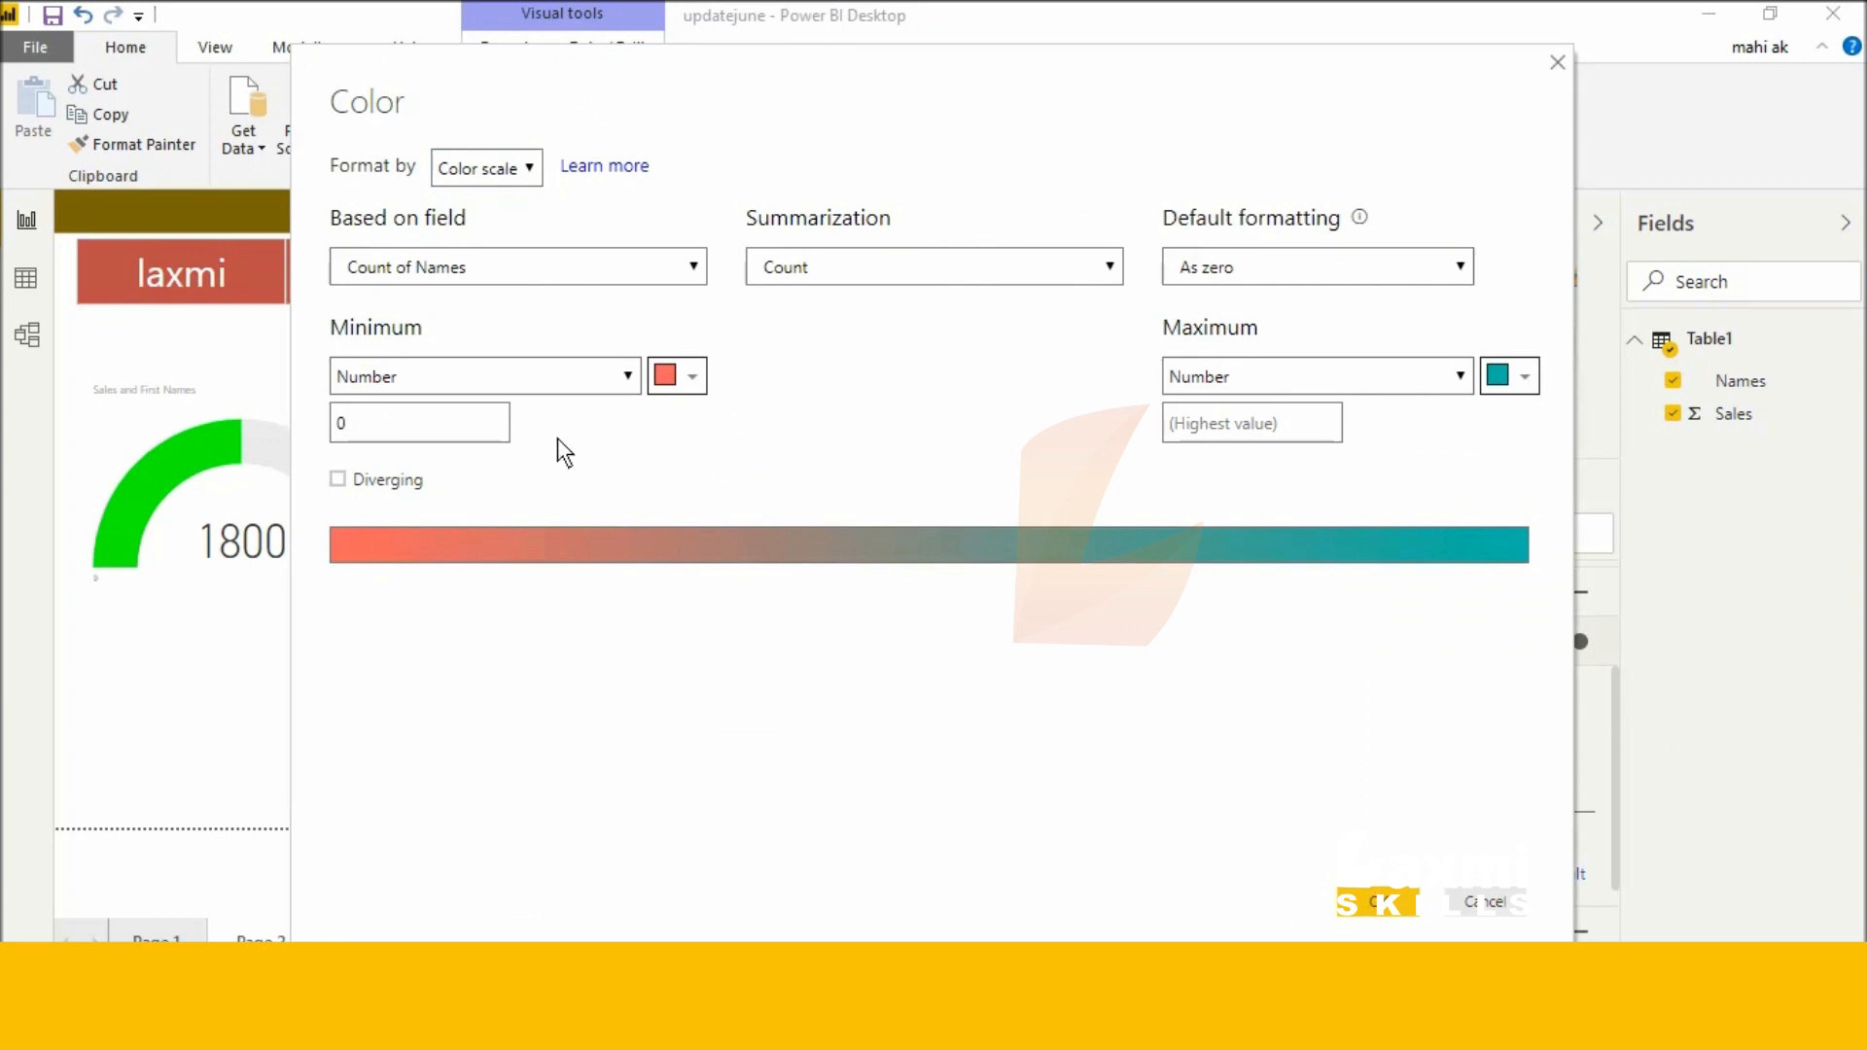
text(200)
click(1524, 376)
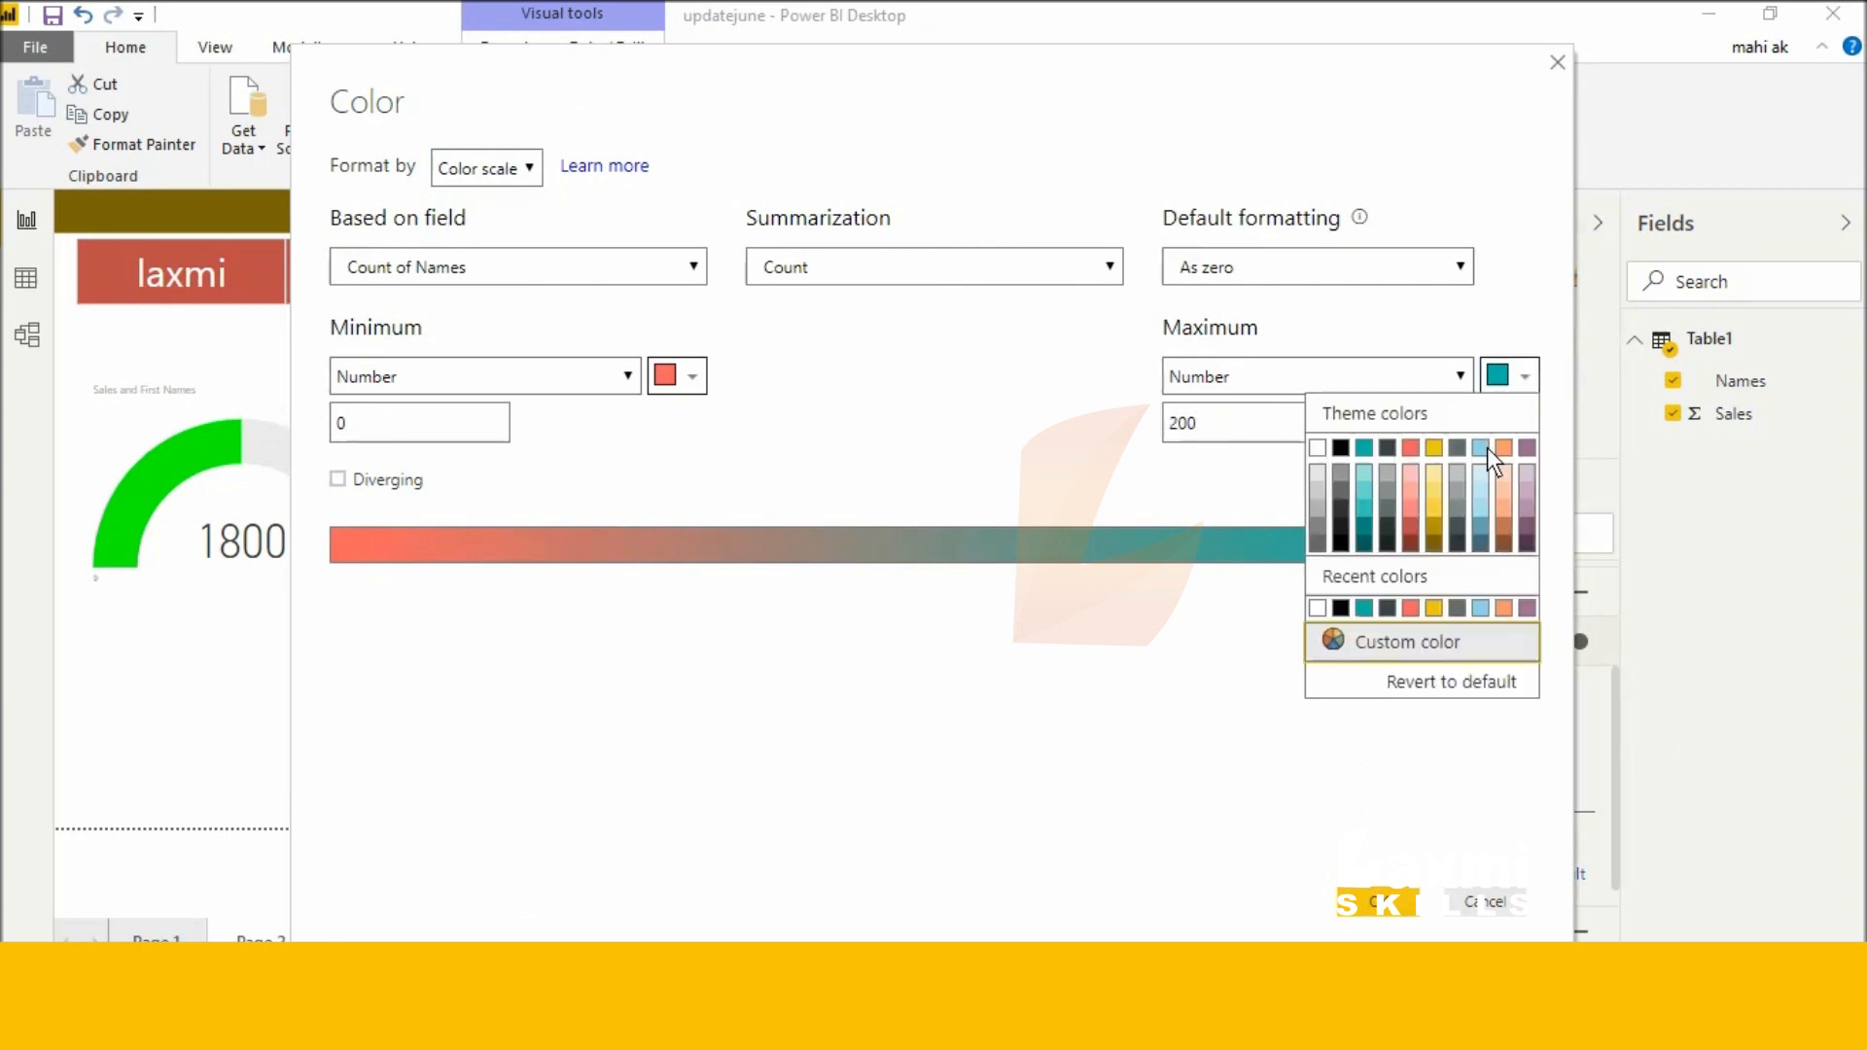
click(1406, 642)
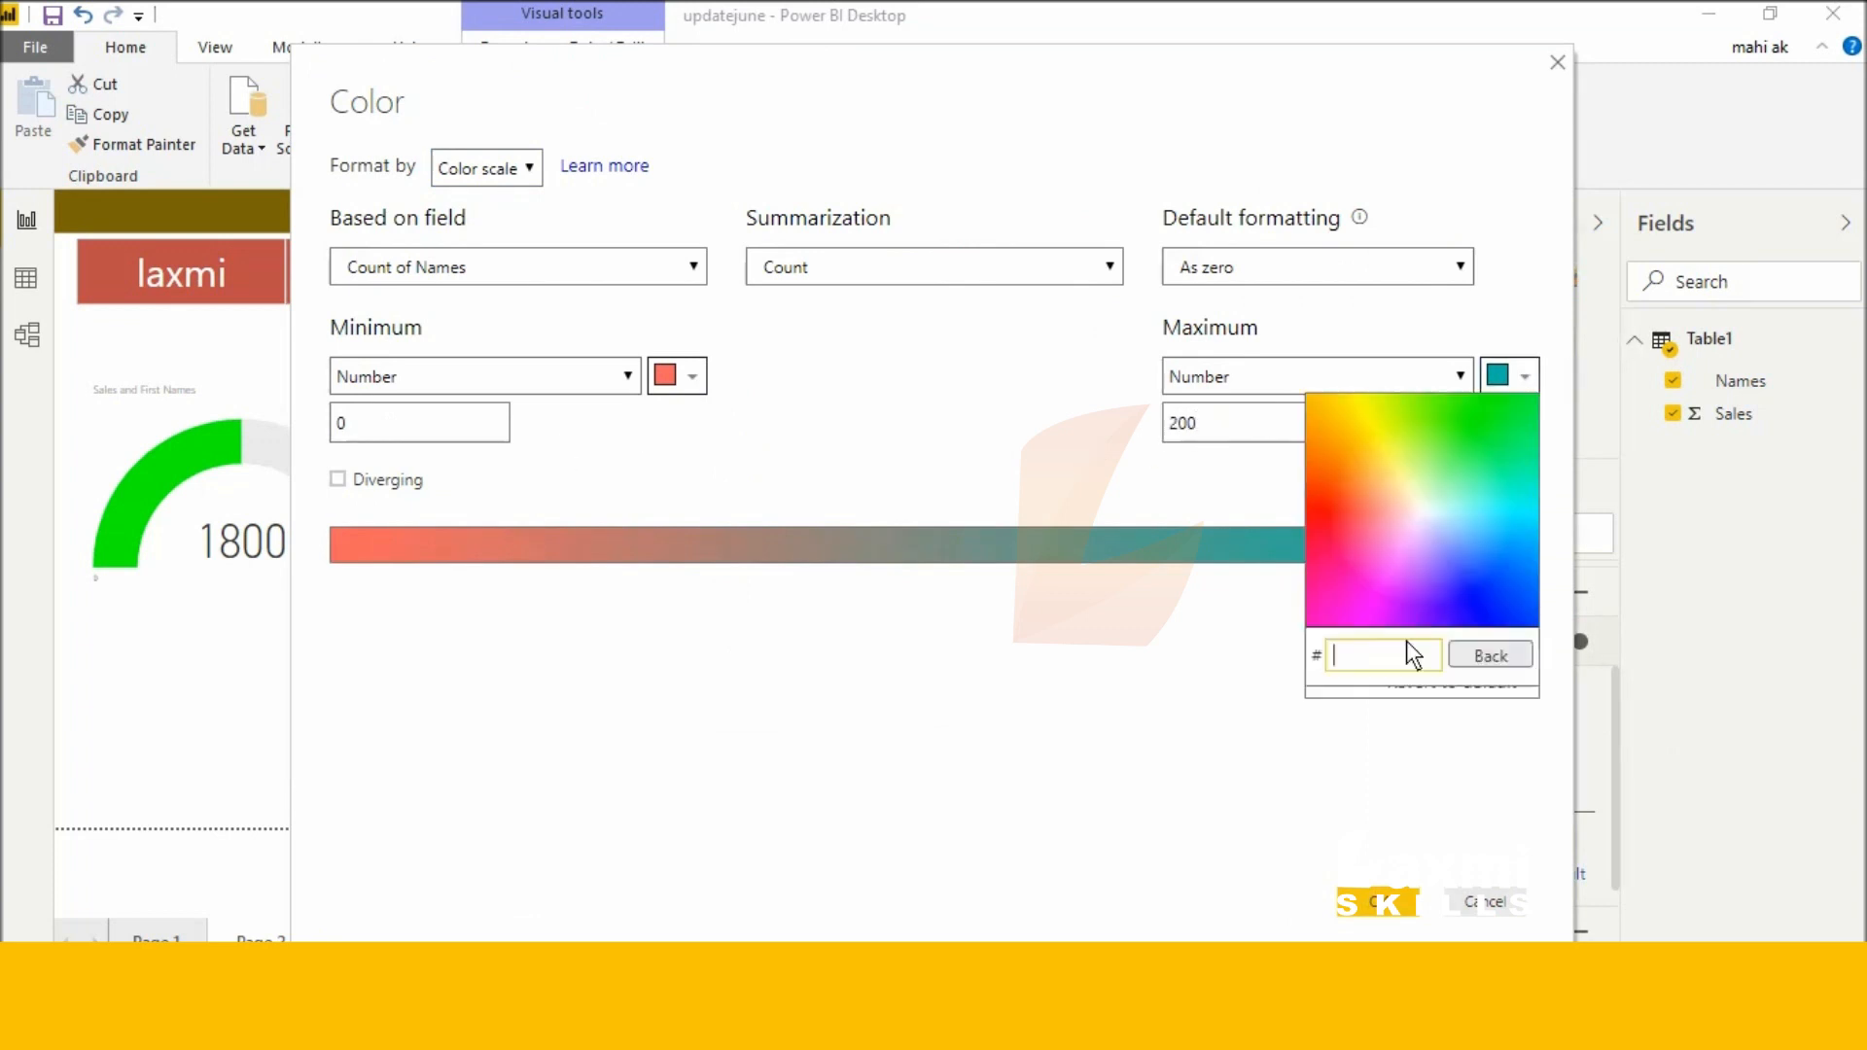
click(1479, 406)
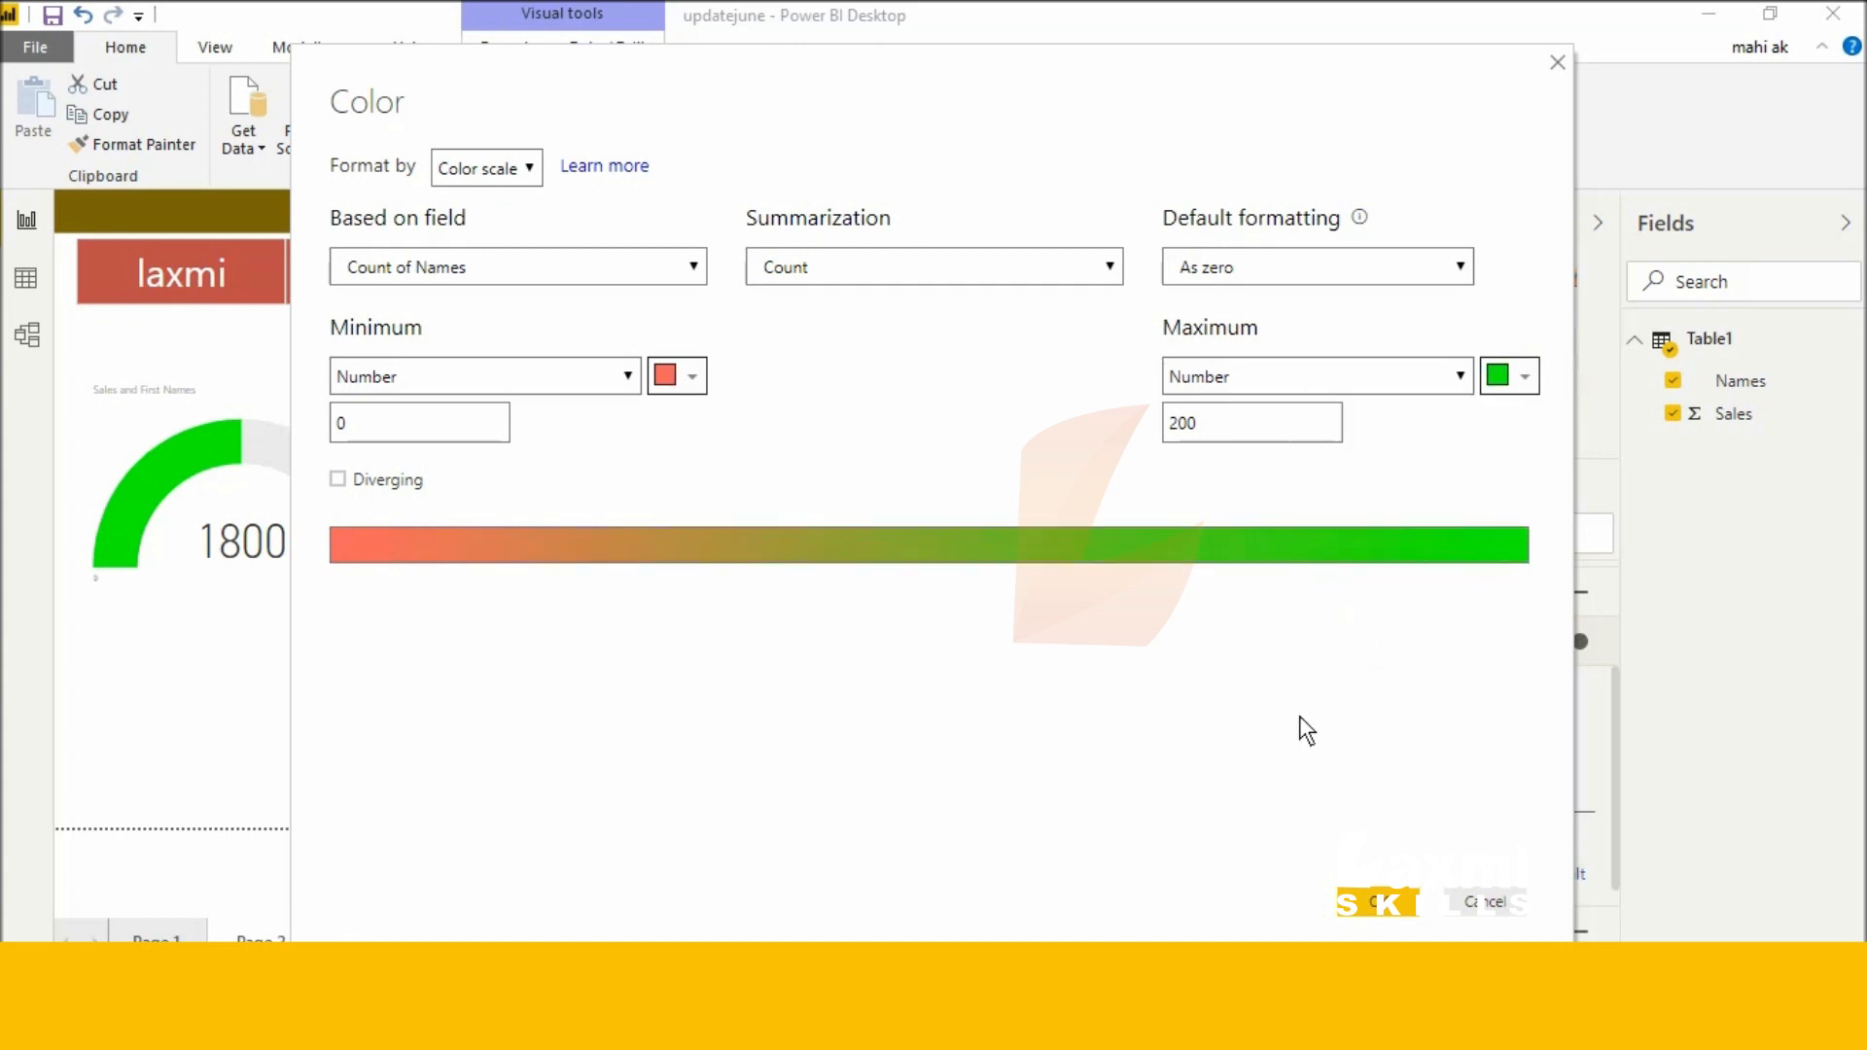
click(1355, 914)
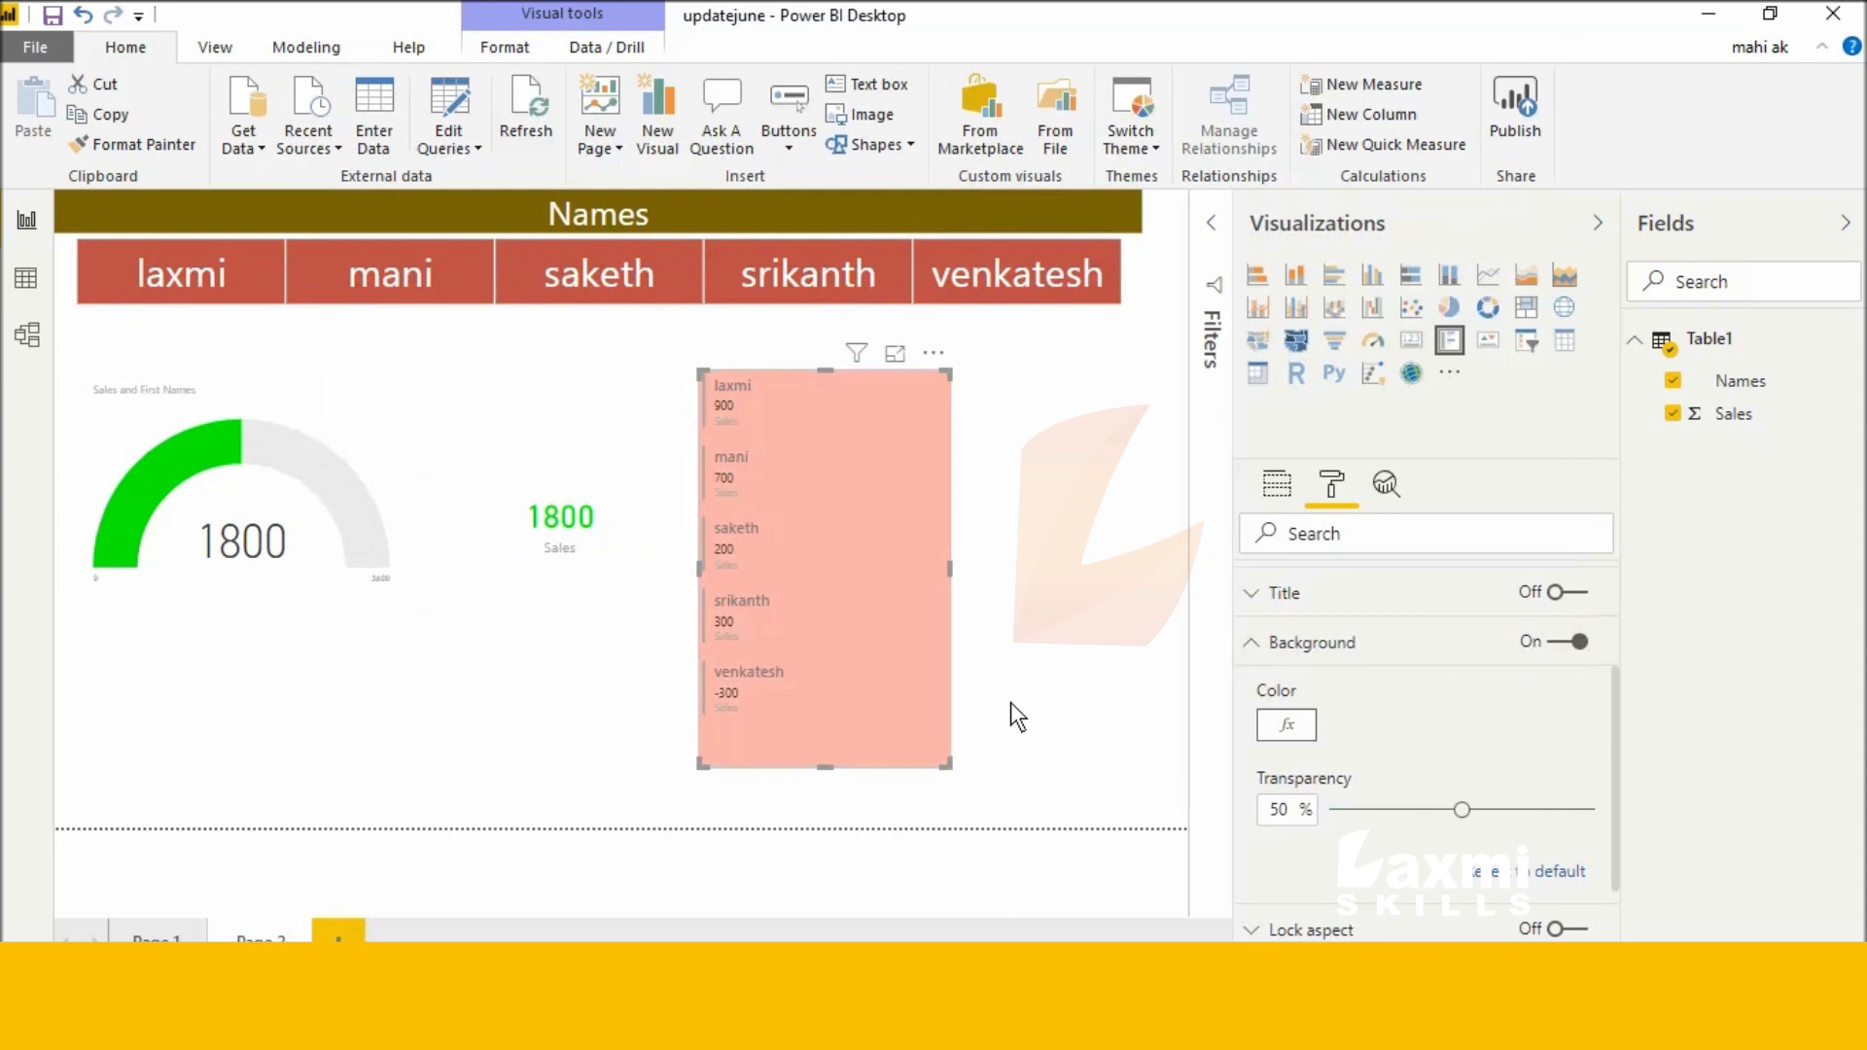
Step: Filter by several slicer names in turn to check the multi-row card's background color, and clear the selection
click(346, 282)
click(584, 277)
click(766, 273)
click(1011, 291)
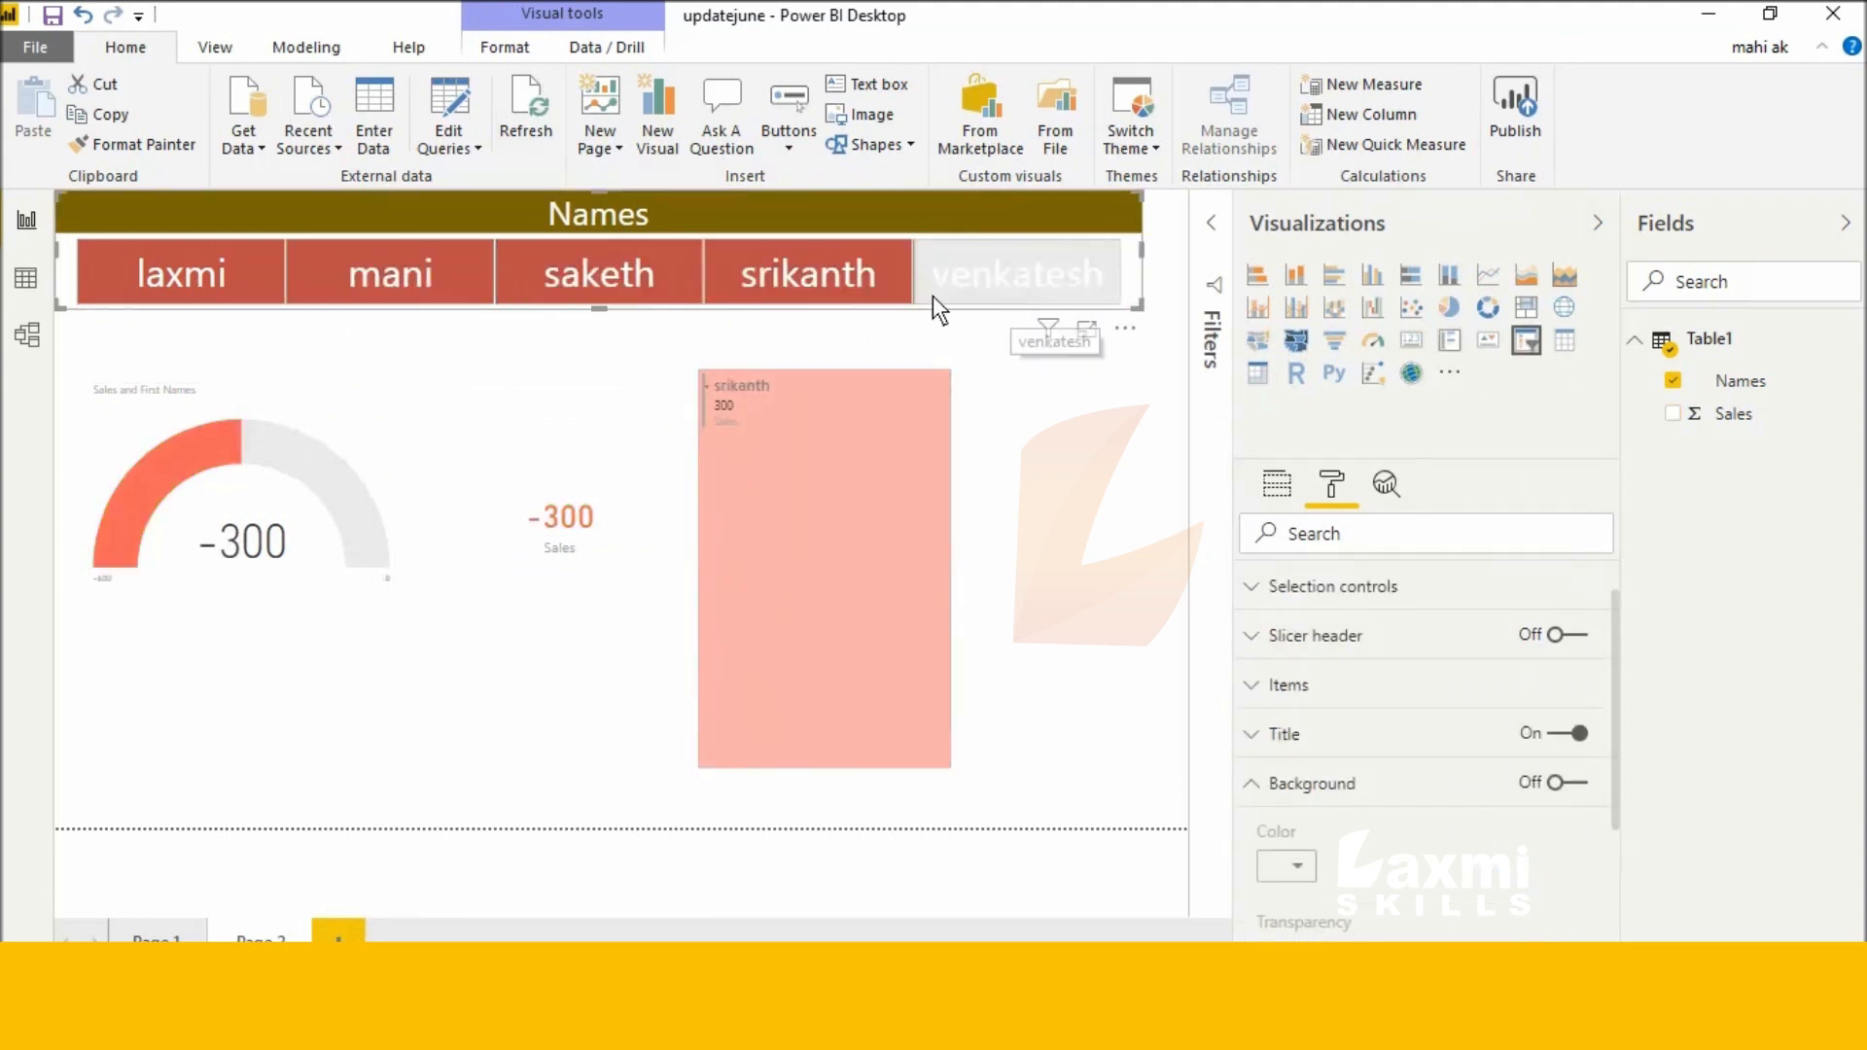
click(898, 292)
click(817, 272)
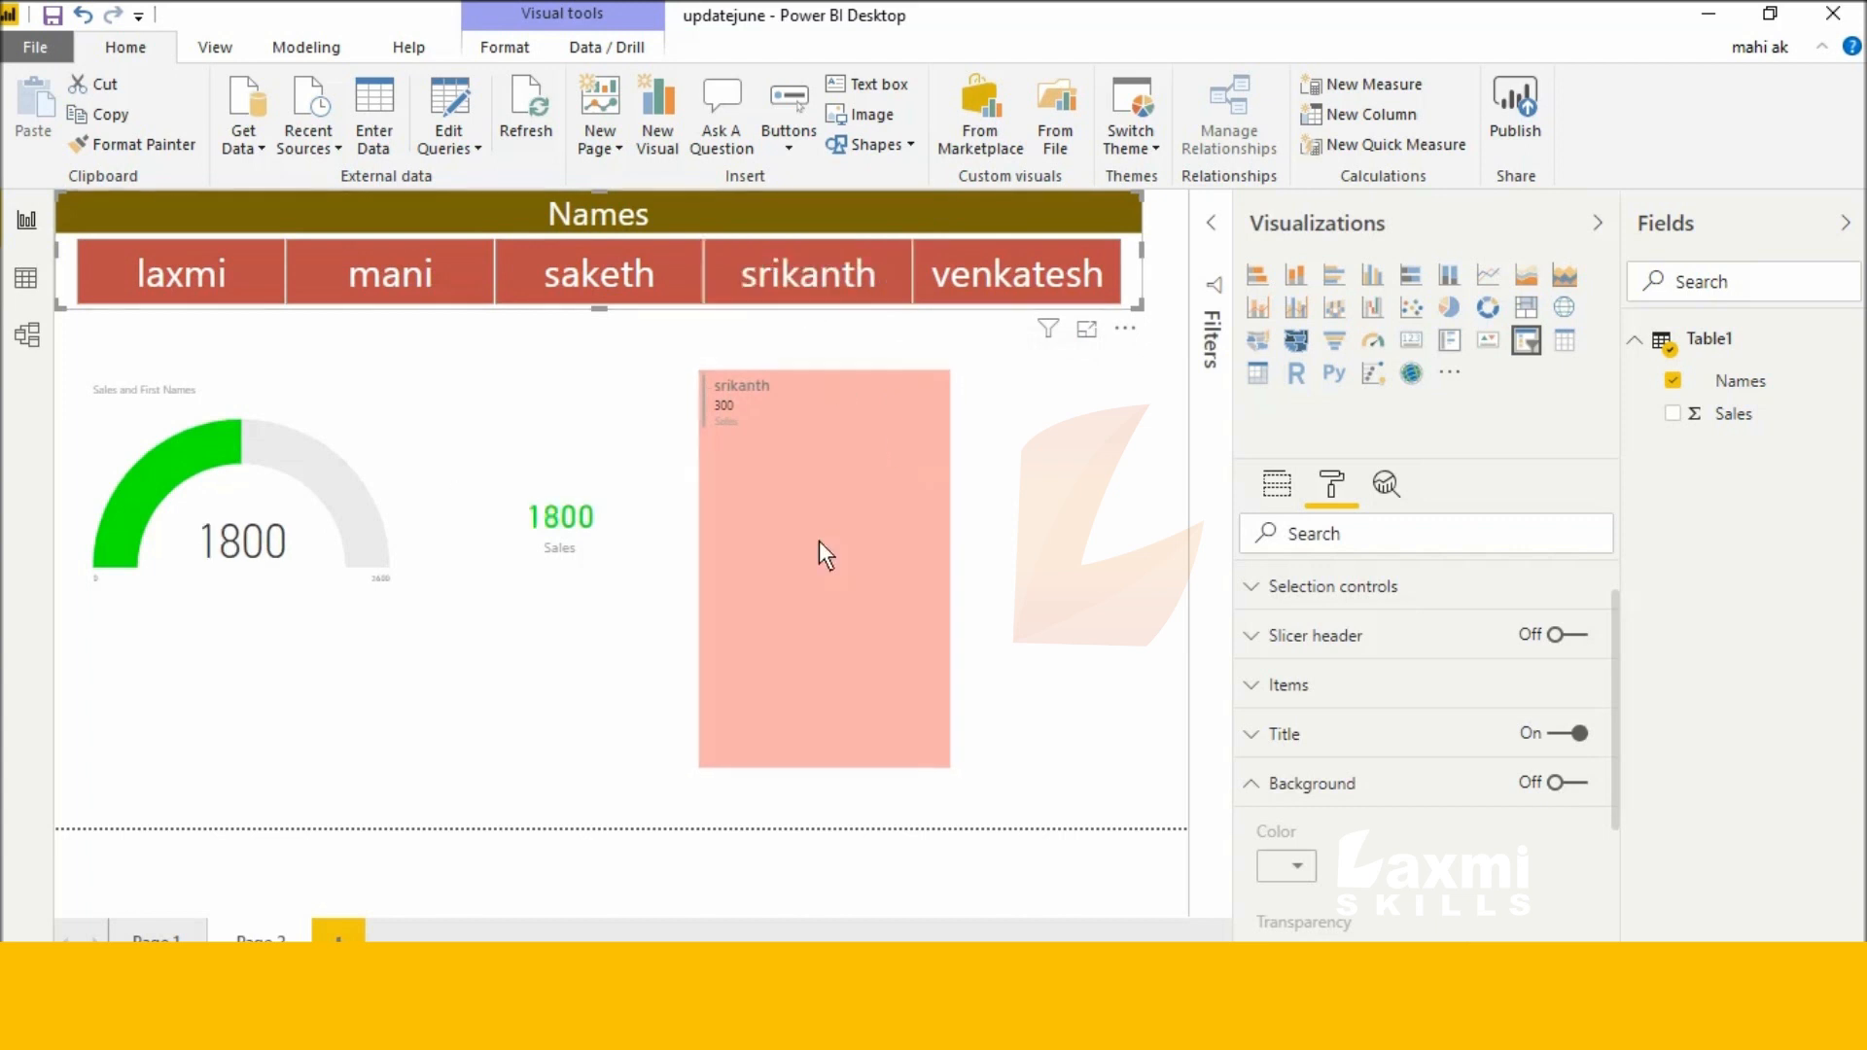
Step: Reopen the multi-row card's background color formatting, base the color scale on the Sum of Sales, and apply it
click(819, 541)
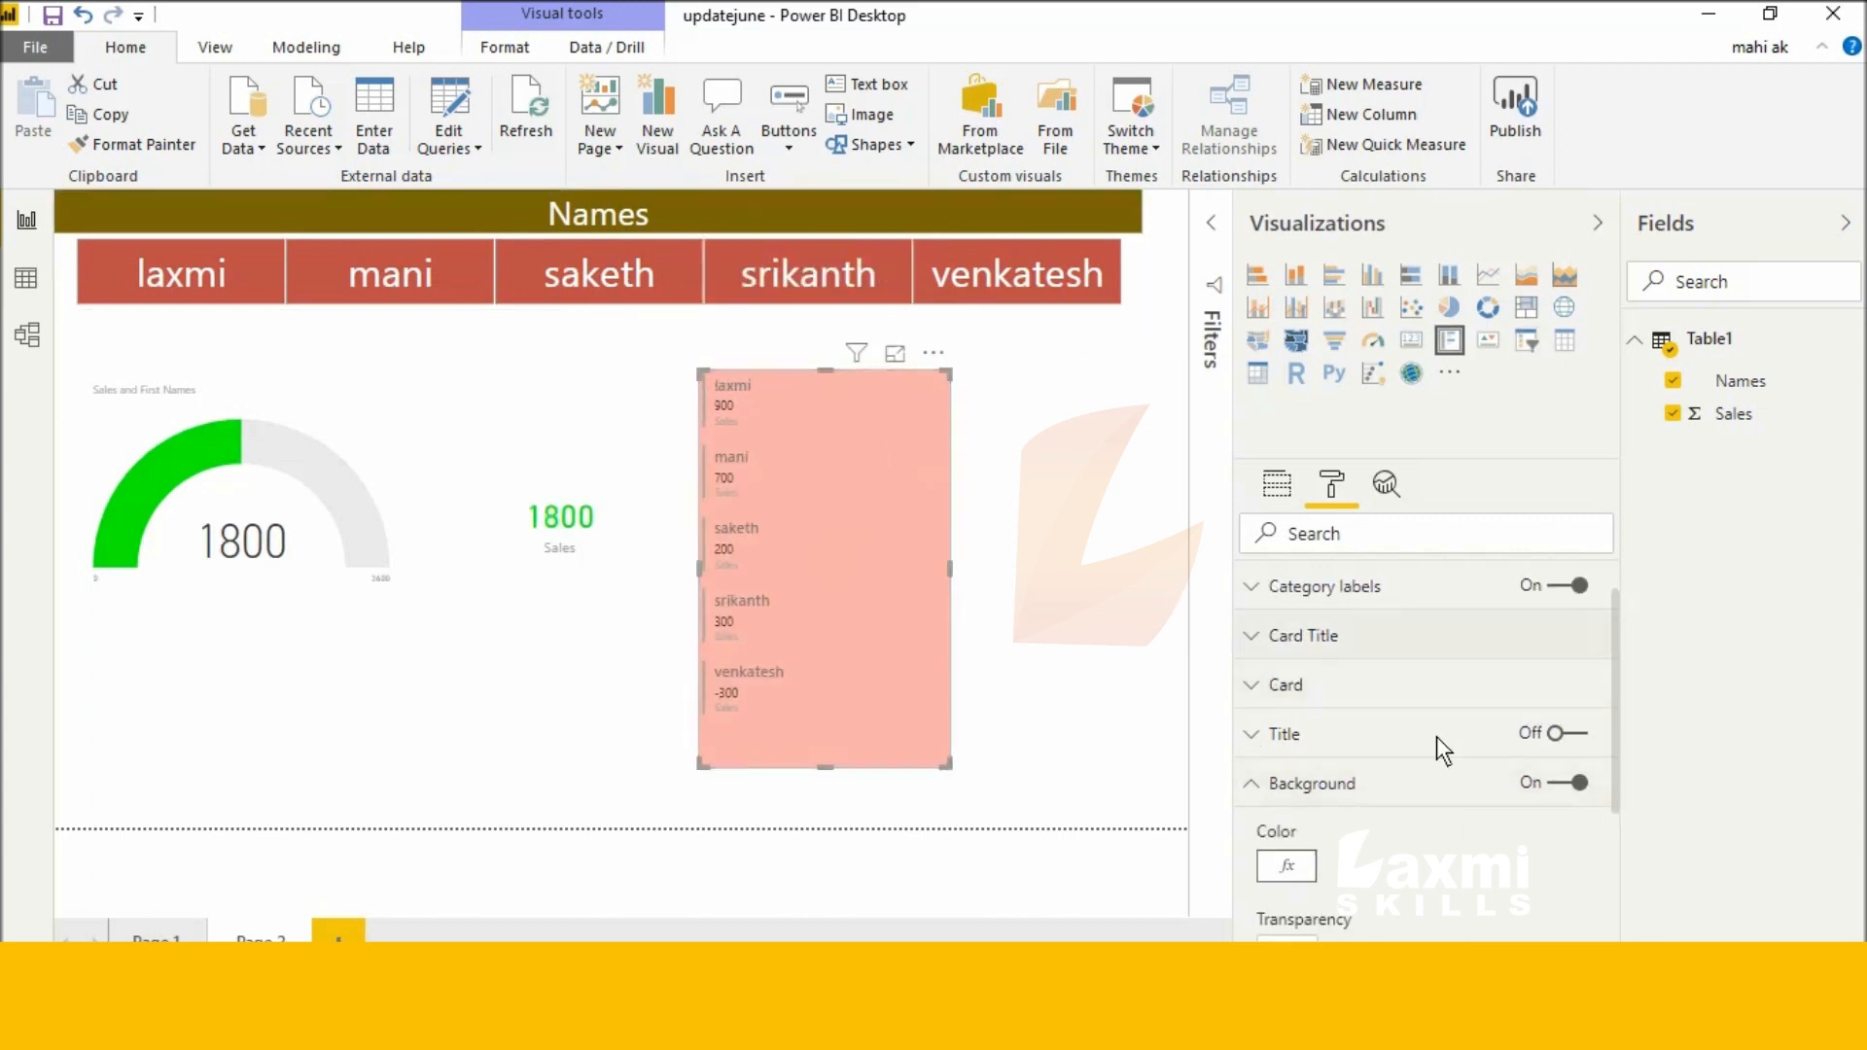
scroll(1437, 748, down, 2)
click(1286, 729)
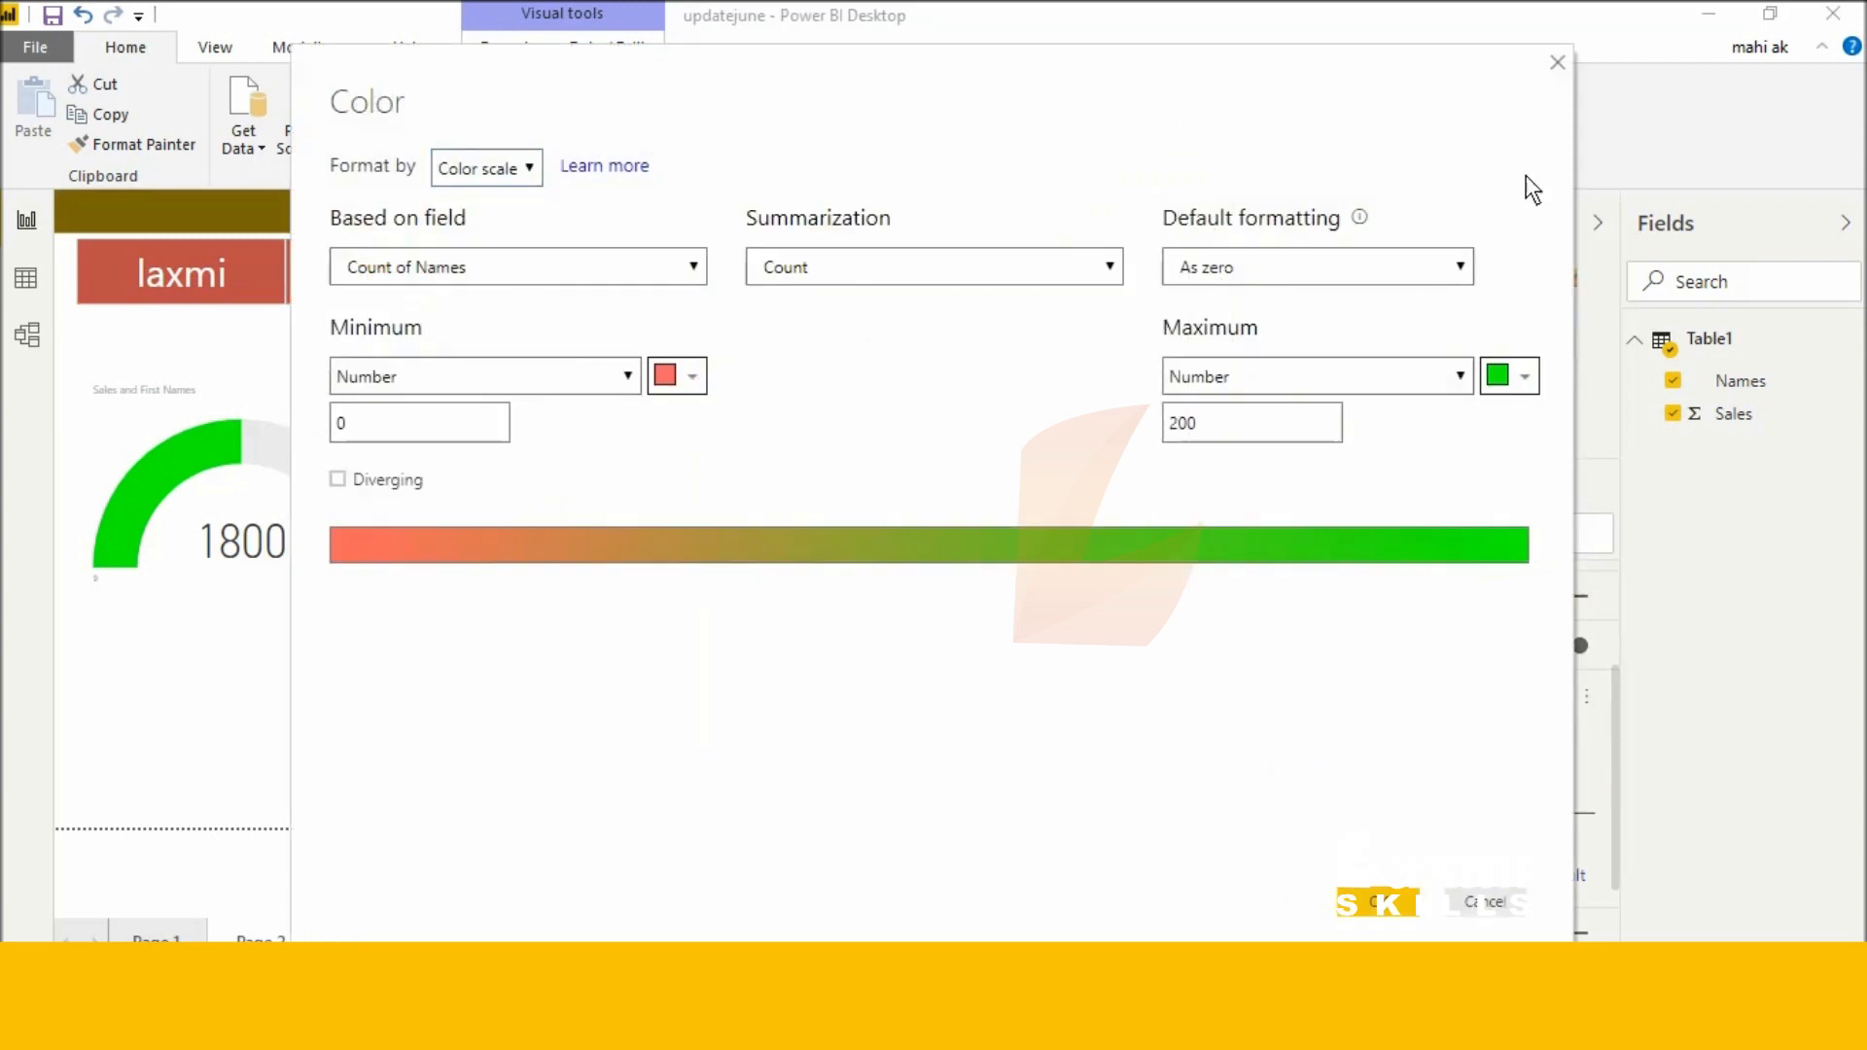
drag(1298, 70, 1446, 211)
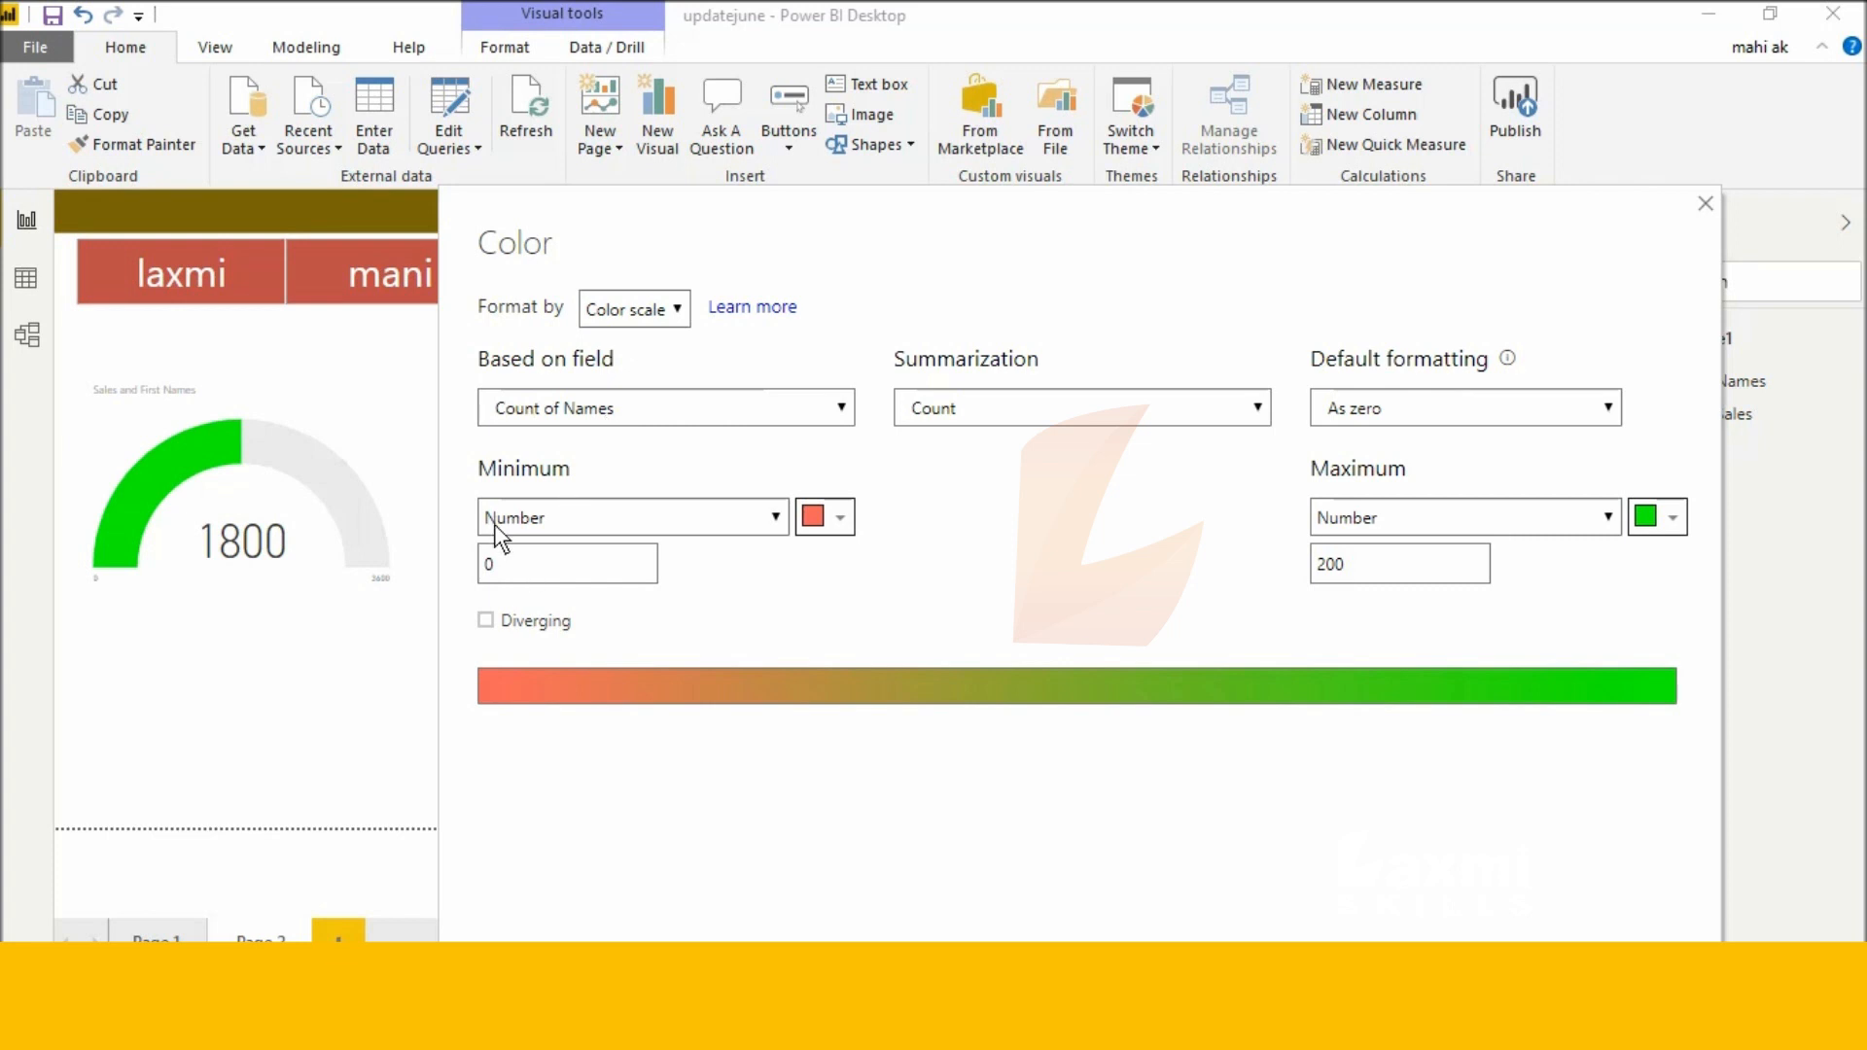
click(725, 413)
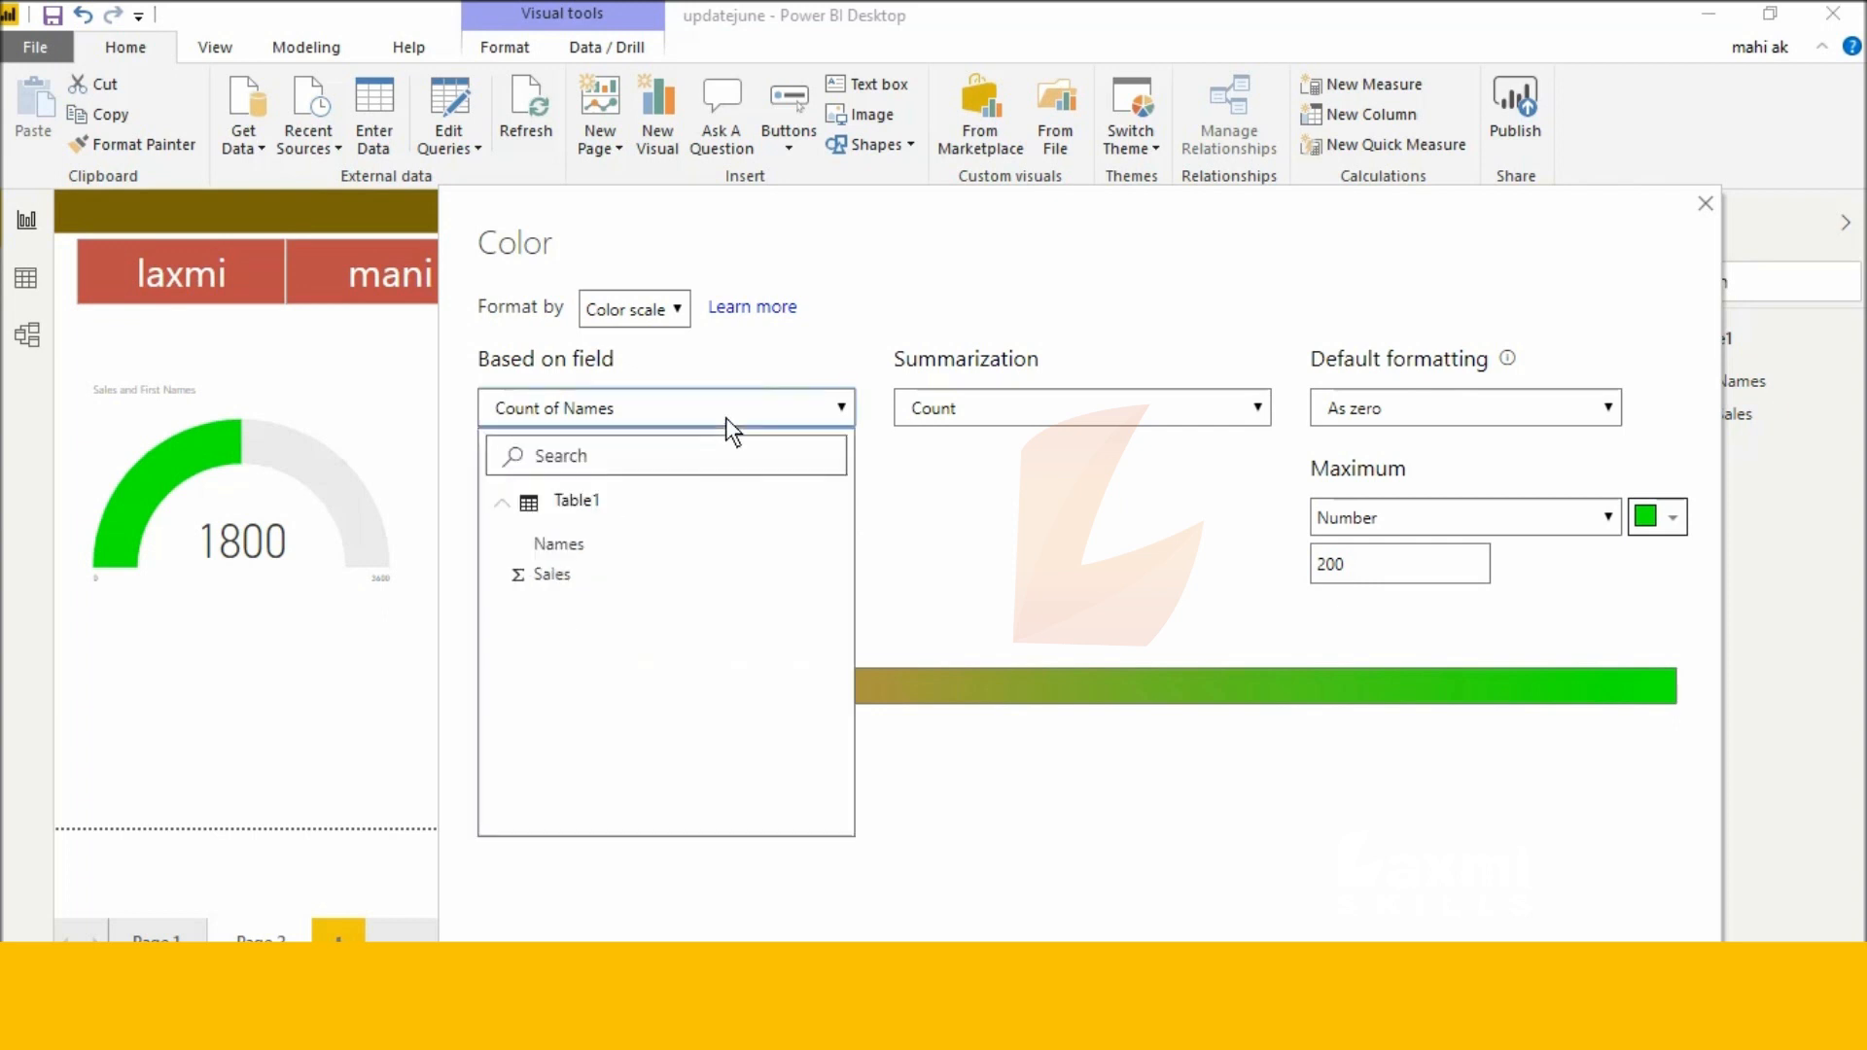
click(659, 595)
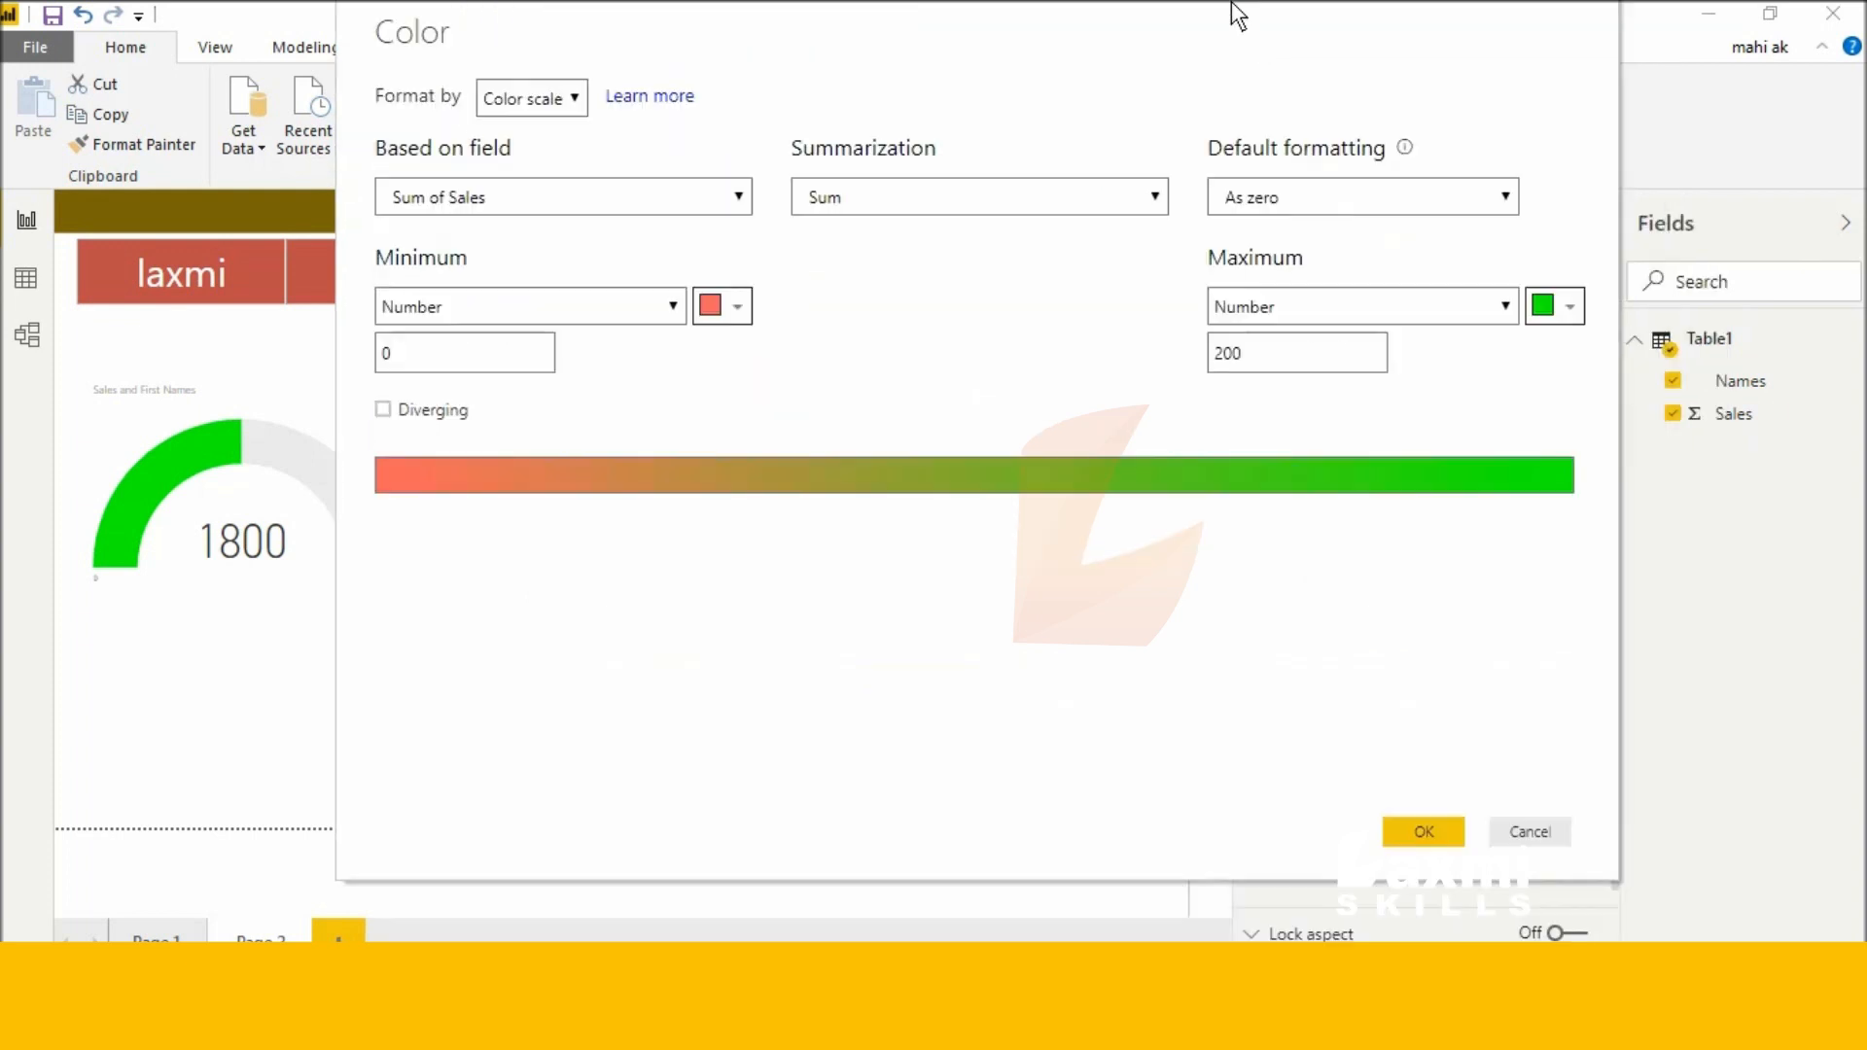
click(1421, 833)
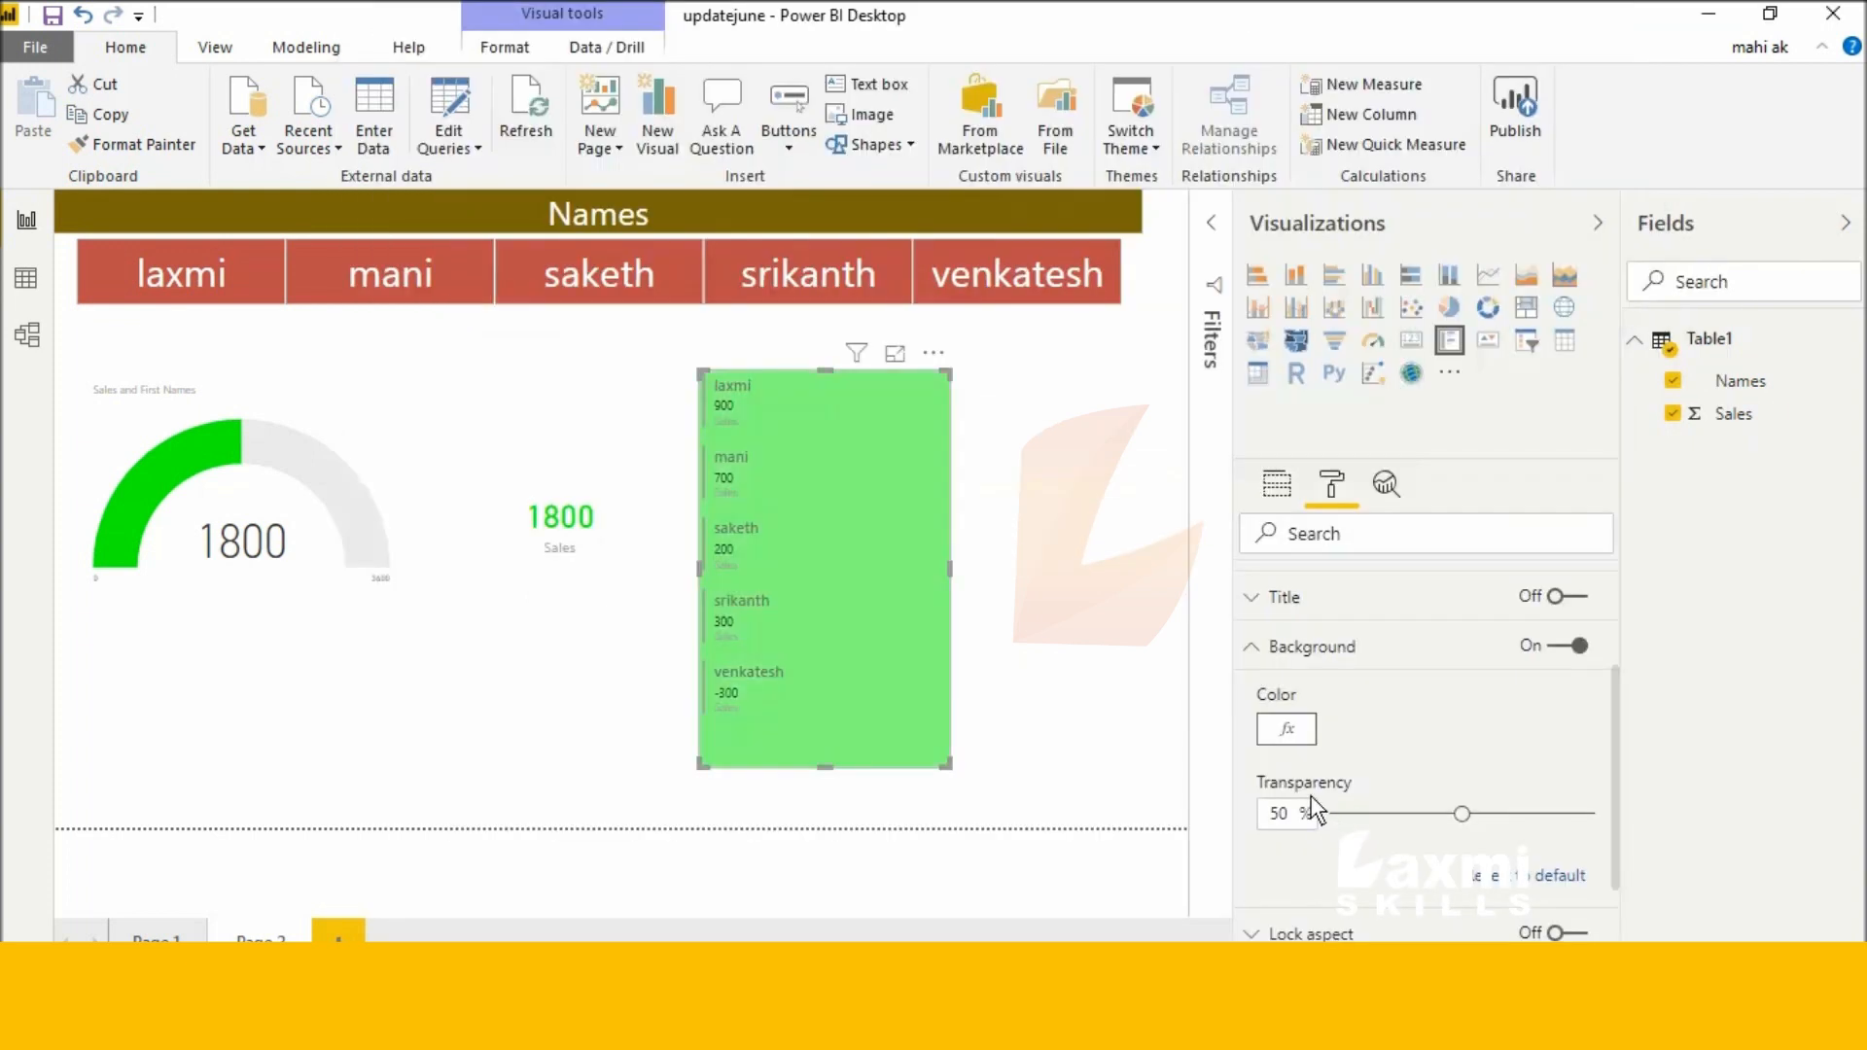
Step: Filter the report by each slicer name to compare the gauge, card and multi-row card background colors, and clear the selection
click(235, 280)
click(364, 251)
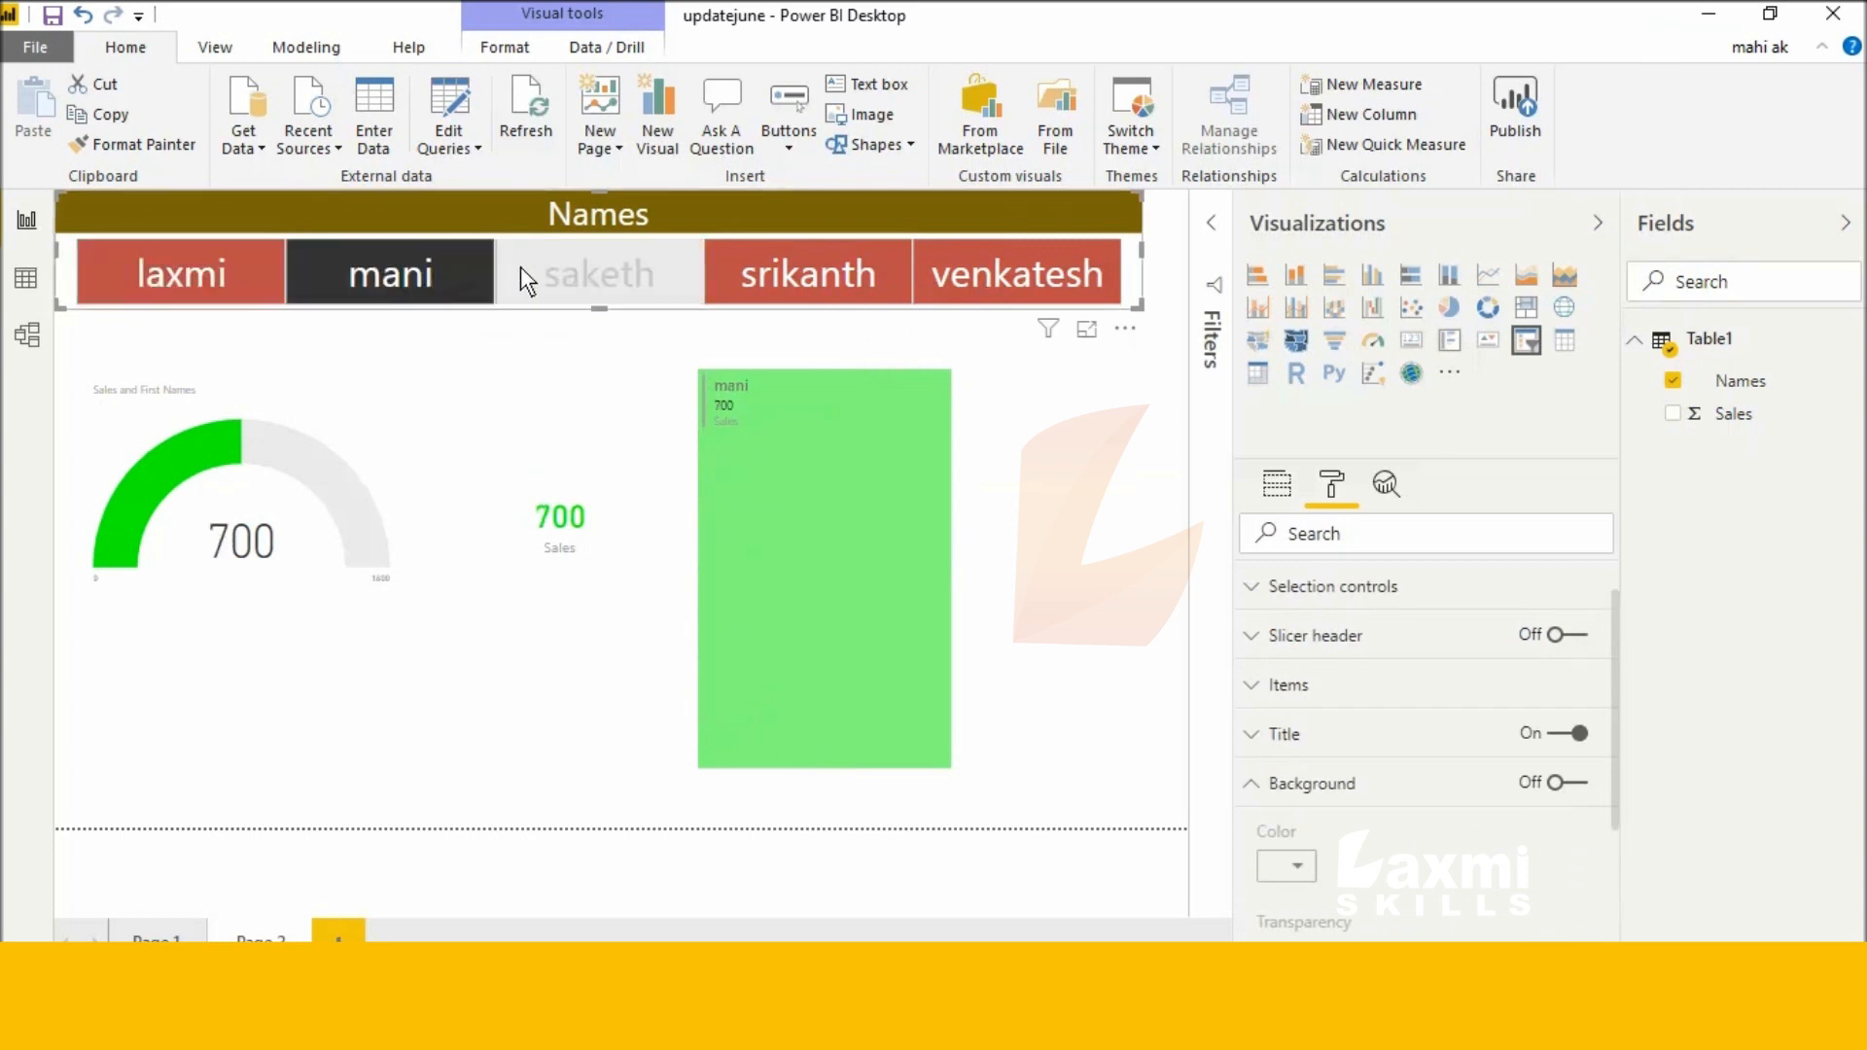
click(584, 278)
click(855, 287)
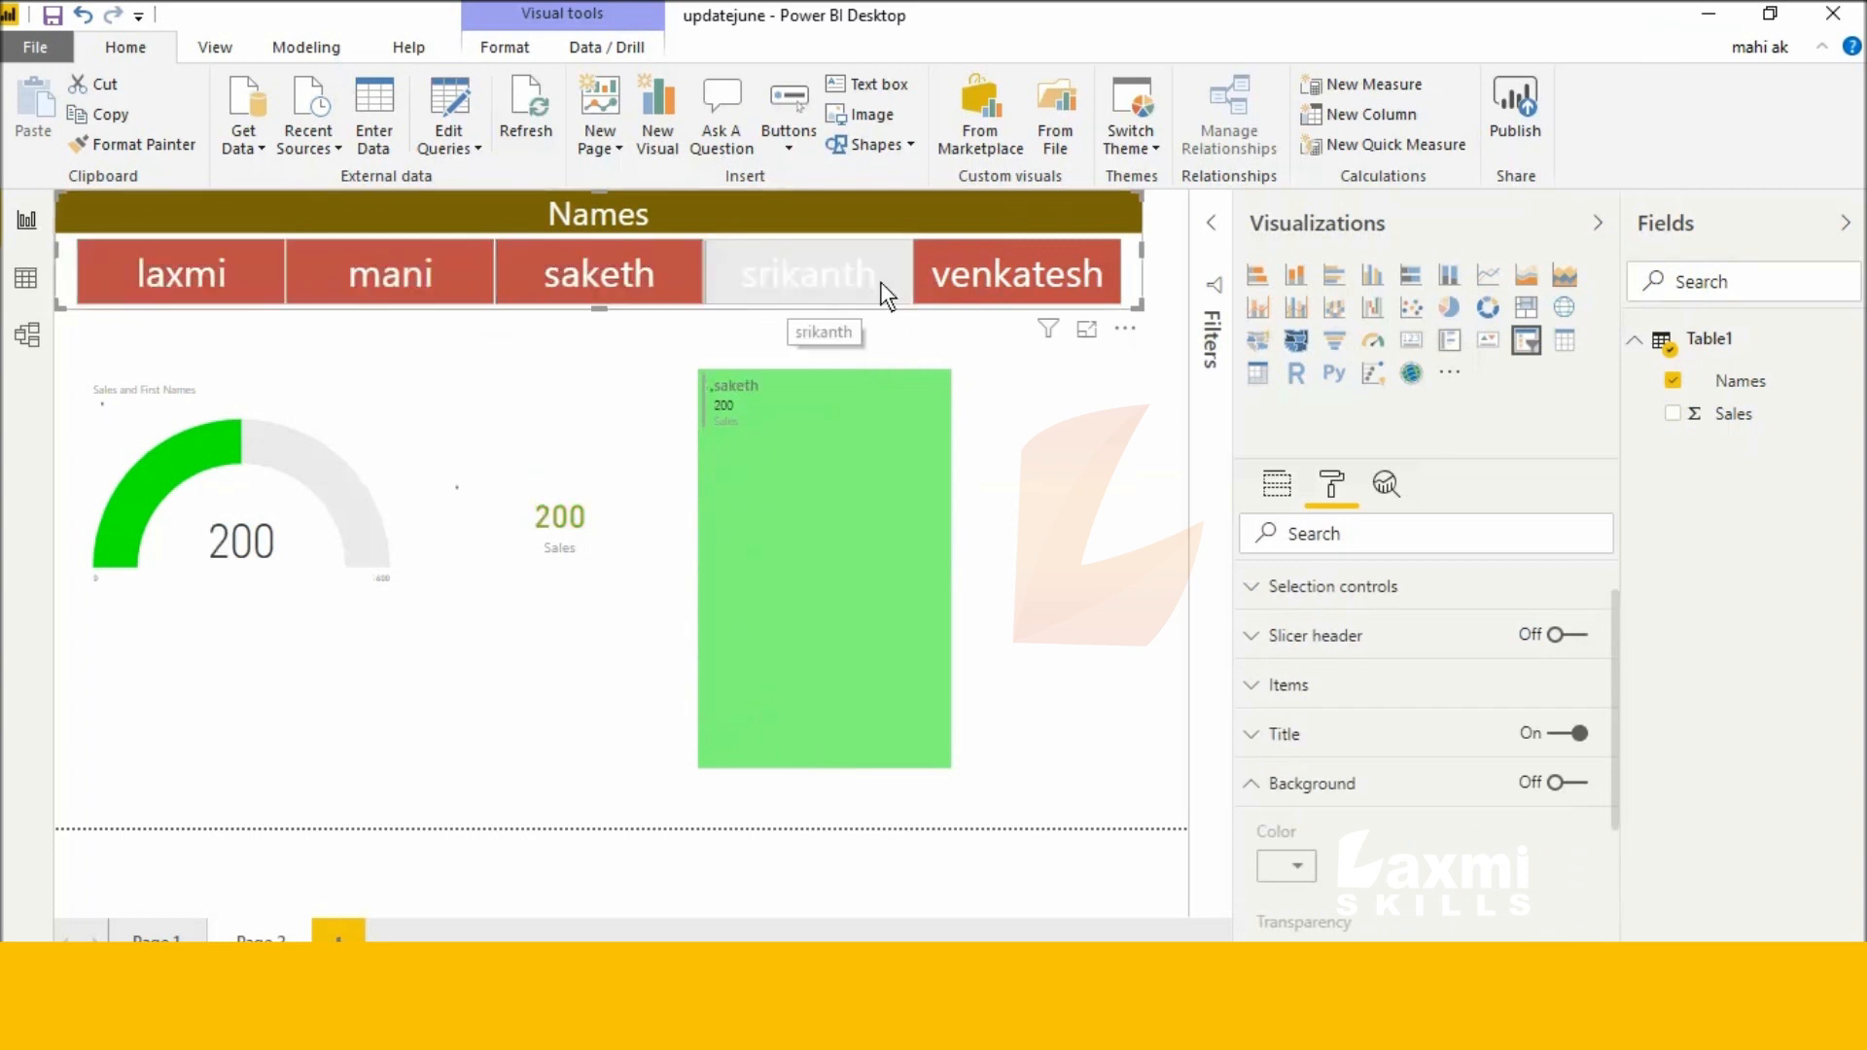
click(964, 271)
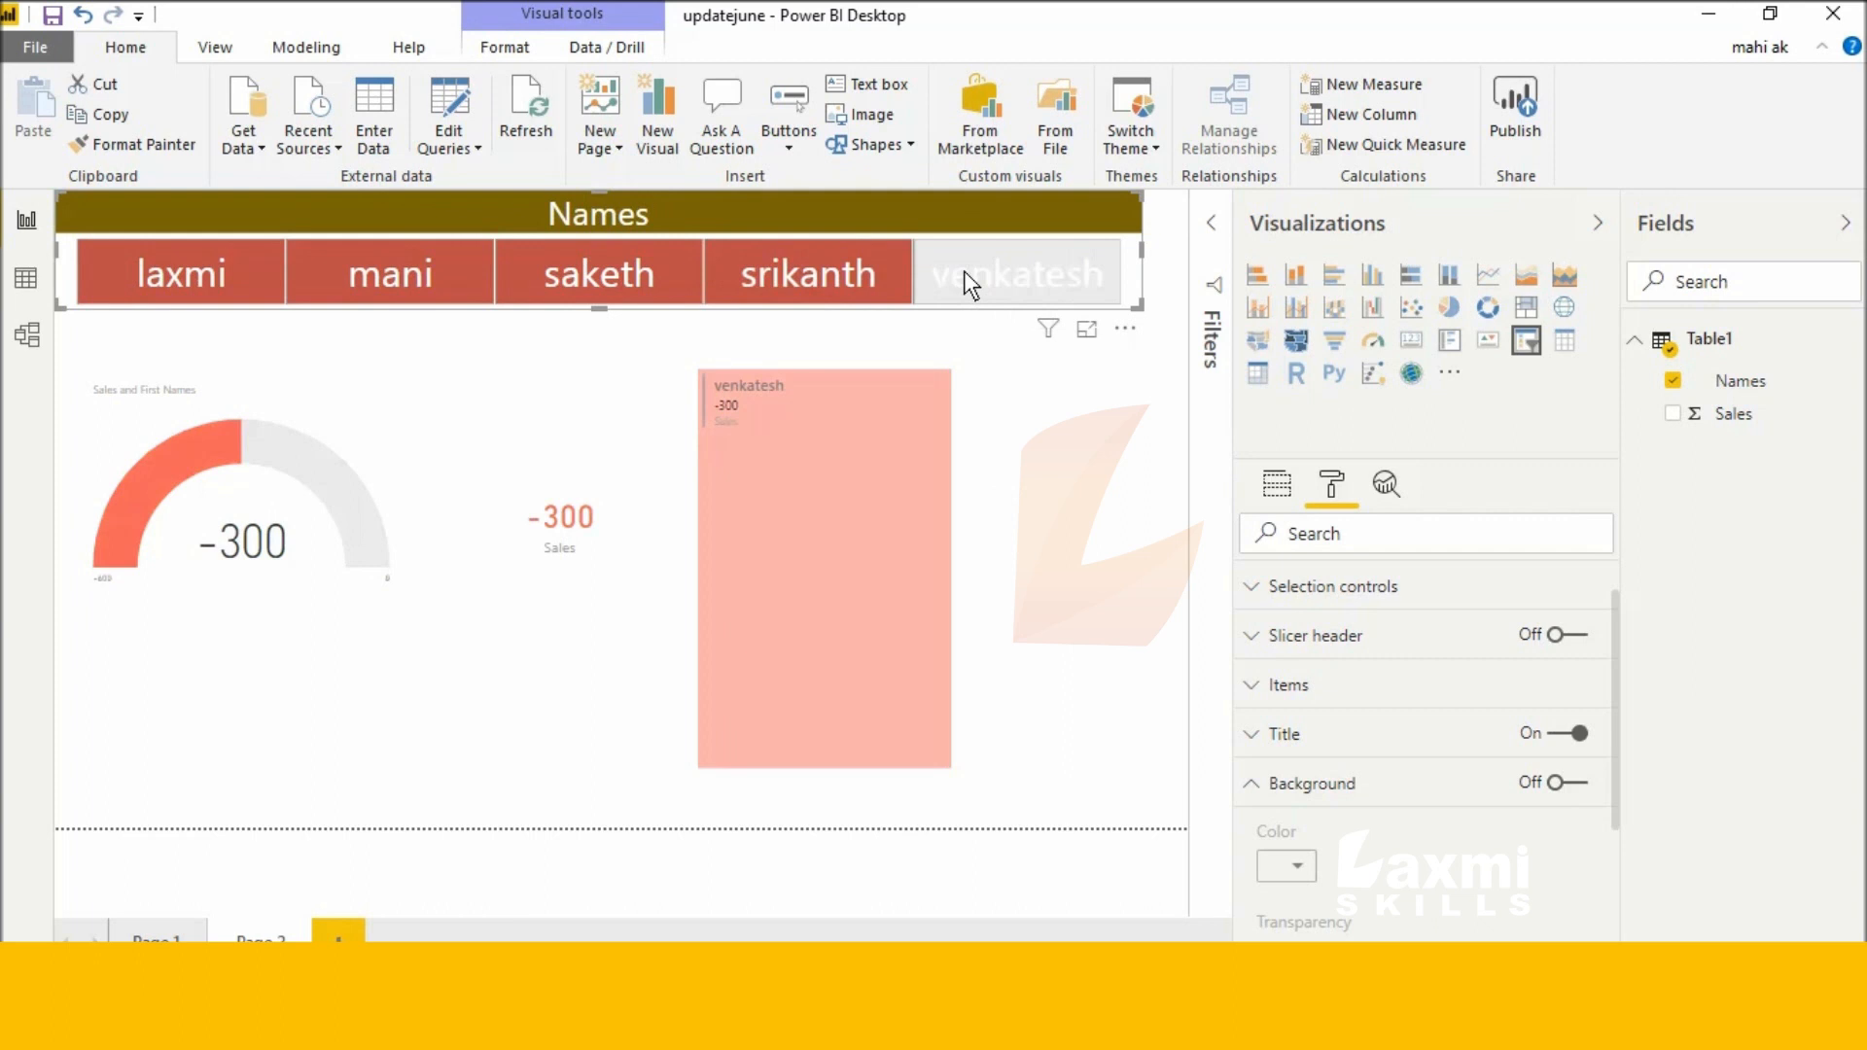
click(815, 268)
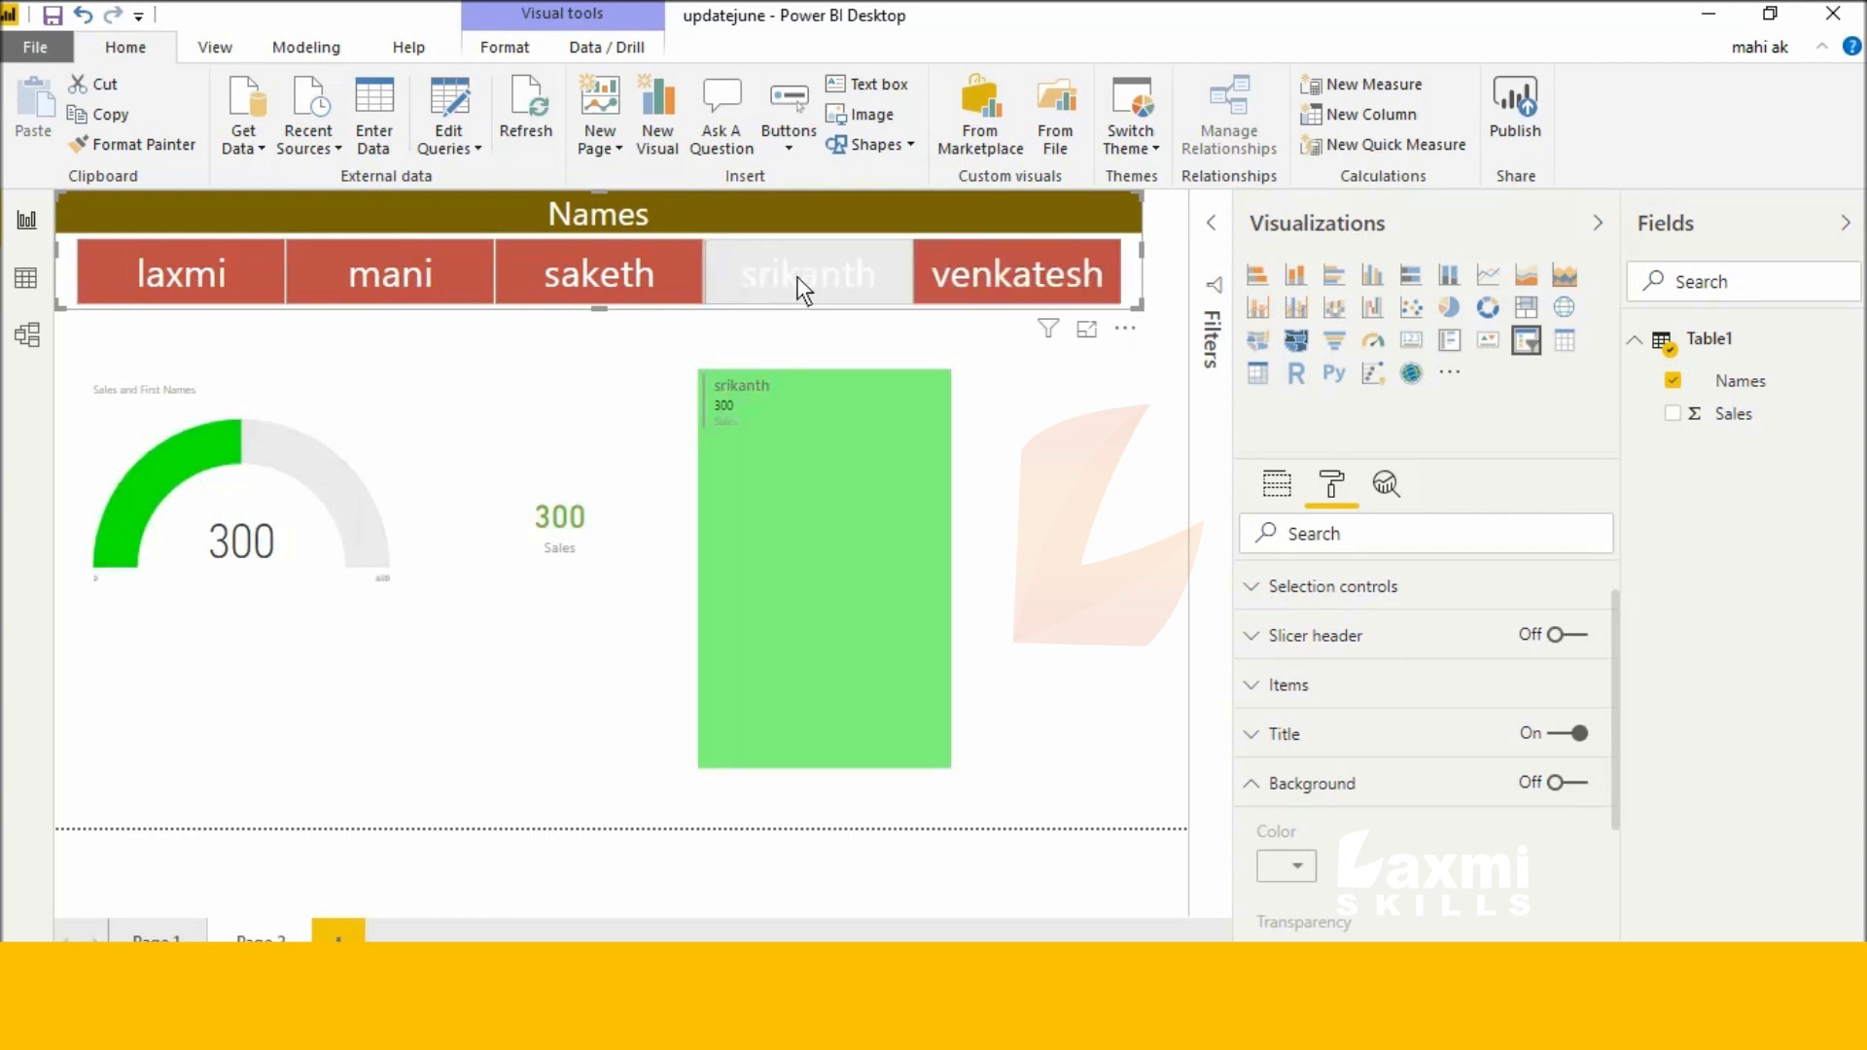
click(599, 276)
click(385, 270)
click(252, 288)
click(251, 297)
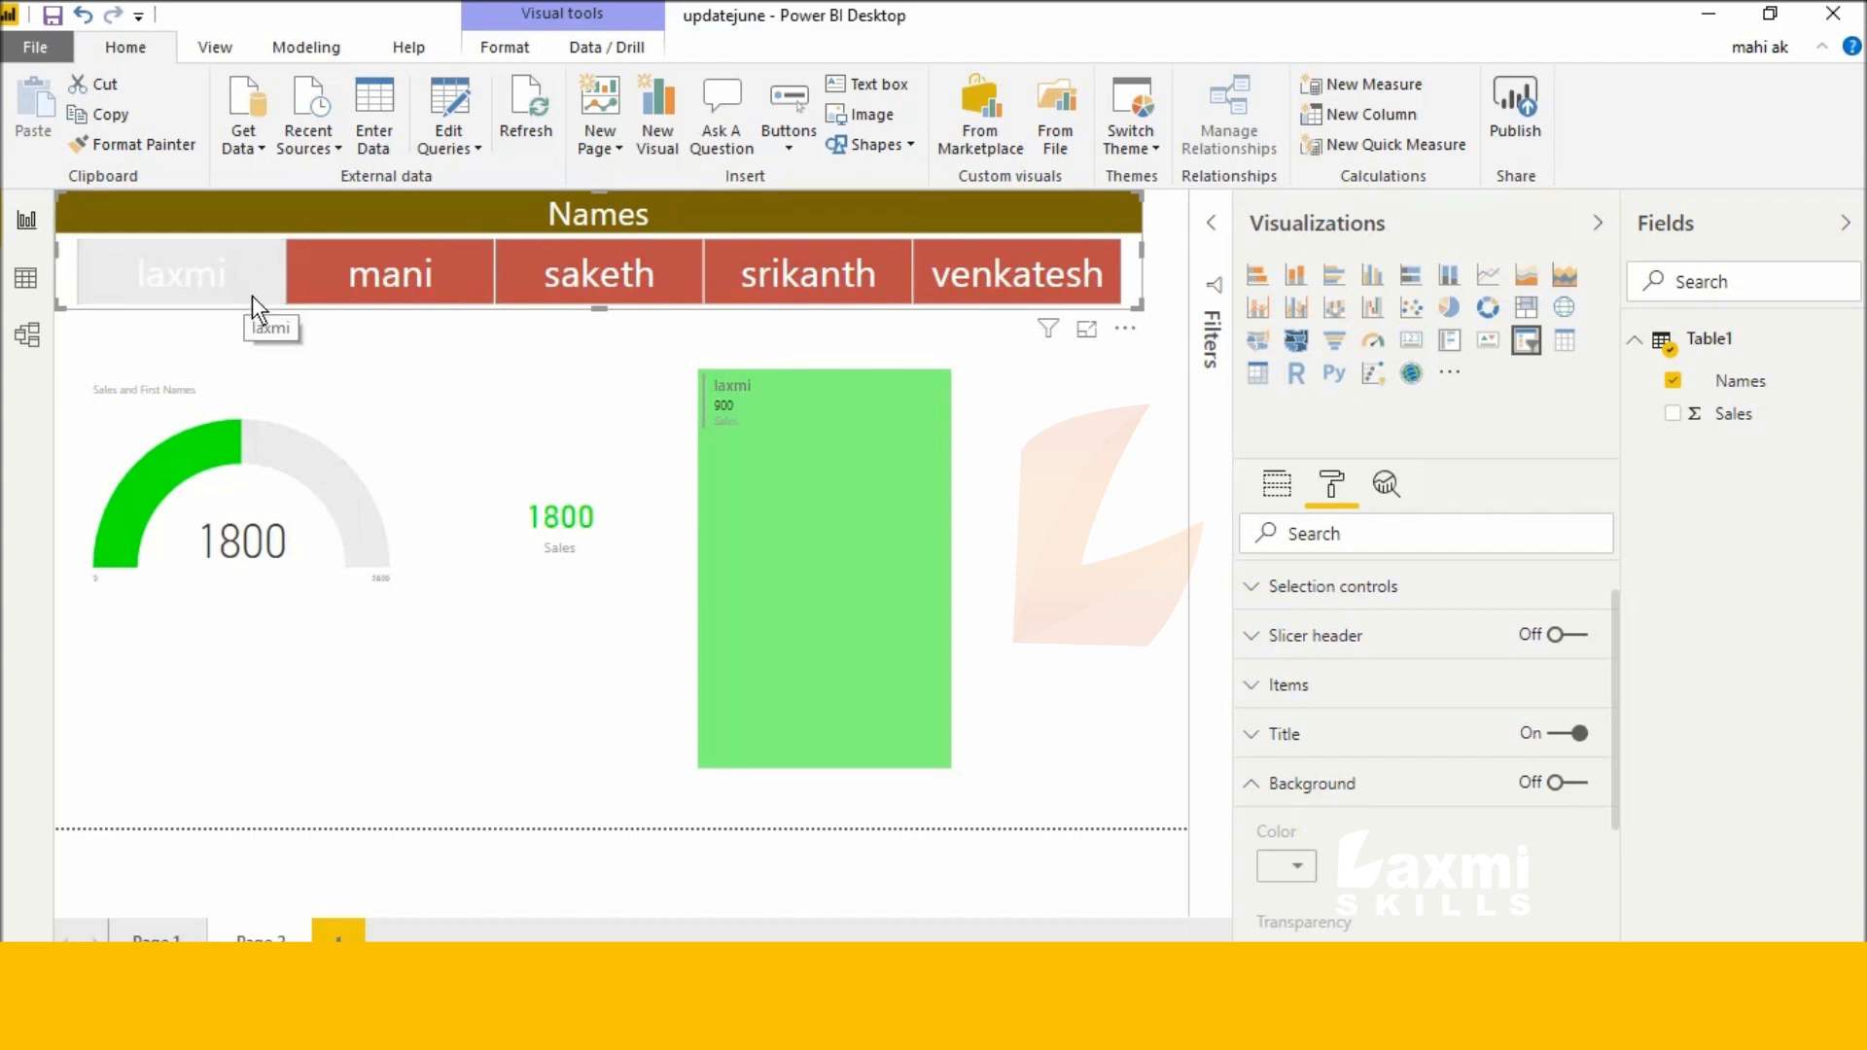
click(352, 348)
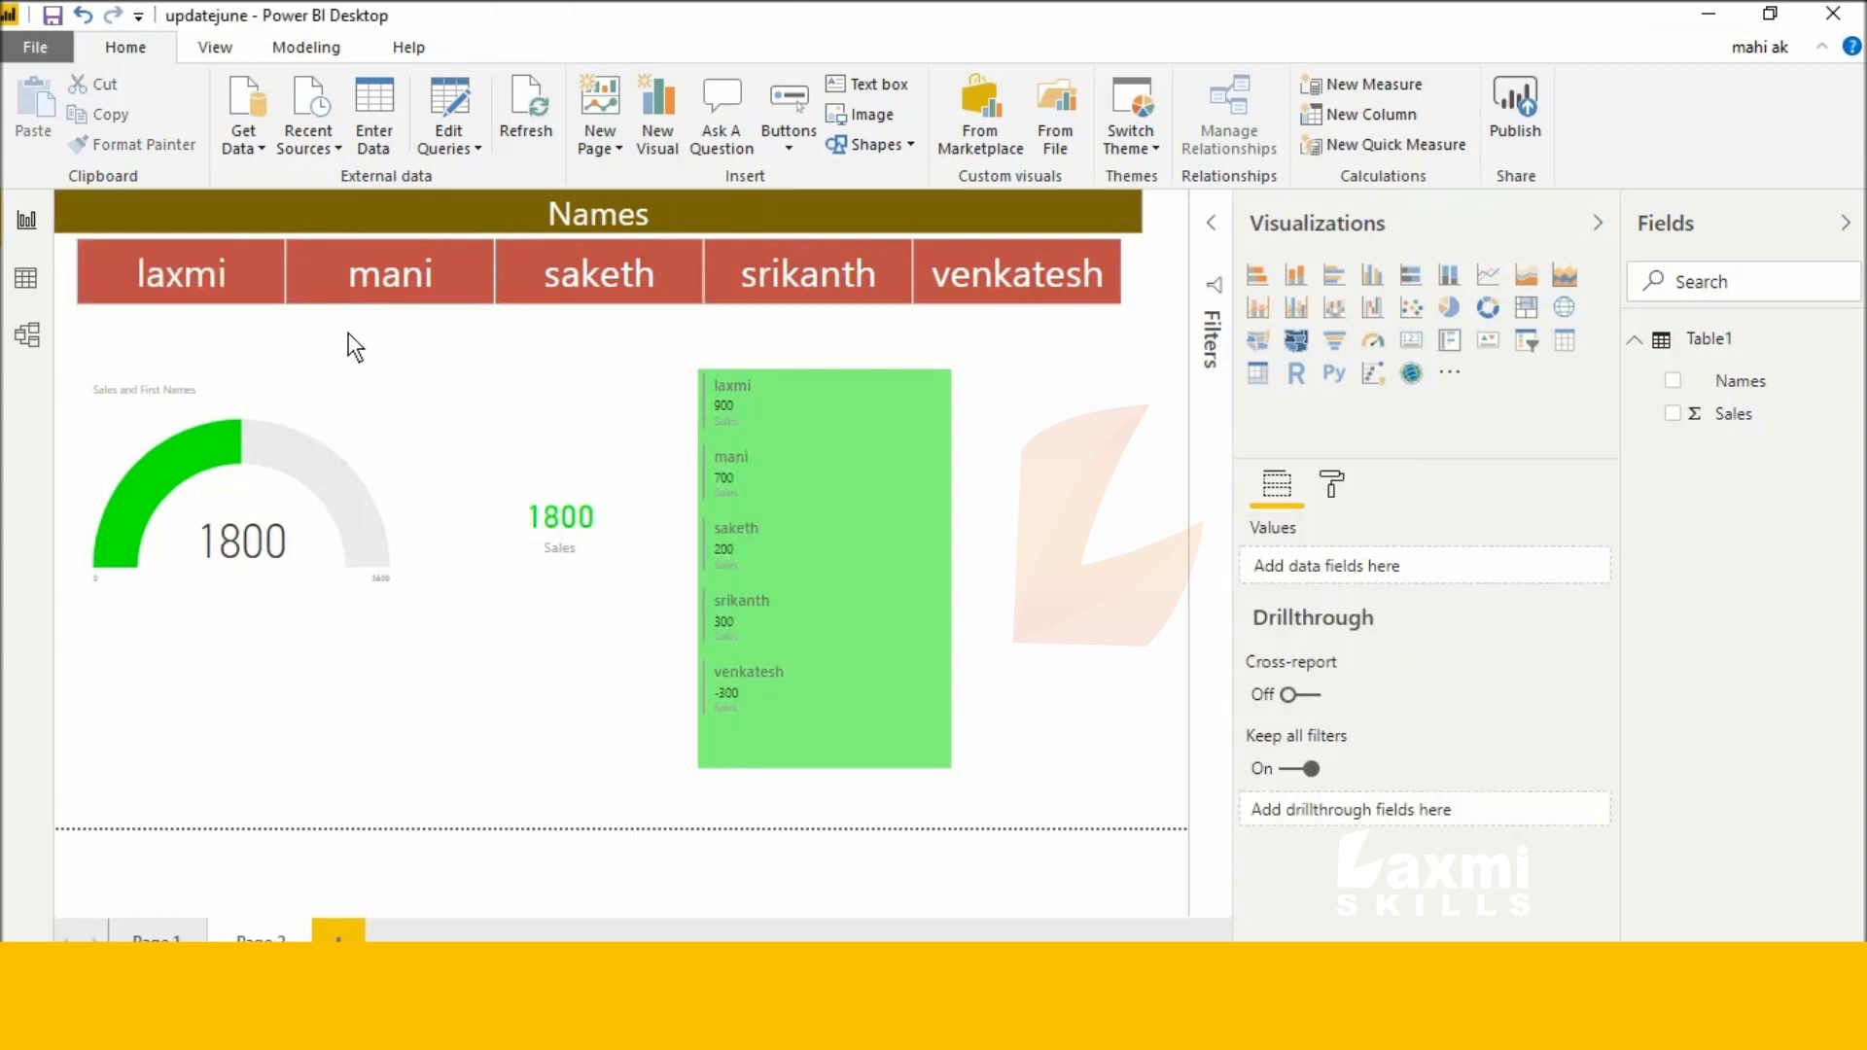